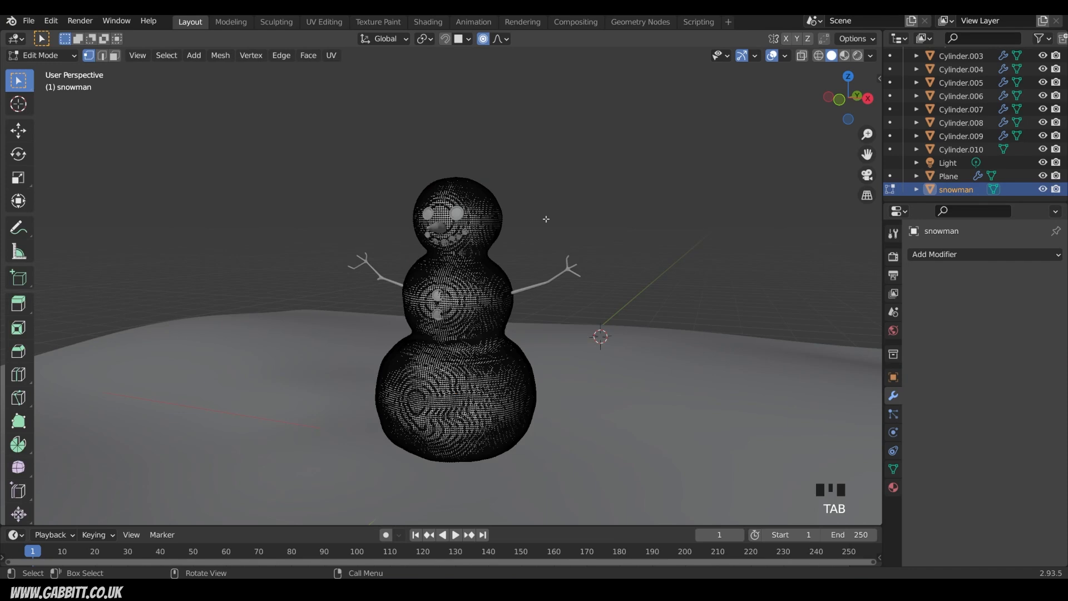
Select the cap of vertices on top of the snowman's head with X-ray on, and duplicate it in place.
key("KP_1")
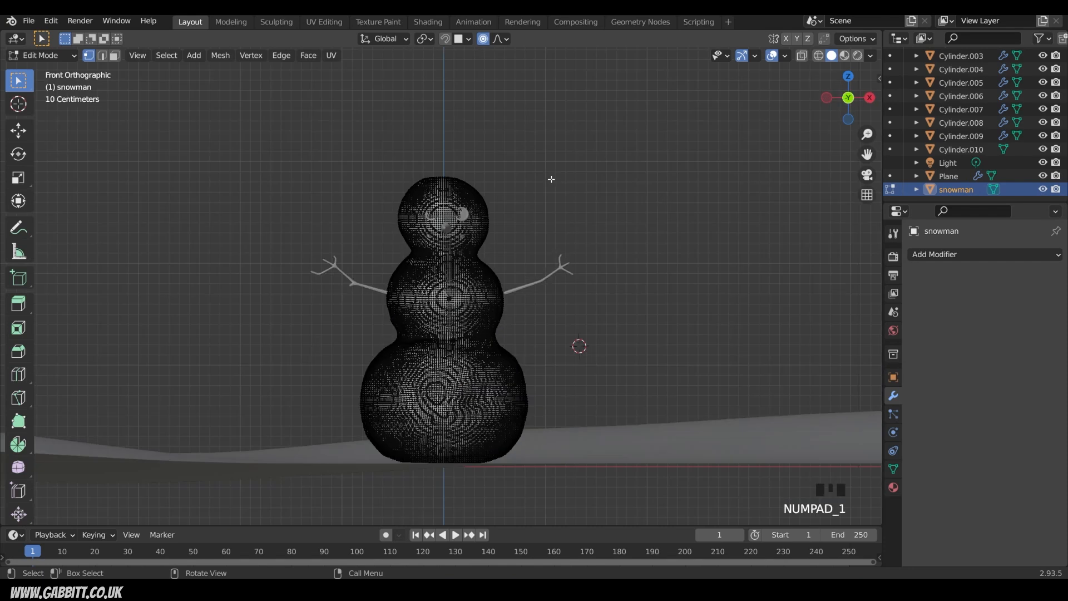
left_click(802, 55)
key("c")
left_click_drag(409, 178, 540, 190)
mouse_move(422, 185)
left_mouse_down()
mouse_move(500, 180)
mouse_move(401, 184)
mouse_move(562, 158)
left_mouse_up()
right_click(562, 157)
middle_click_drag(590, 178, 560, 200)
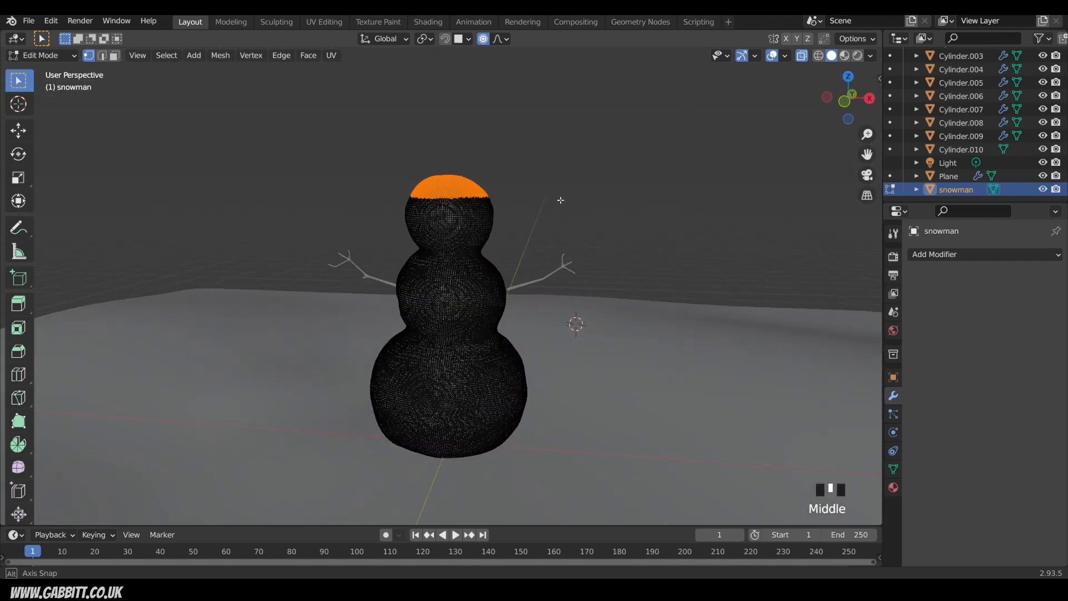
key("shift+d")
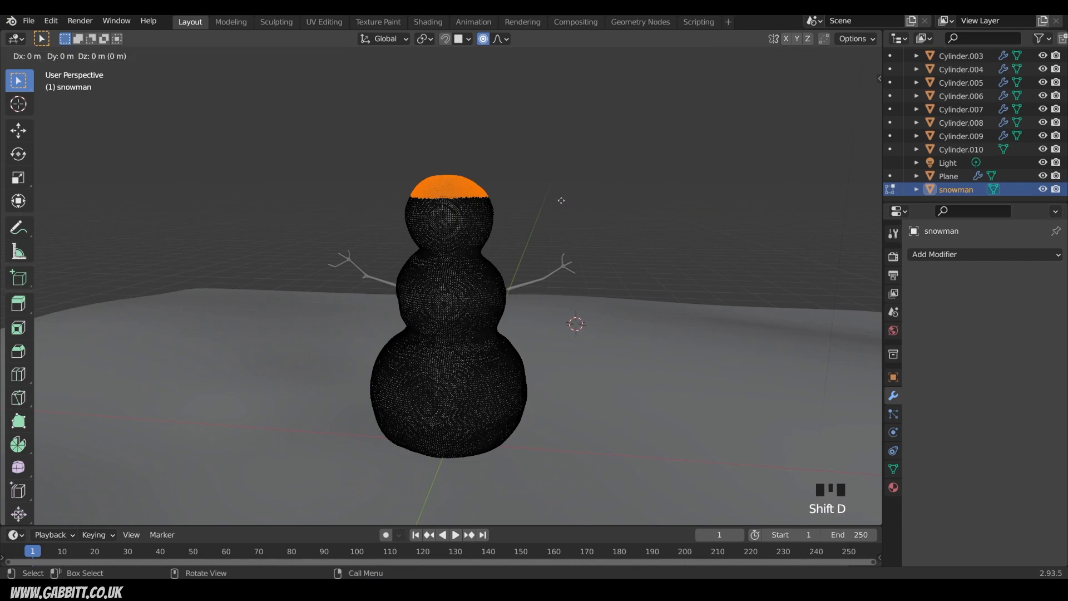
right_click(561, 200)
Raise the duplicated head cap about 0.26 m along Z with proportional editing off, and scale it up slightly.
key("g")
key("g")
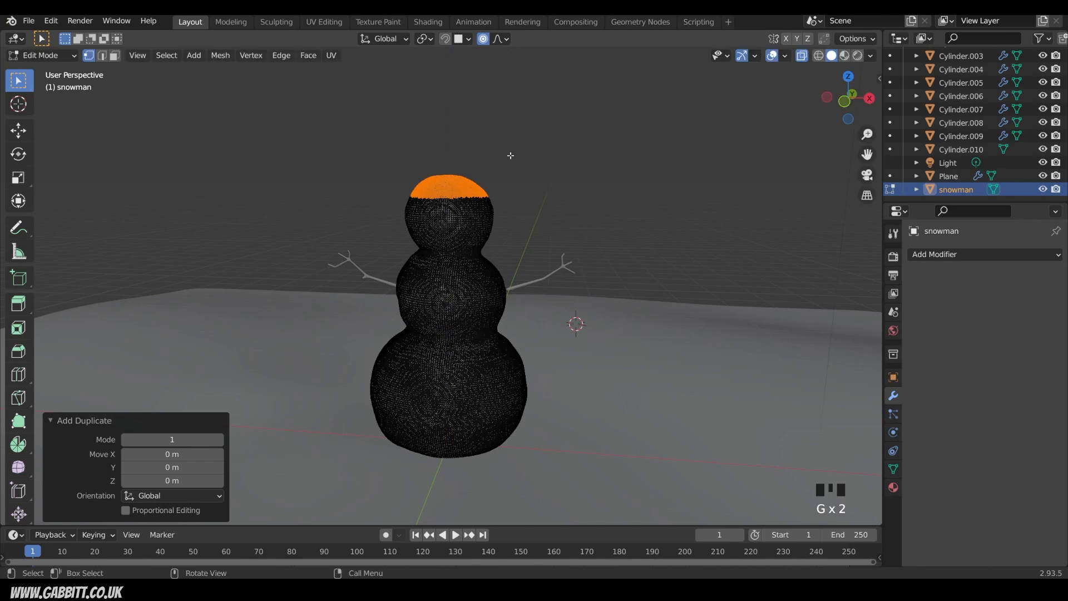
left_click(484, 40)
key("g")
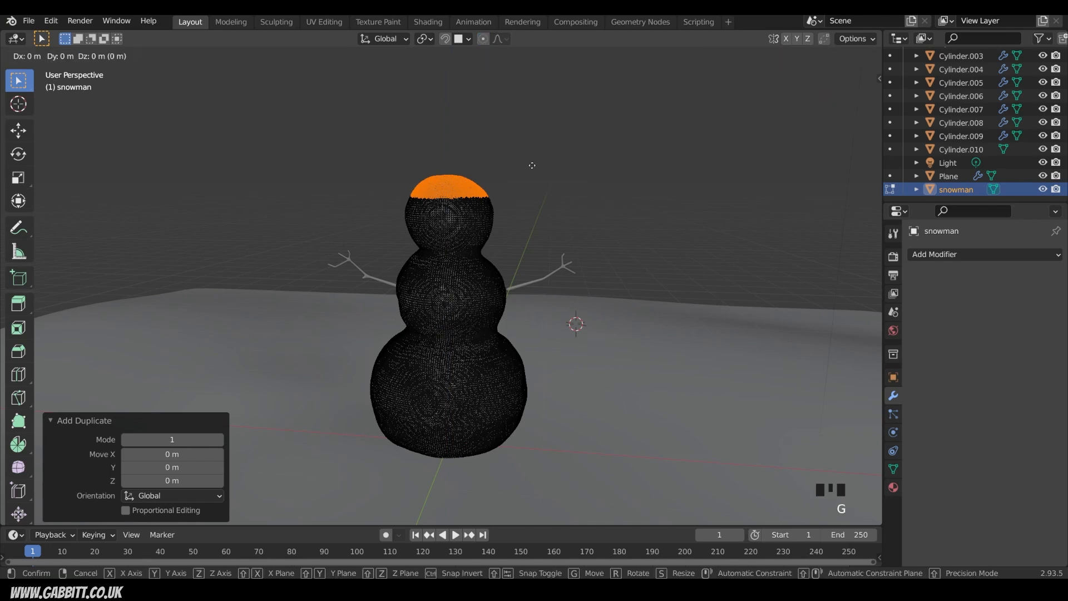
key("z")
left_click(533, 139)
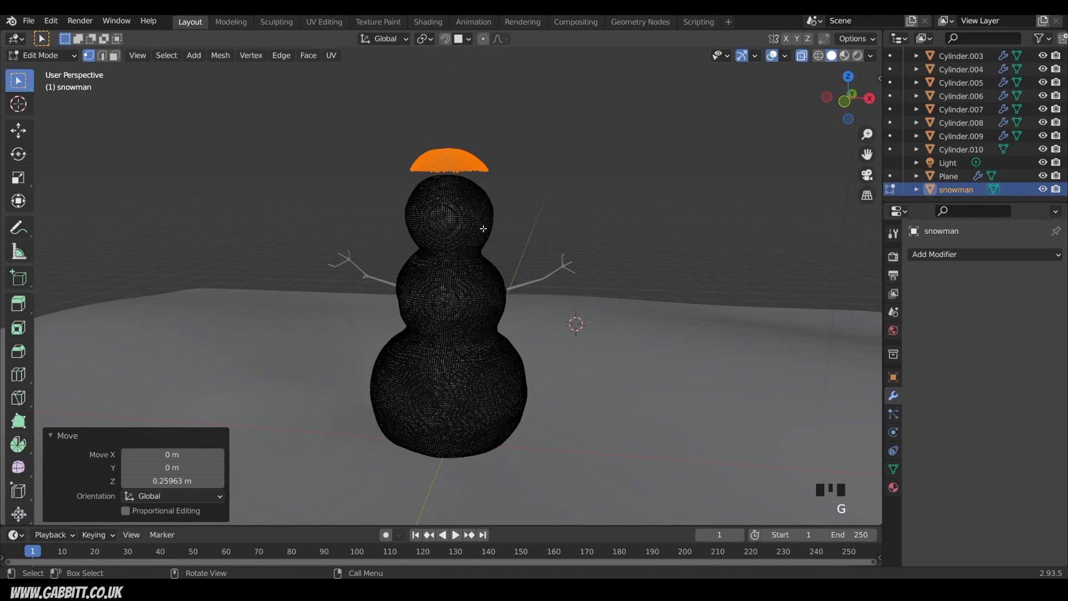
key("s")
left_click(513, 162)
Pull the top vertices of the duplicated cap up about 0.15 m along Z with proportional editing at size 0.29.
left_click_drag(436, 136, 468, 154)
left_click(483, 39)
key("g")
key("z")
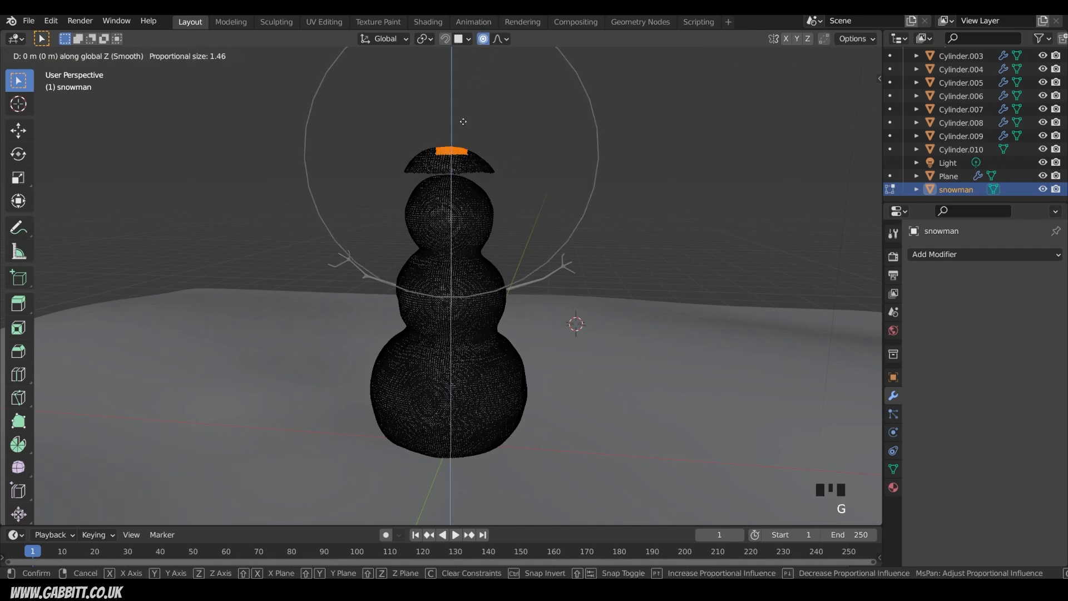
scroll(464, 122, "up", 15)
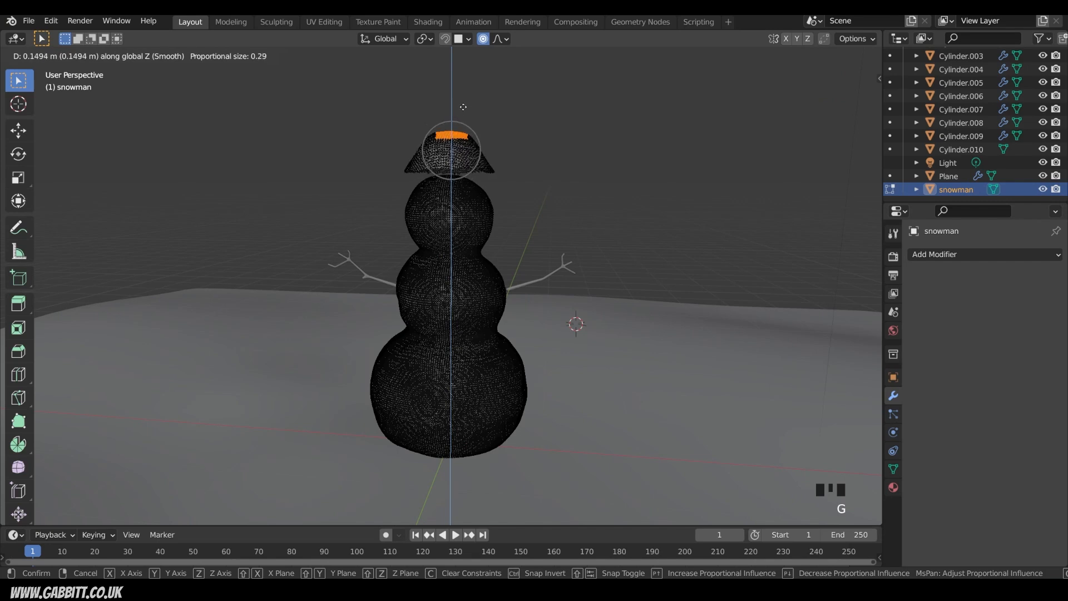
left_click(463, 107)
key("ctrl+shift+z")
key("ctrl+shift+z")
key("ctrl+shift+z")
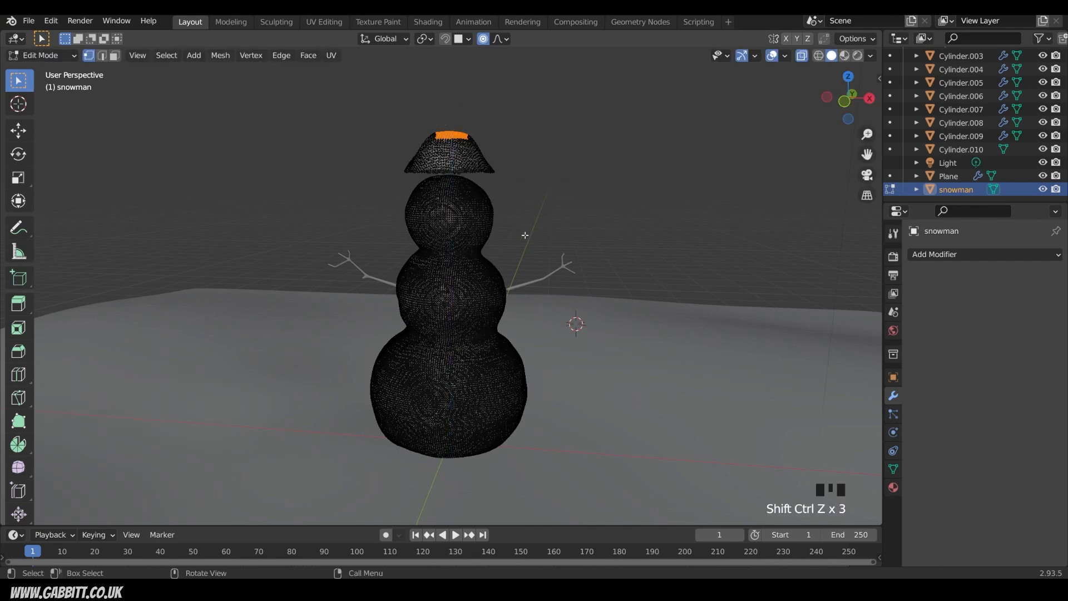
Separate the duplicated cap from the snowman mesh by loose parts.
key("alt+a")
key("p")
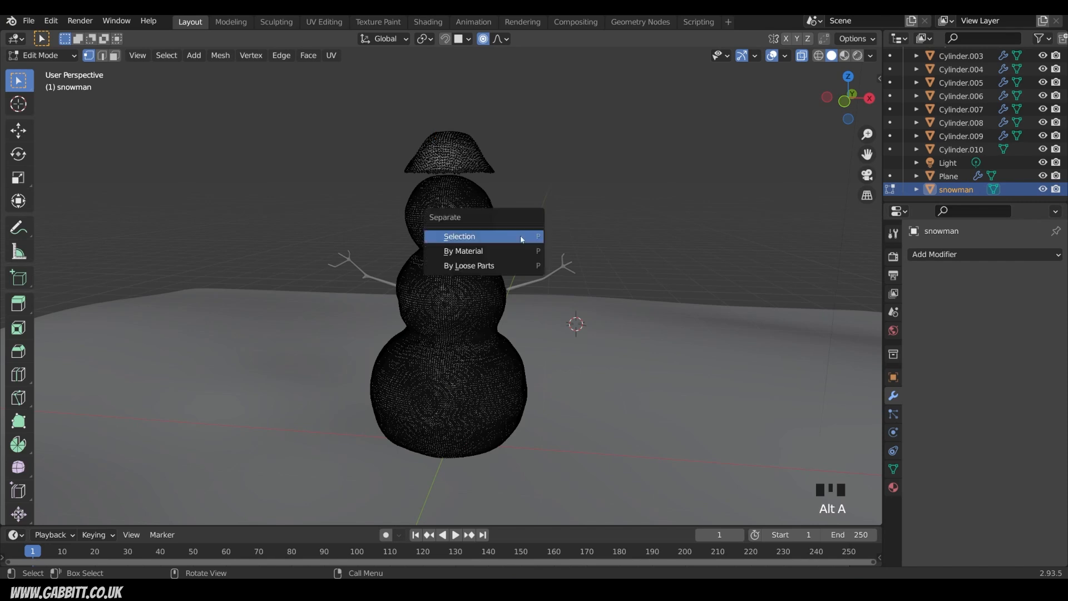
left_click(489, 265)
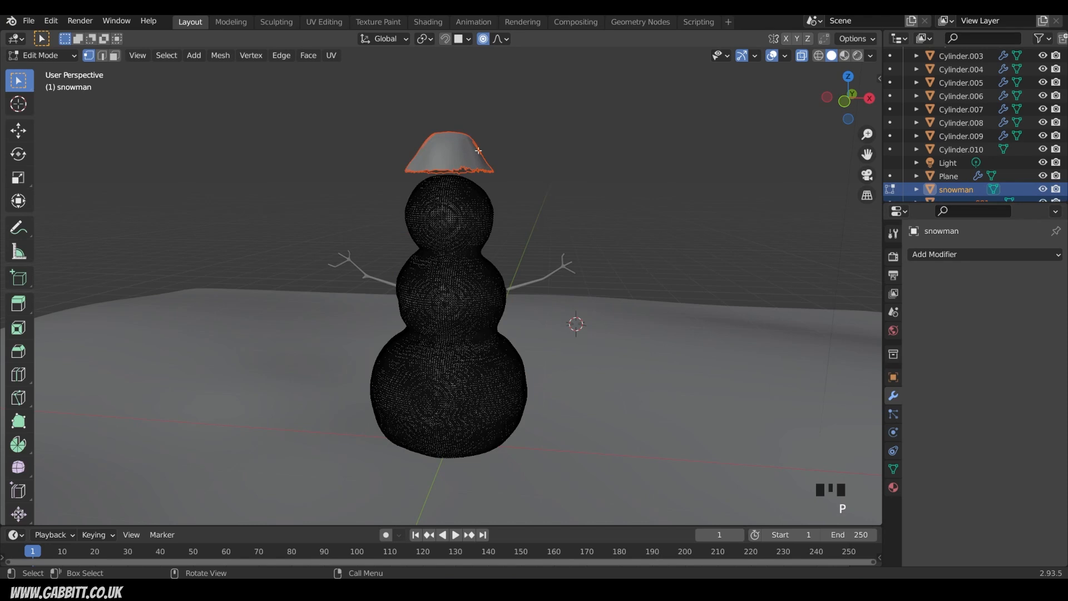
Edit the separated hat and pull its peak up about 0.15 m with smooth proportional editing at size 0.513.
key("Tab")
left_click(453, 166)
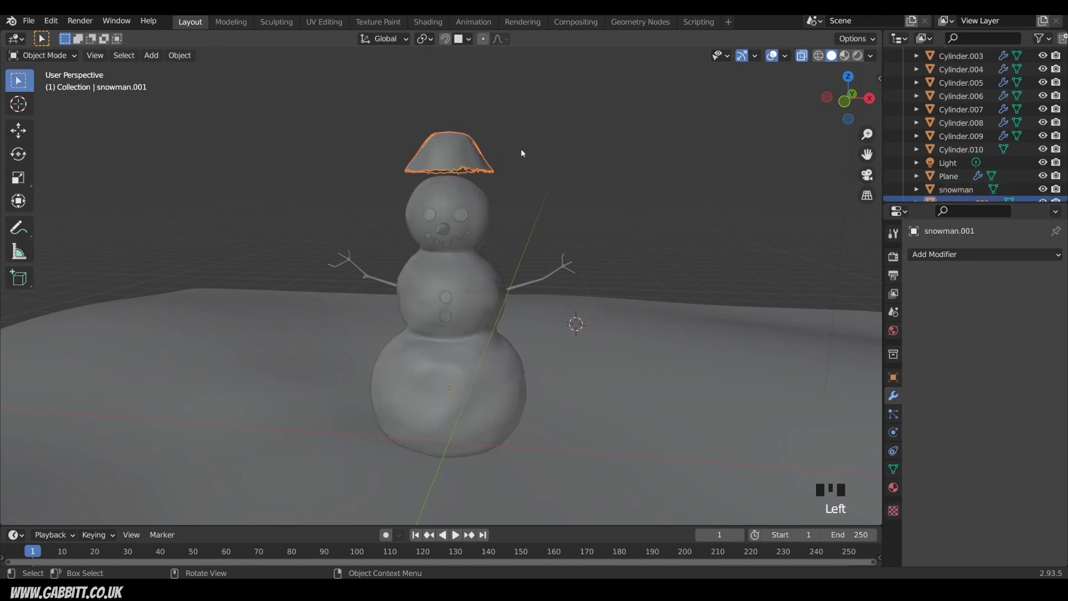
key("Tab")
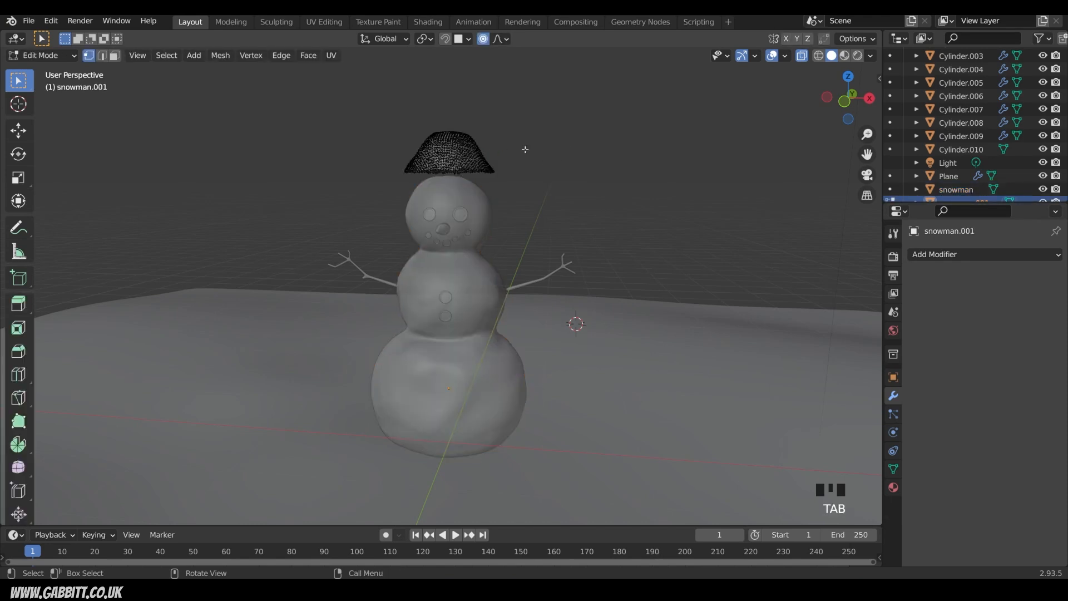
left_click(488, 110)
key("g")
scroll(501, 134, "down", 5)
left_click(508, 134)
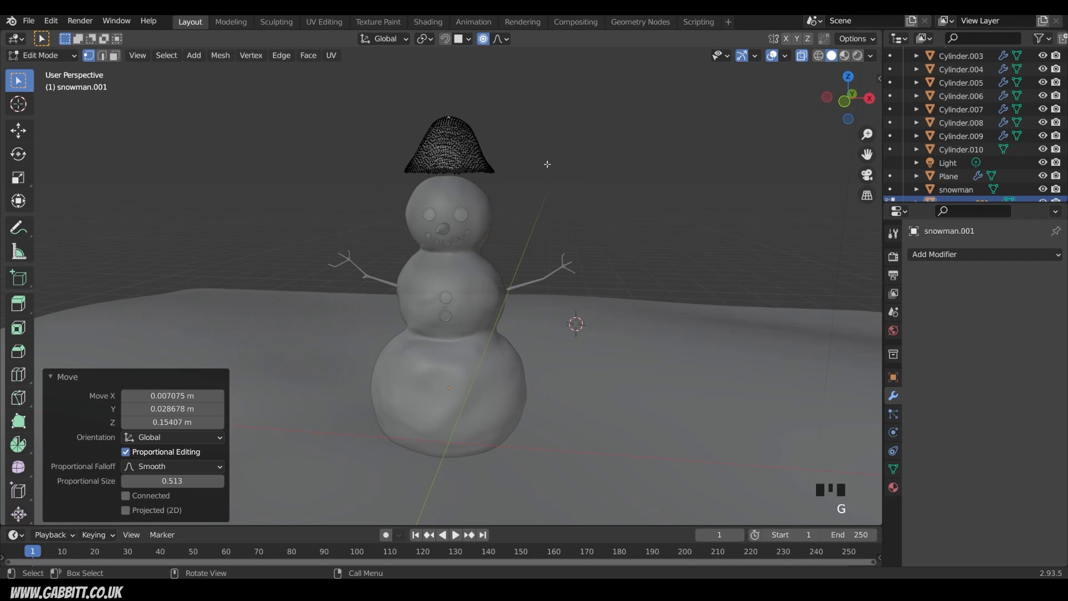
Delete the separated hat object and turn off X-ray display.
key("Tab")
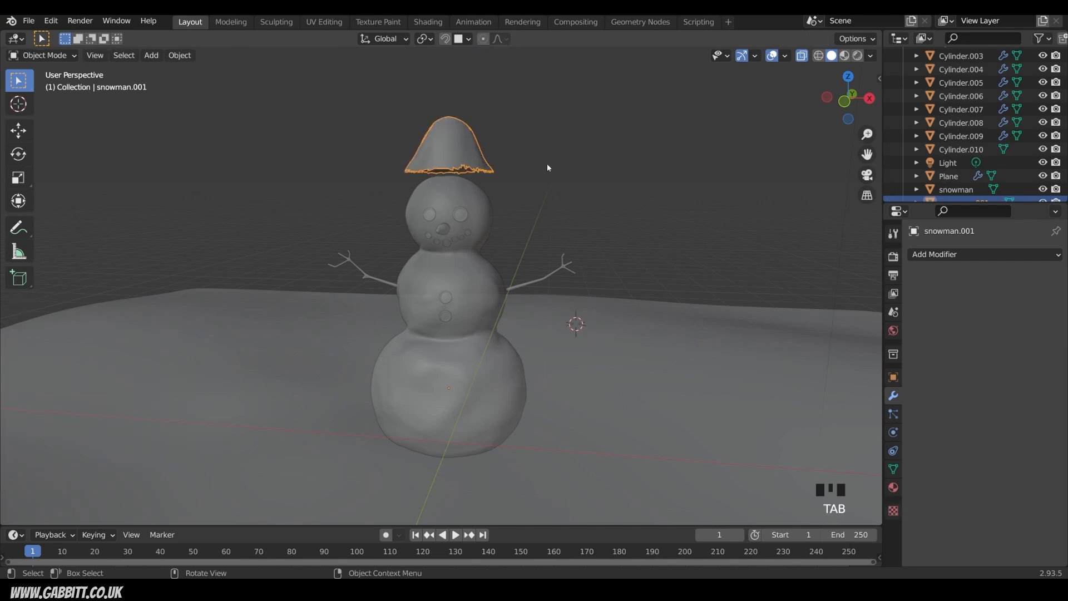
key("Delete")
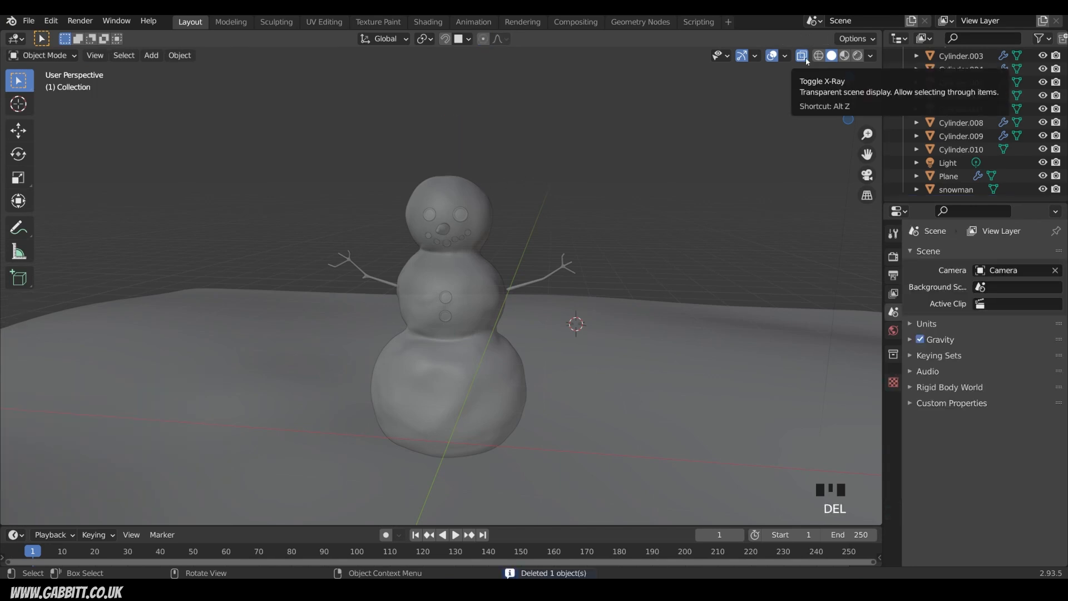
left_click(845, 101)
Turn on snapping and move the eye on the snowman's left side lower and closer to the nose.
middle_click_drag(666, 165, 539, 242)
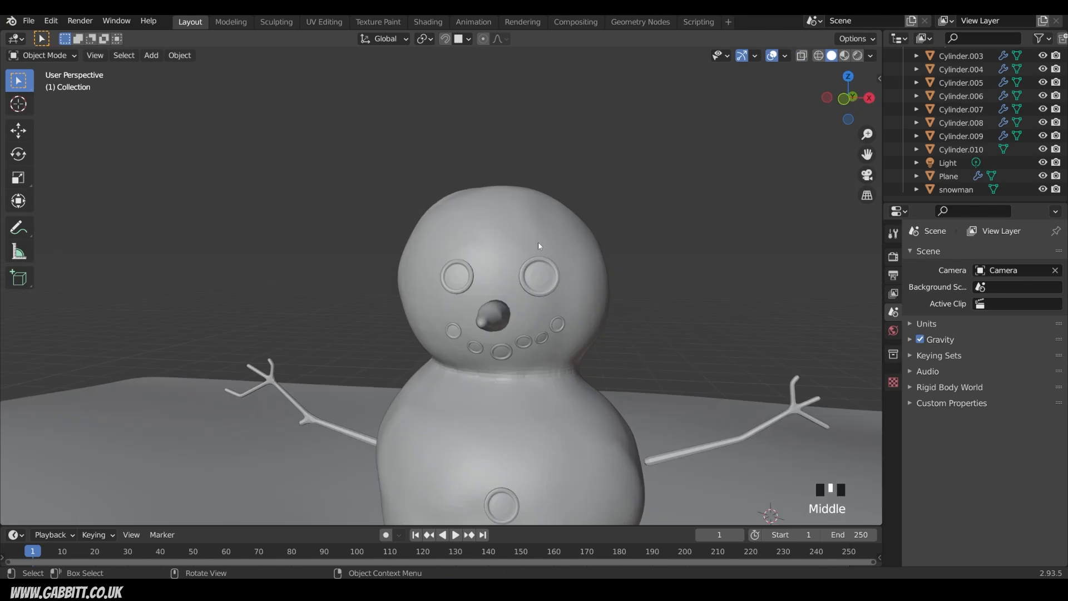
left_click(546, 278)
middle_click_drag(547, 278, 550, 274)
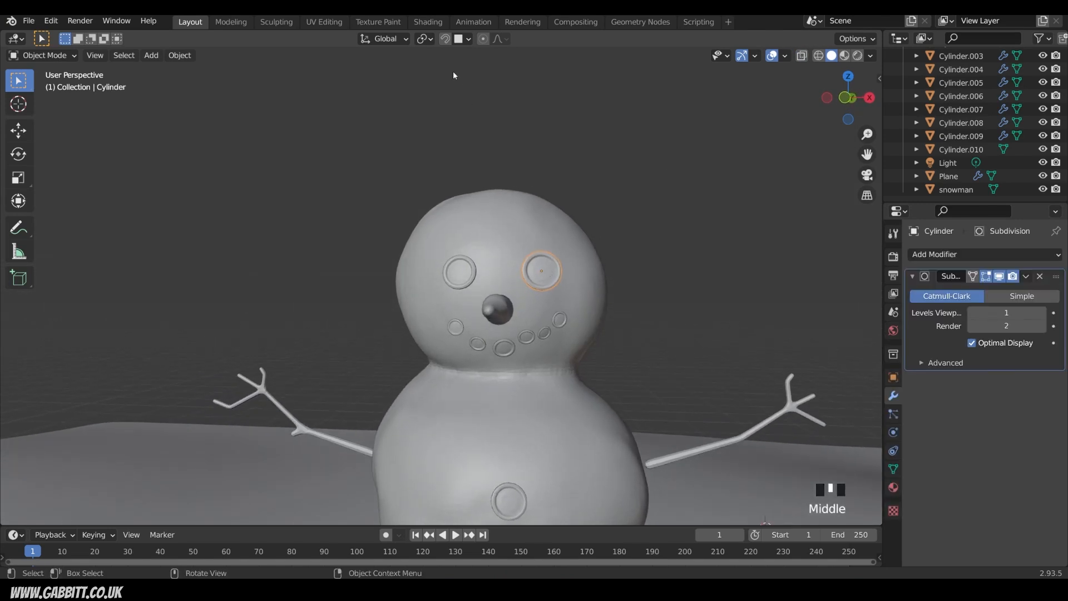
left_click(445, 39)
key("g")
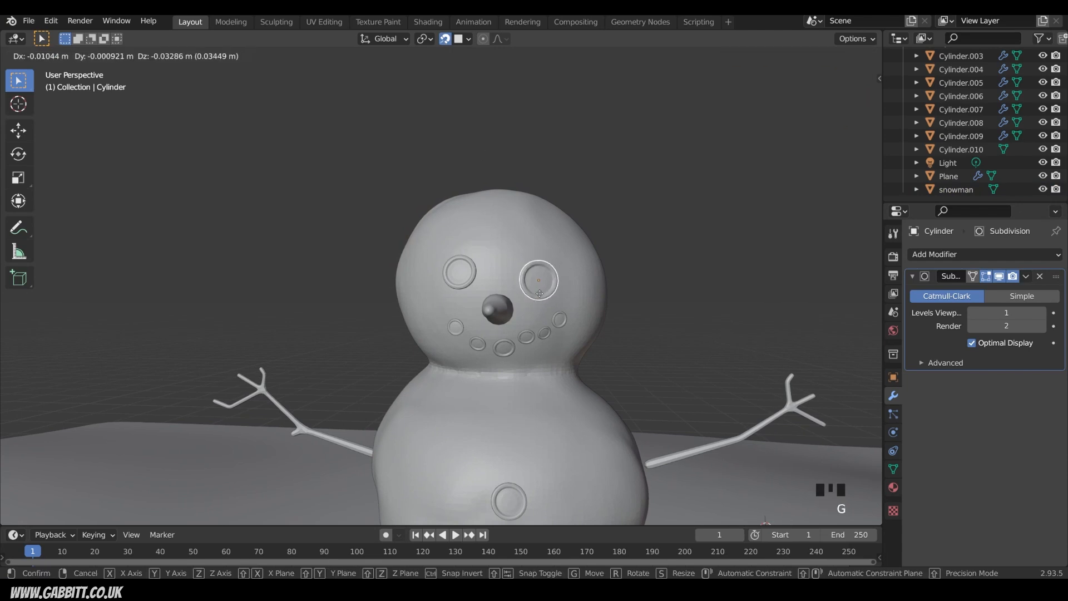
left_click(533, 297)
Move the other eye down towards the nose and readjust the first eye so the pair sits level.
left_click(475, 282)
key("g")
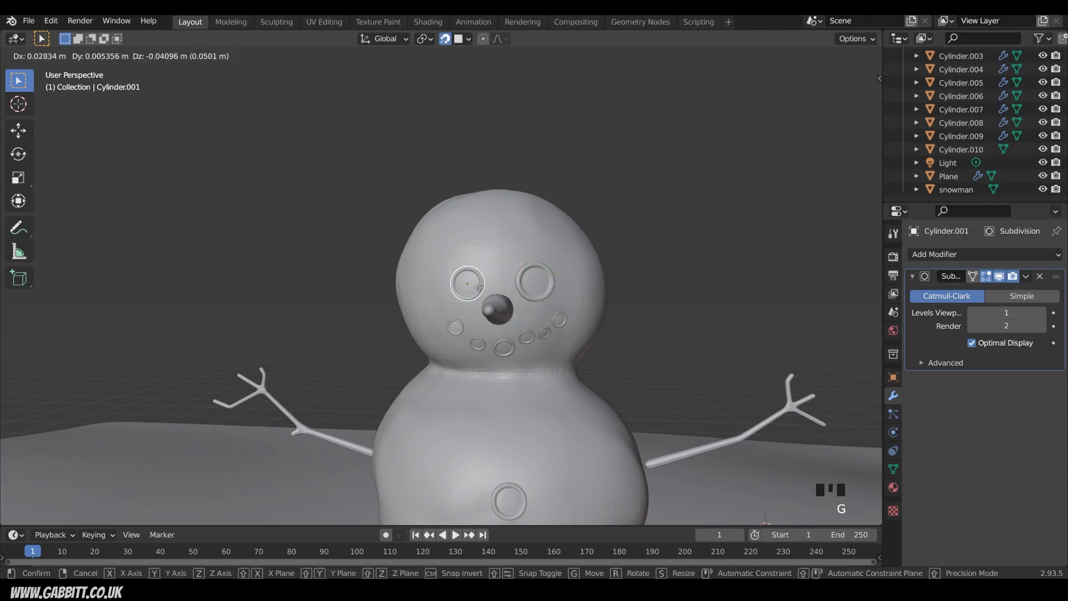
left_click(477, 290)
left_click(536, 281)
key("g")
left_click(533, 285)
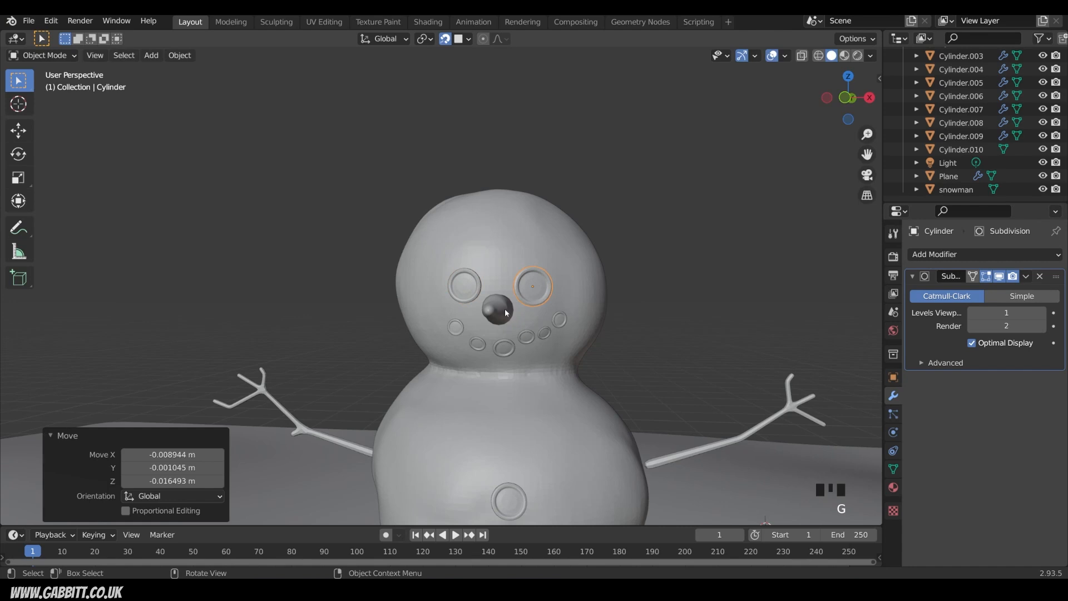
left_click(505, 309)
key("g")
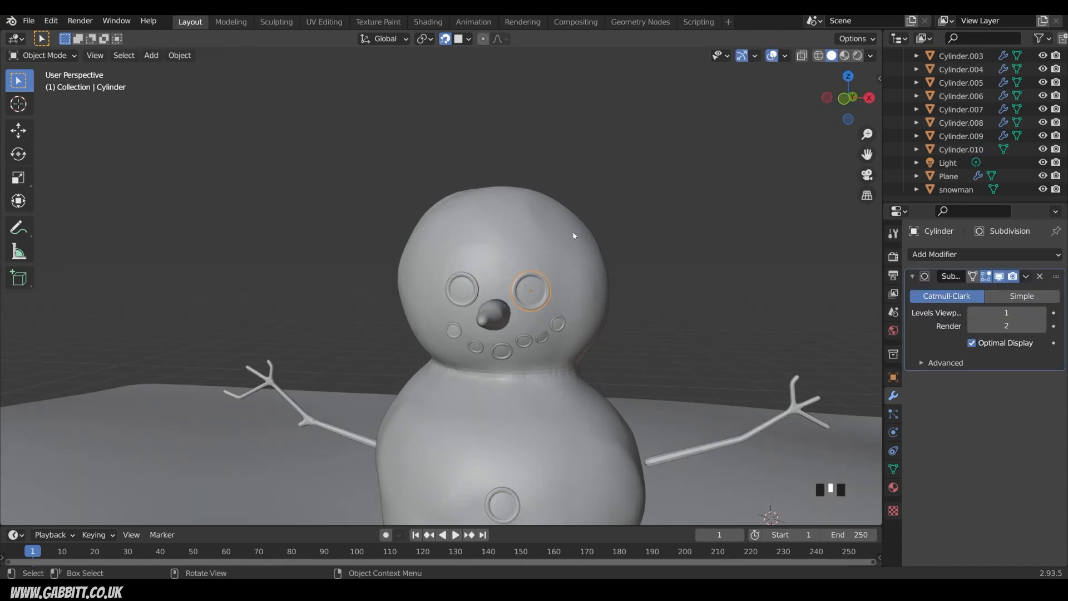
Add a plane at the 3D cursor placed on the forehead between the eyes, and scale it to about 0.103.
right_click(495, 258, "shift")
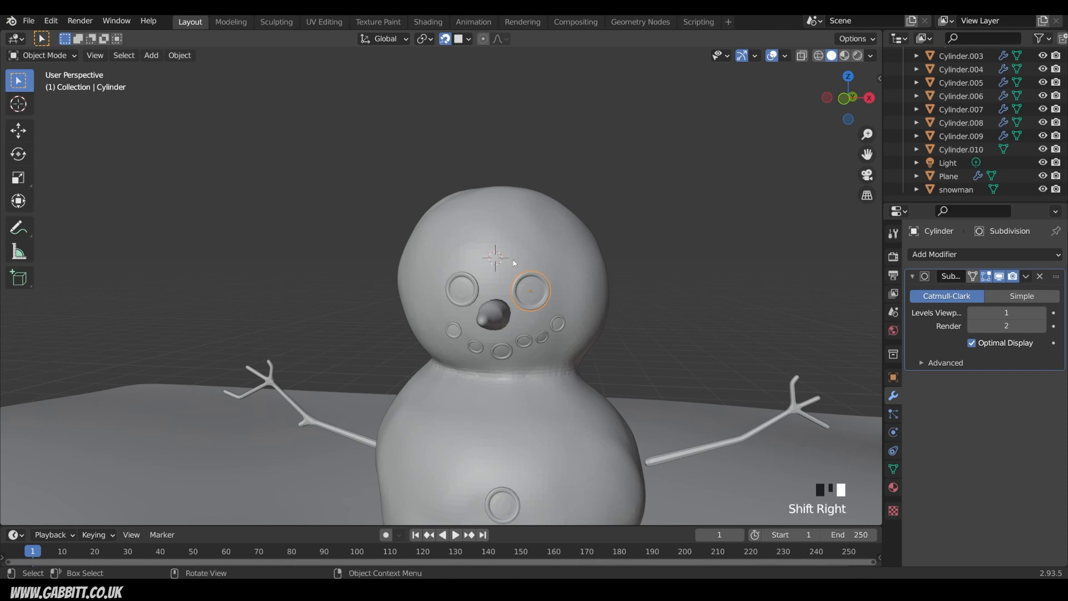
key("shift+a")
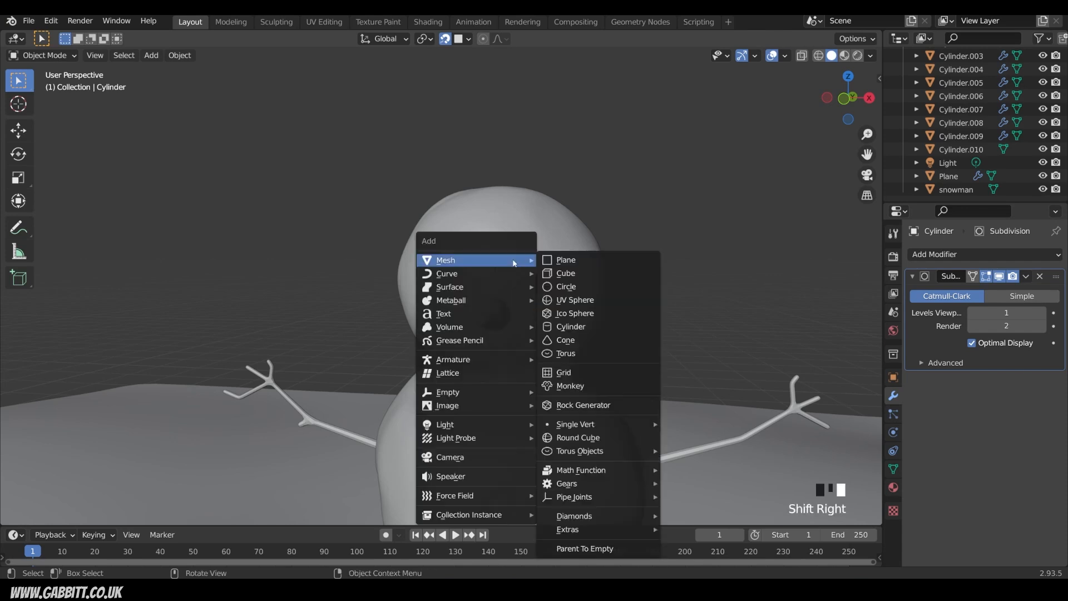
left_click(565, 260)
middle_click_drag(565, 260, 589, 329)
scroll(591, 330, "down", 2)
key("s")
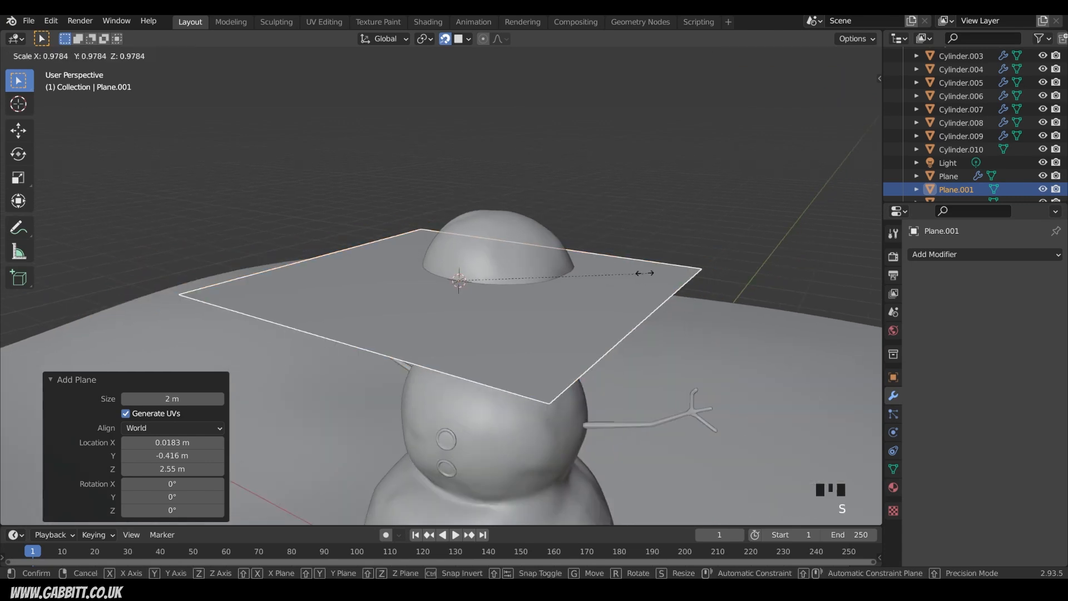
left_click(479, 283)
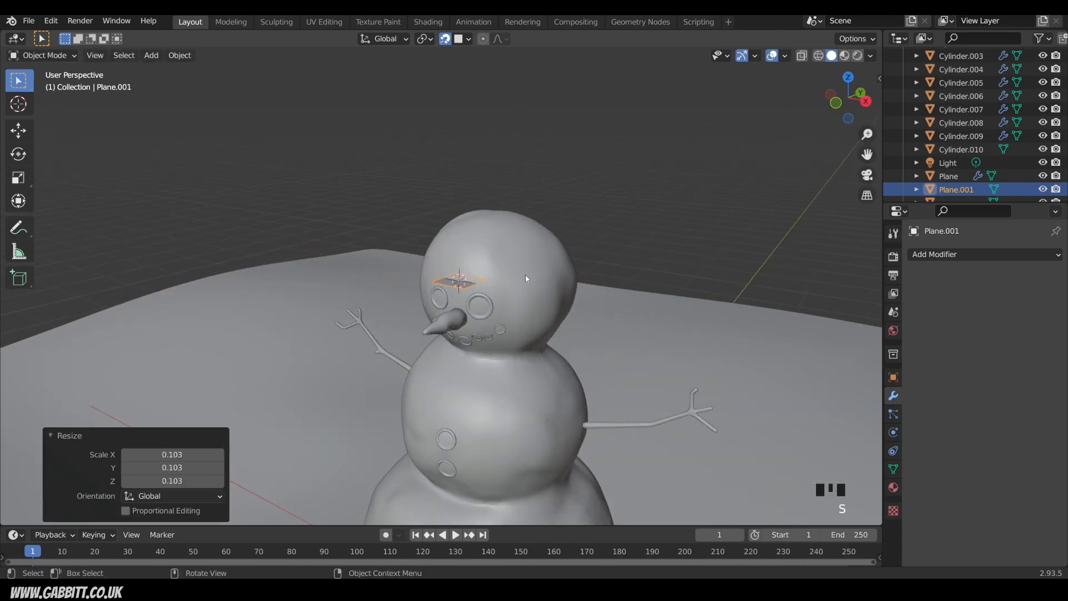
Rotate the plane about -82° in the right side view so it stands upright against the forehead.
key("KP_3")
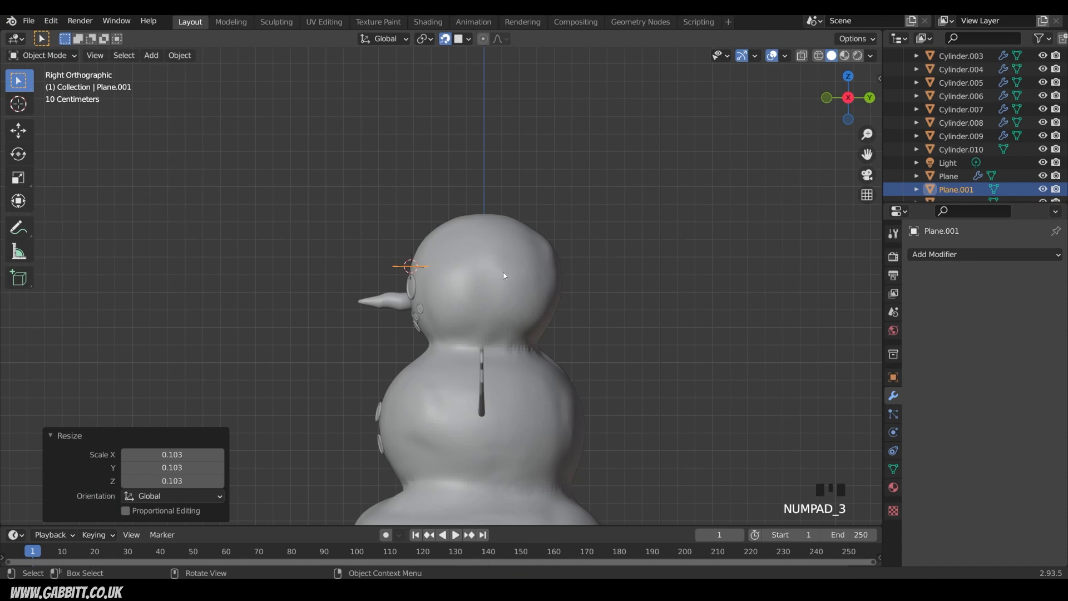
key("r")
left_click(437, 164)
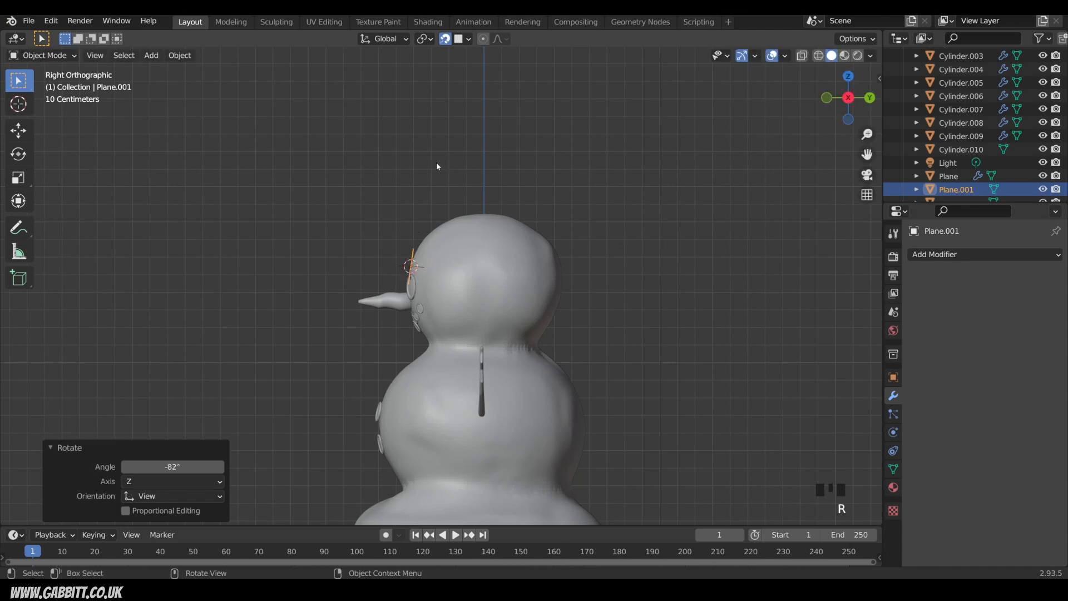
Fit the plane against the forehead by moving it slightly up, shrinking it and tilting it about 5.09°.
scroll(422, 283, "up", 7)
middle_click_drag(393, 257, 443, 261, "shift")
key("g")
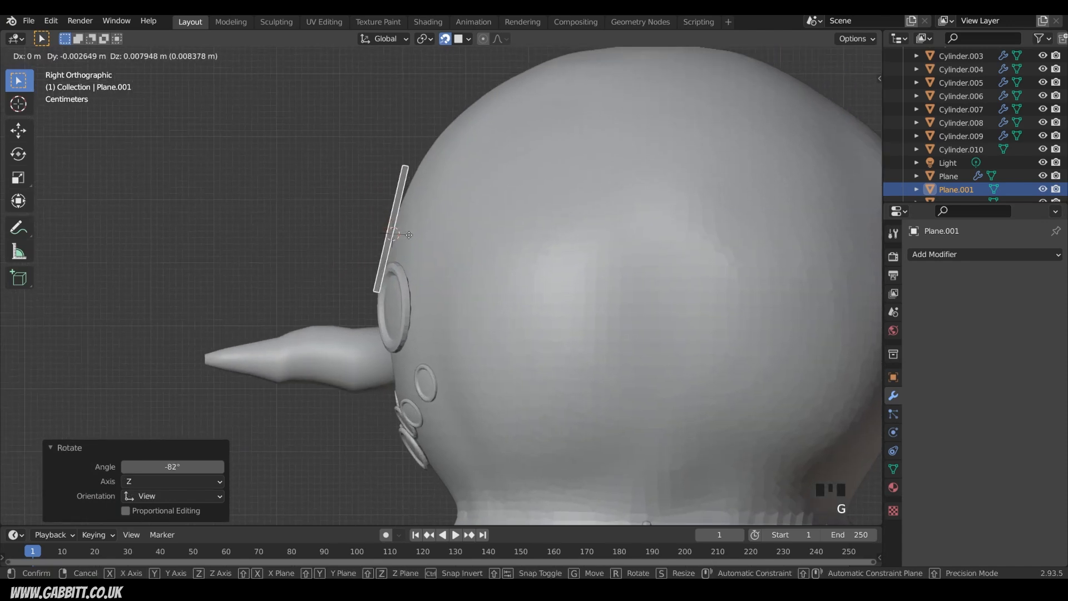
left_click(412, 220)
key("s")
left_click(434, 223)
key("g")
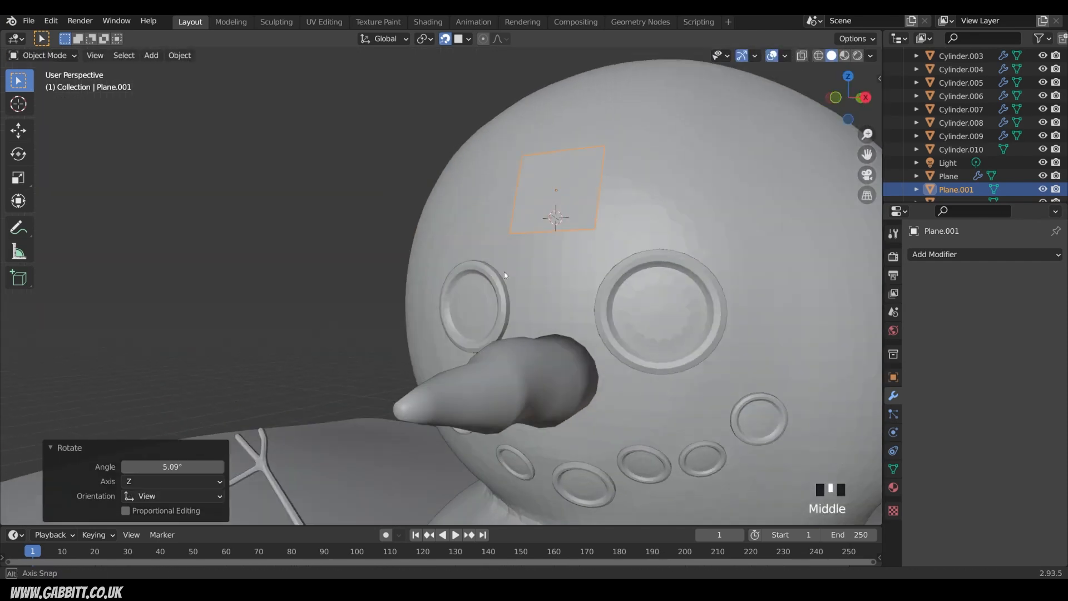
middle_click_drag(504, 271, 407, 287)
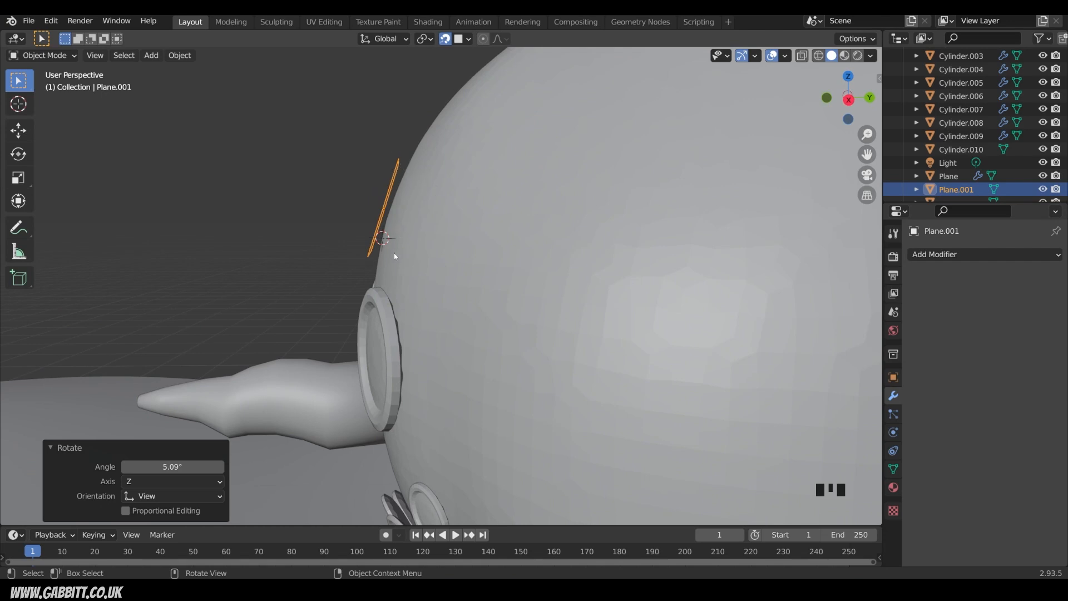
Add a Shrinkwrap modifier to the forehead plane with the snowman as its target.
middle_click_drag(394, 256, 491, 291)
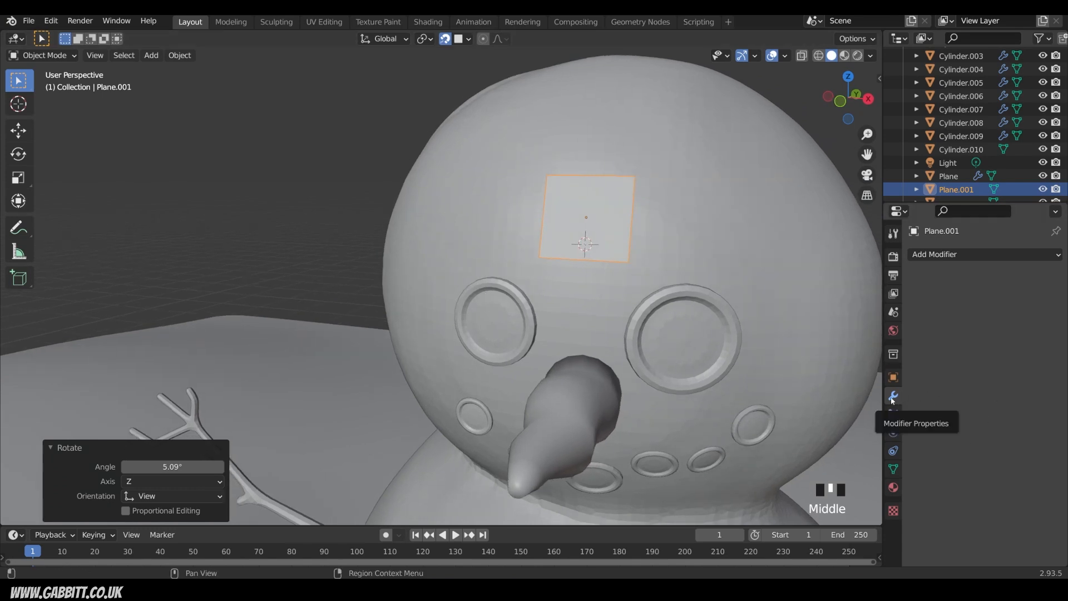
left_click(947, 255)
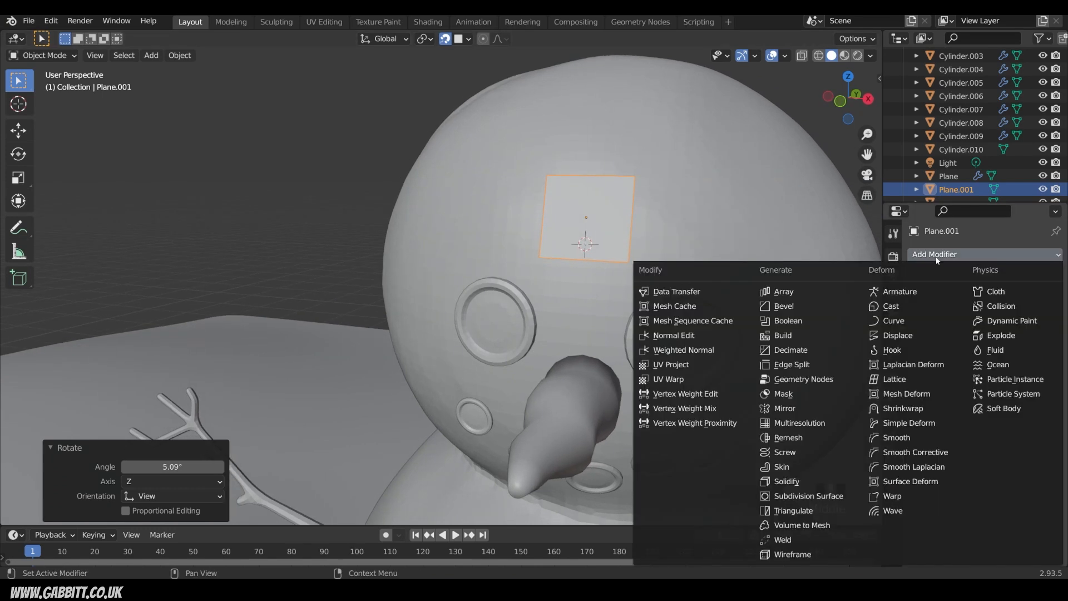
left_click(910, 408)
middle_click_drag(568, 307, 485, 305)
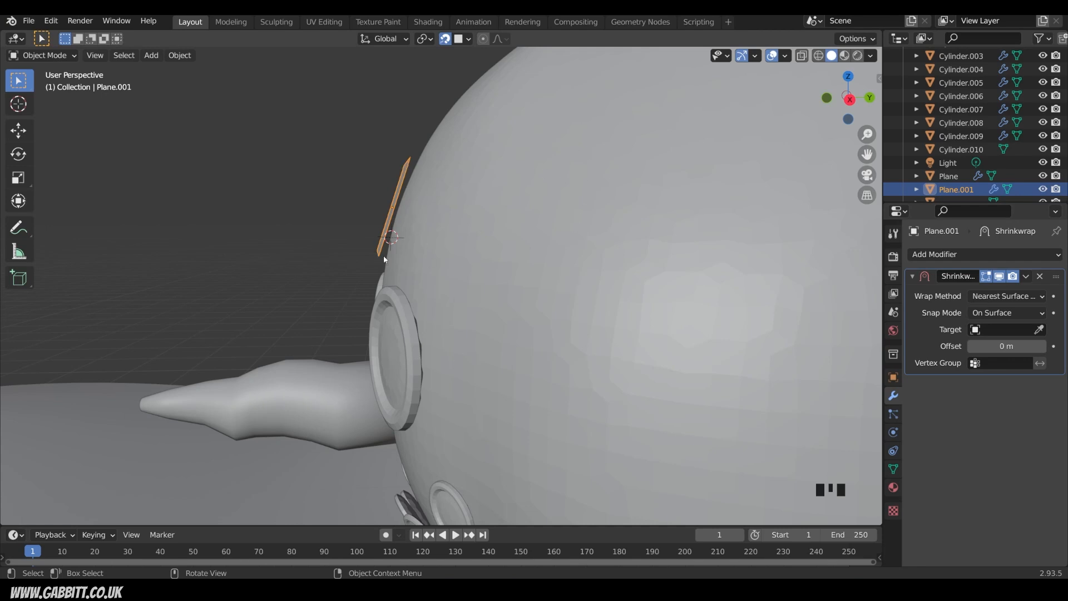
left_click(1041, 330)
left_click(559, 233)
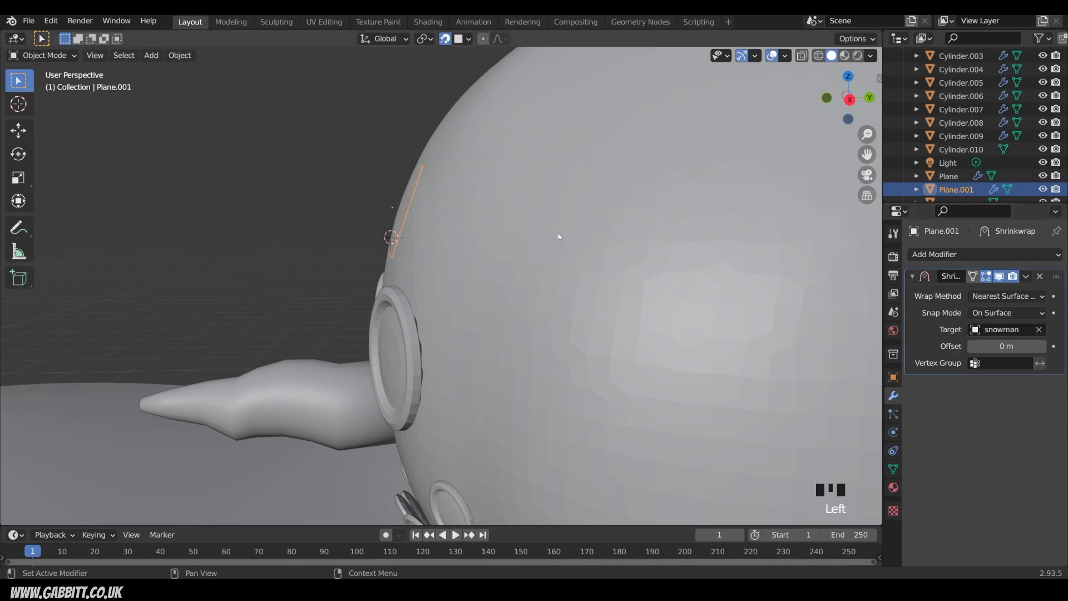
Set the forehead plane's Shrinkwrap snap mode to Above Surface with an offset of 0.01 m.
middle_click_drag(385, 221, 434, 193)
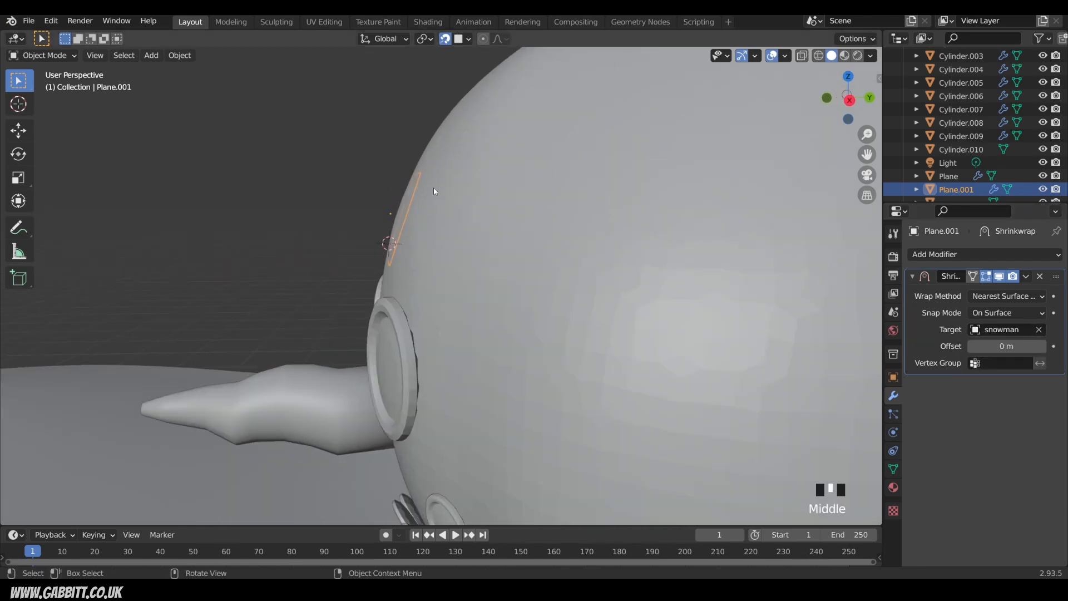
middle_click_drag(409, 256, 546, 338)
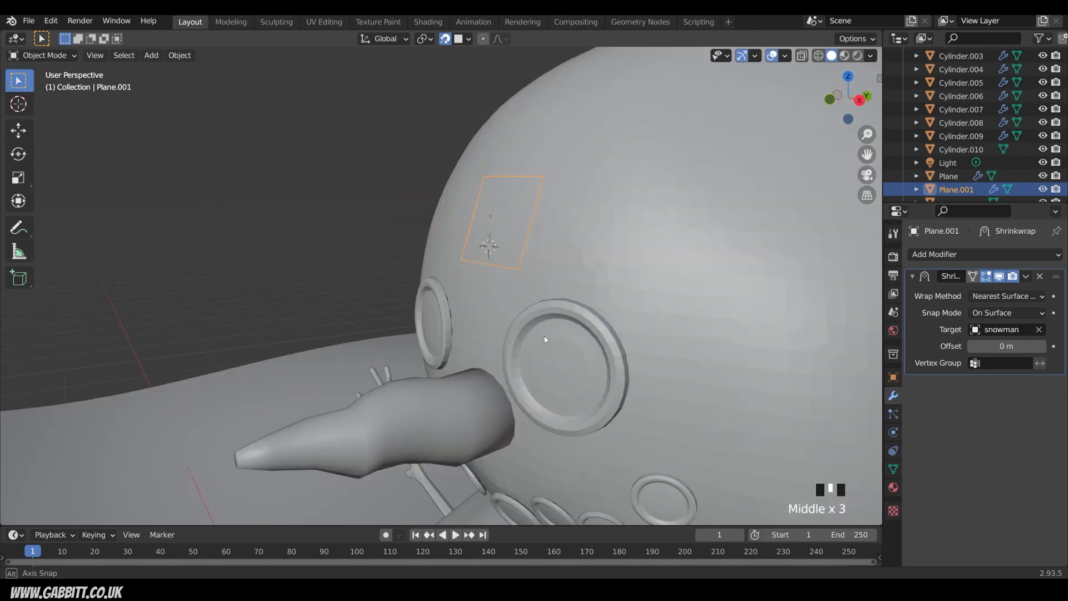
left_click(405, 119)
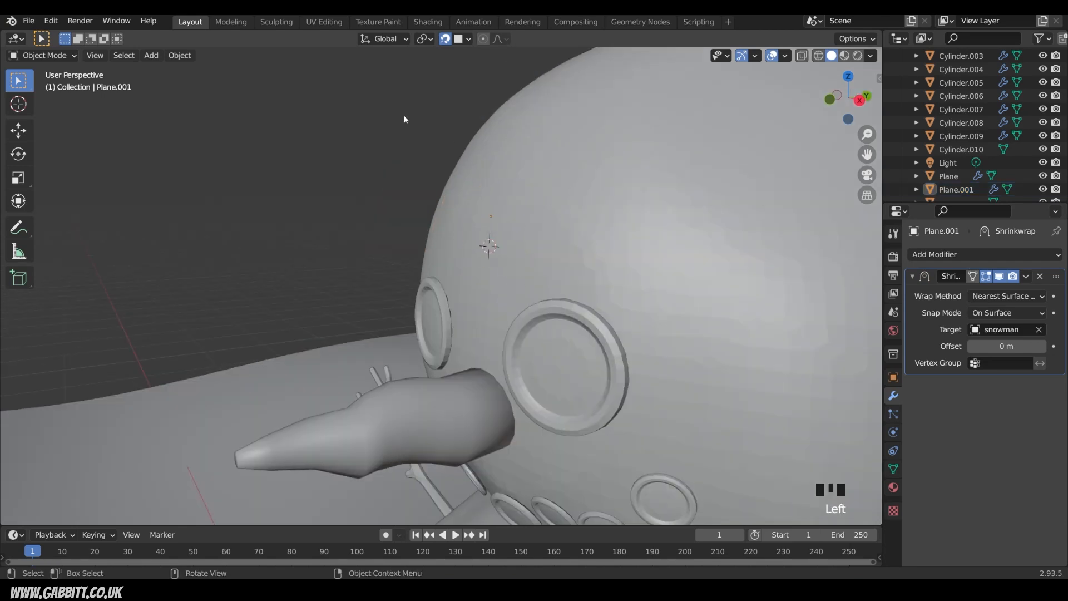
double_click(514, 223)
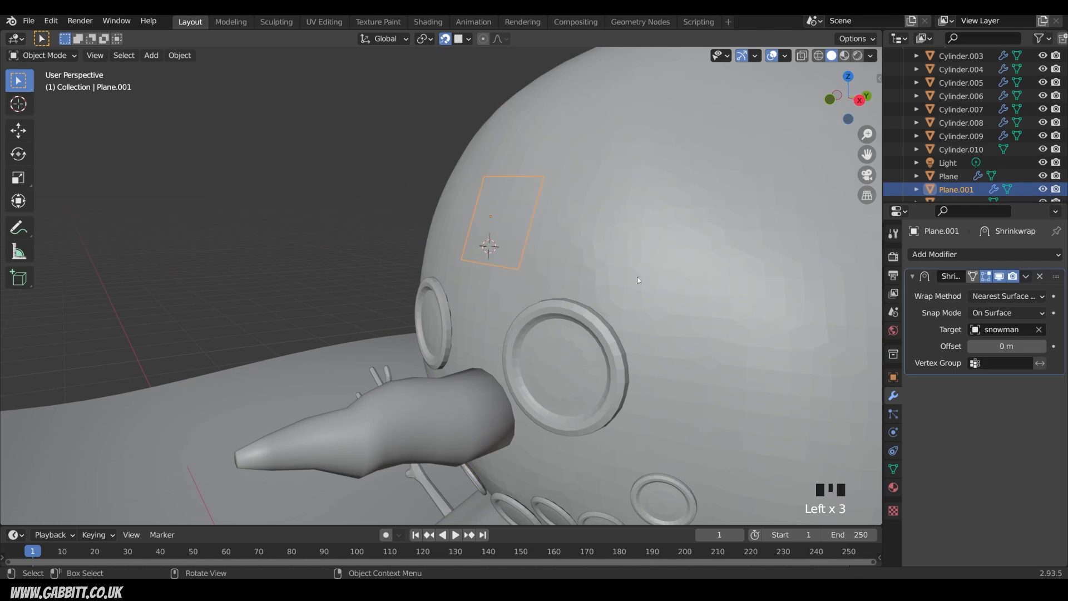
left_click(1017, 313)
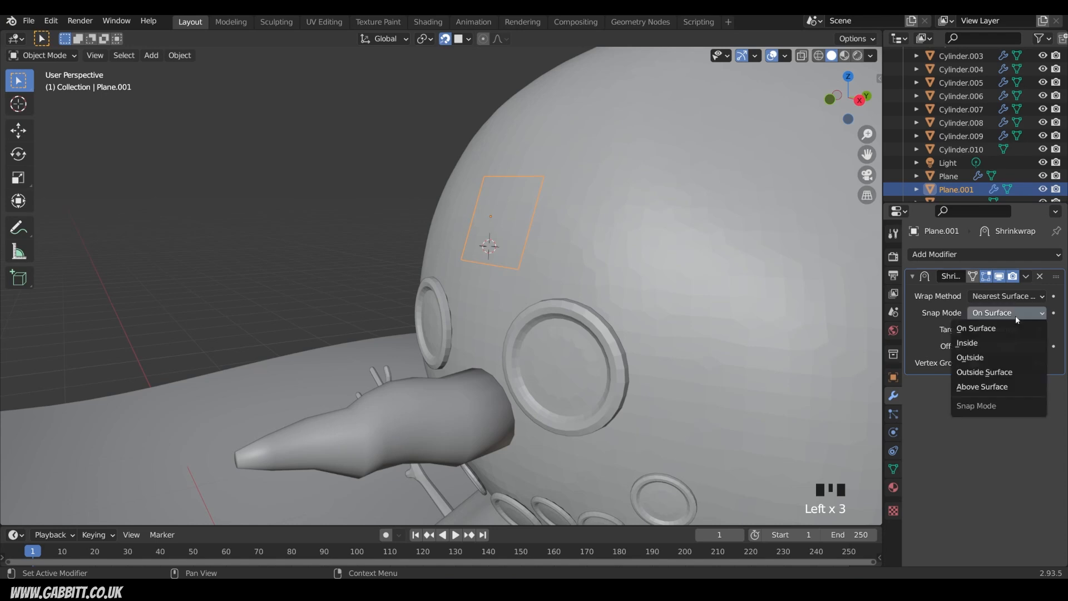
left_click(993, 387)
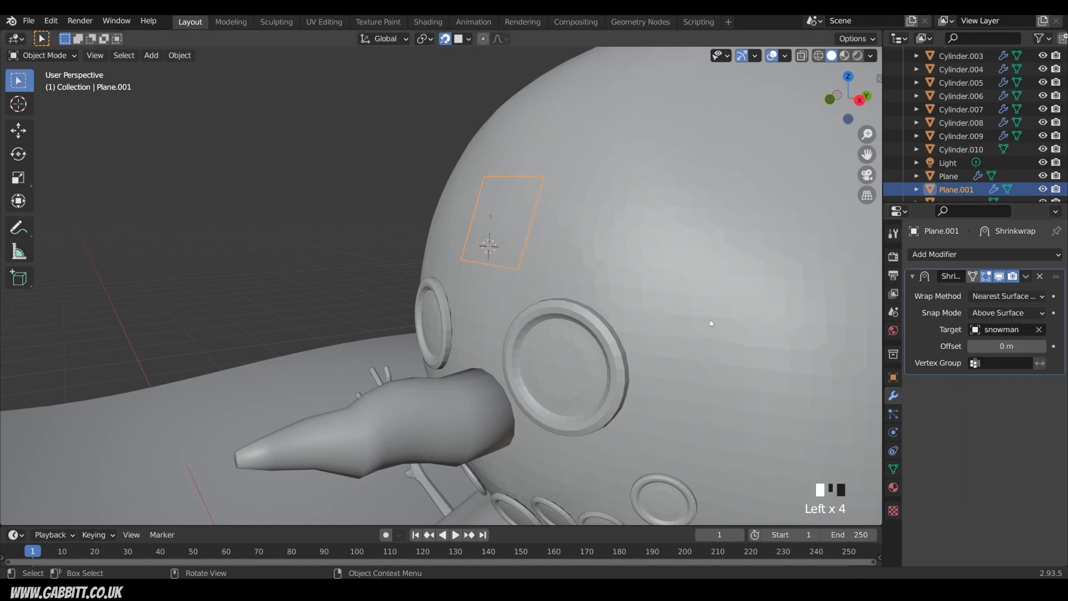
left_click(1043, 347)
middle_click_drag(651, 222, 476, 218)
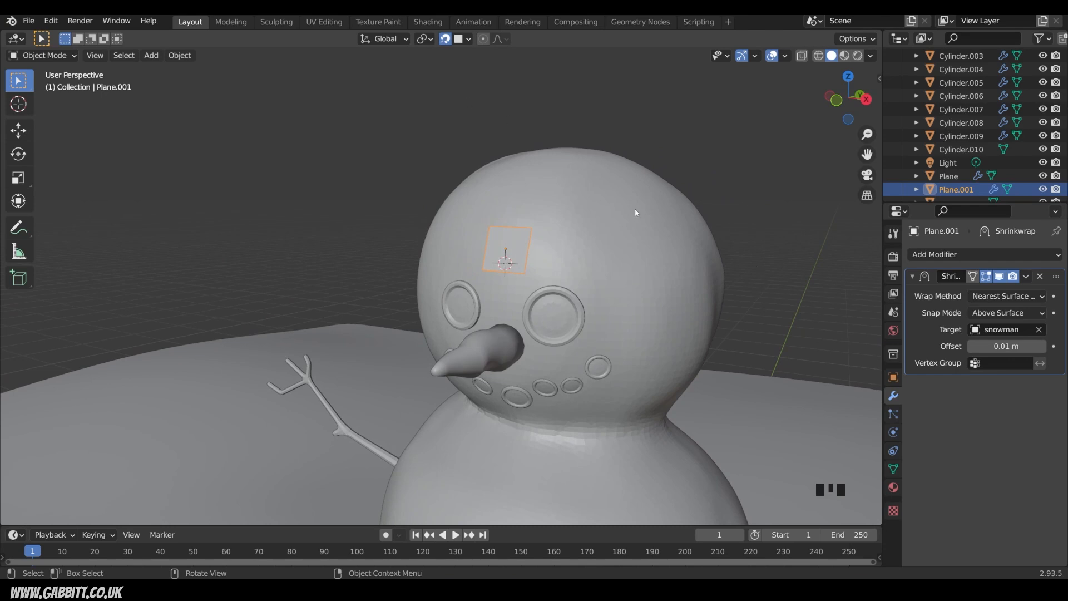
Edit the forehead plane's mesh in edge selection mode and select its vertical edge on the side facing around the head.
key("Tab")
key("2")
left_click(557, 263)
middle_click_drag(557, 262, 424, 243)
scroll(432, 246, "up", 4)
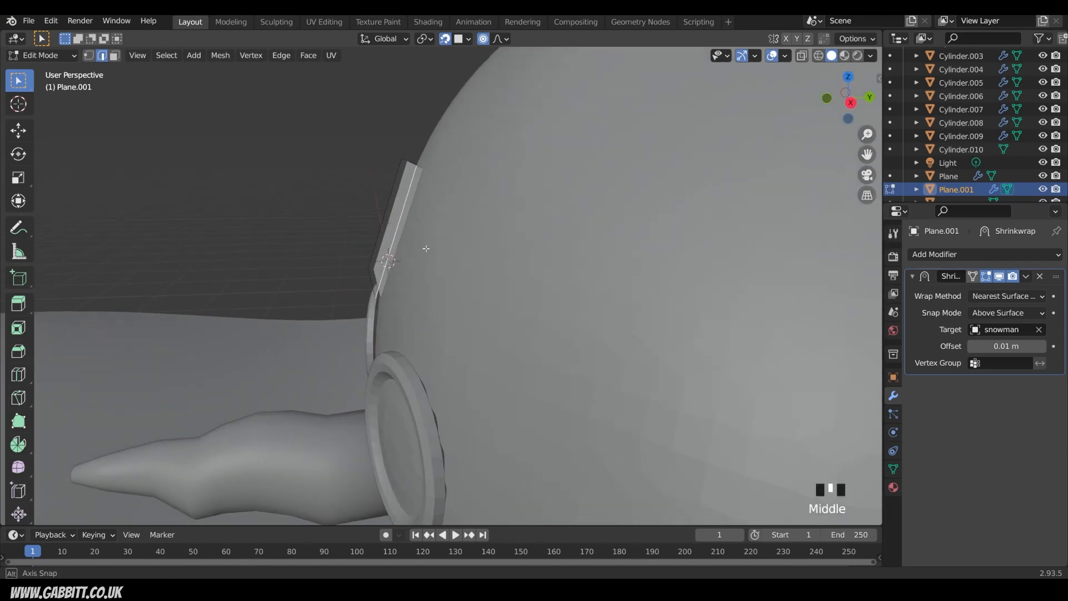
middle_click_drag(387, 279, 435, 302)
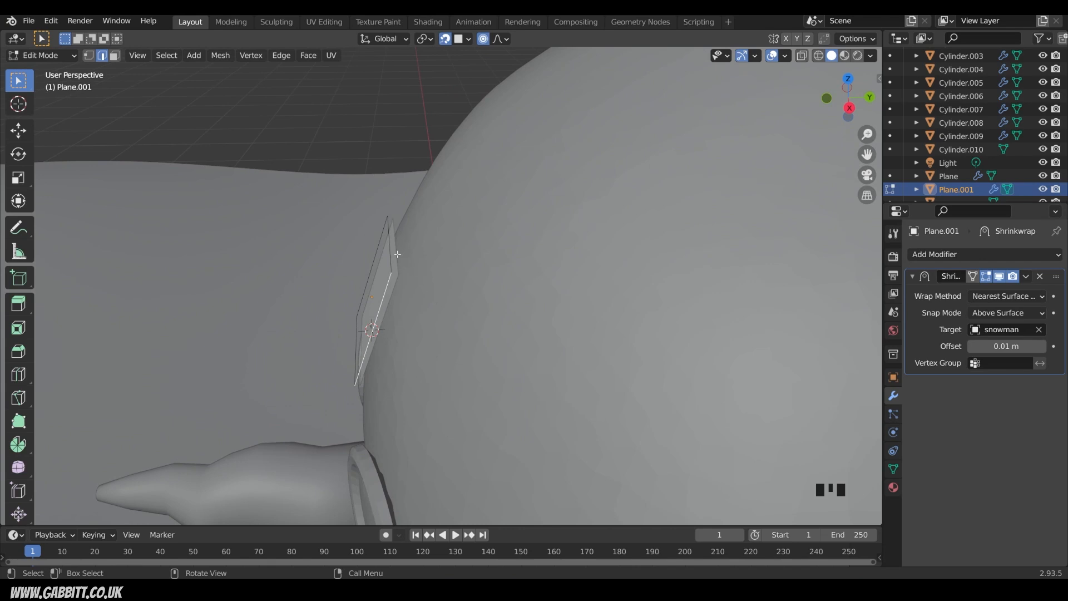
Toggle the Shrinkwrap's On Cage and viewport display options and restore them, comparing the edit cage with the modifier result.
left_click(973, 281)
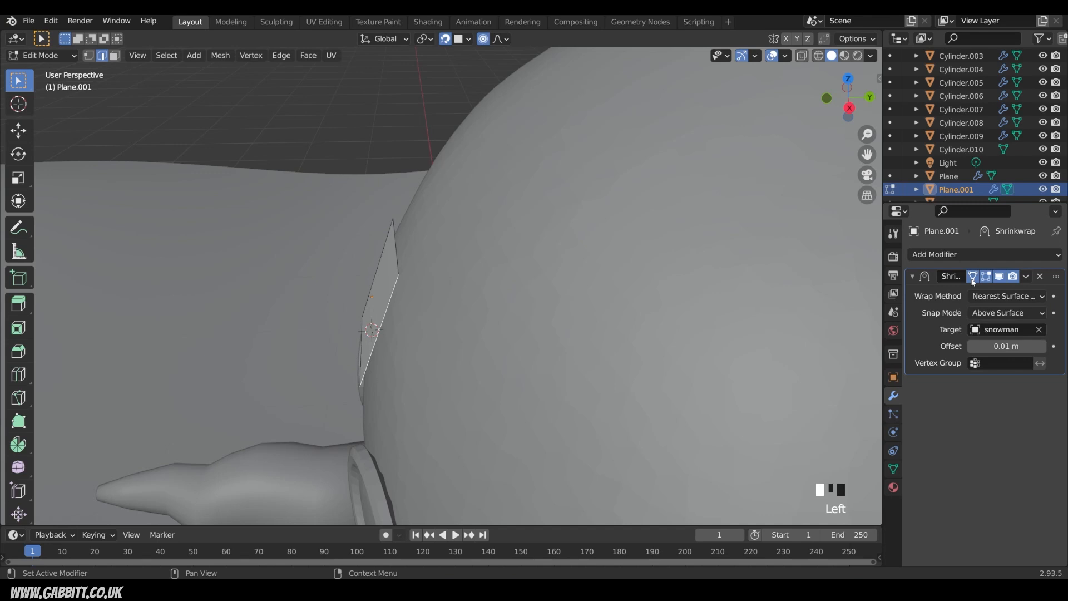
left_click(973, 280)
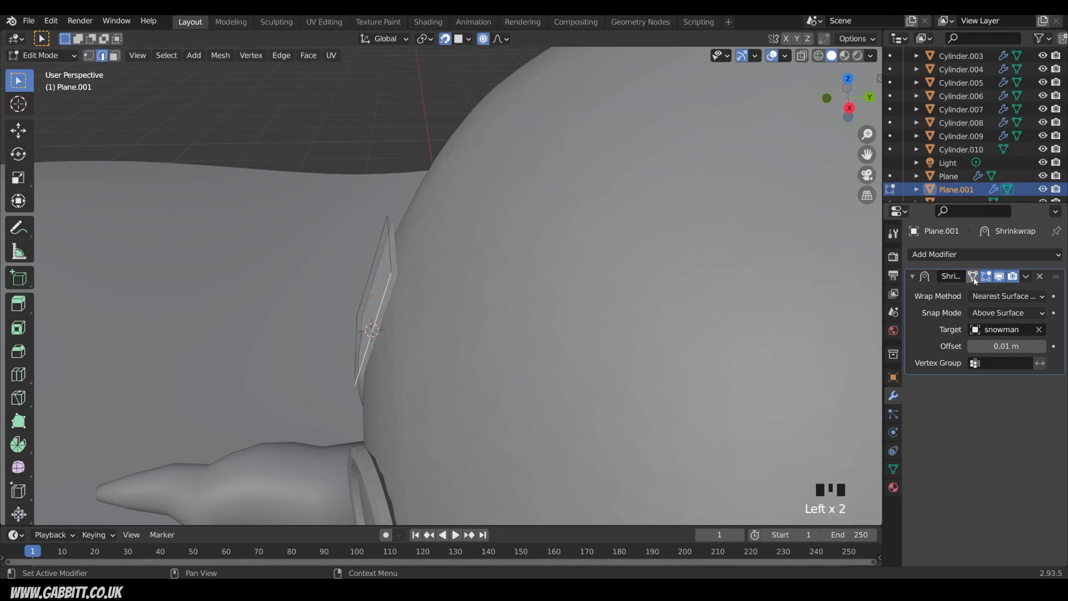
left_click(1000, 280)
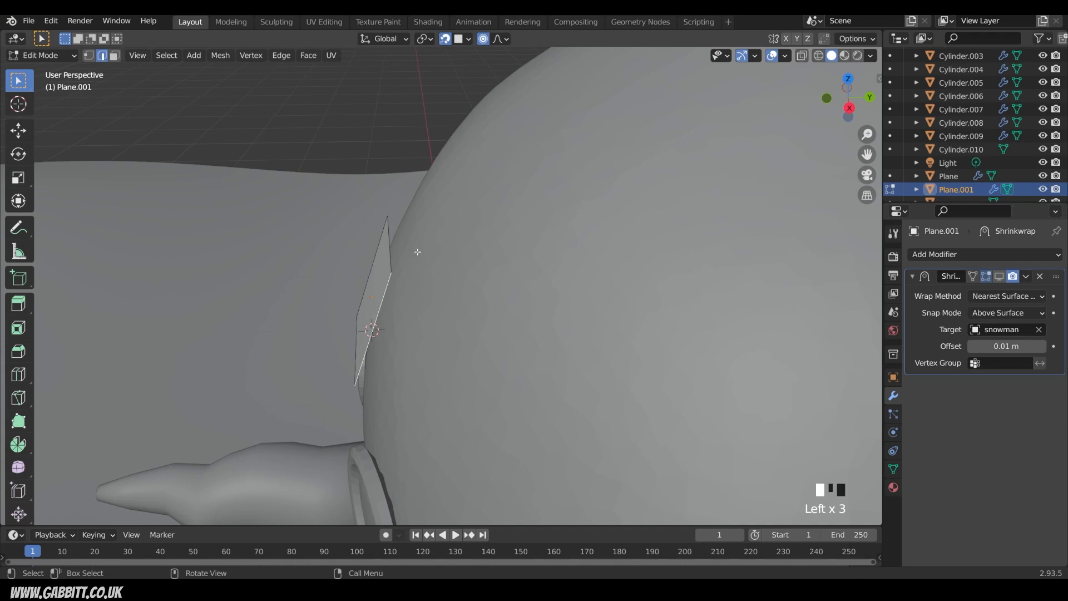
left_click(1000, 278)
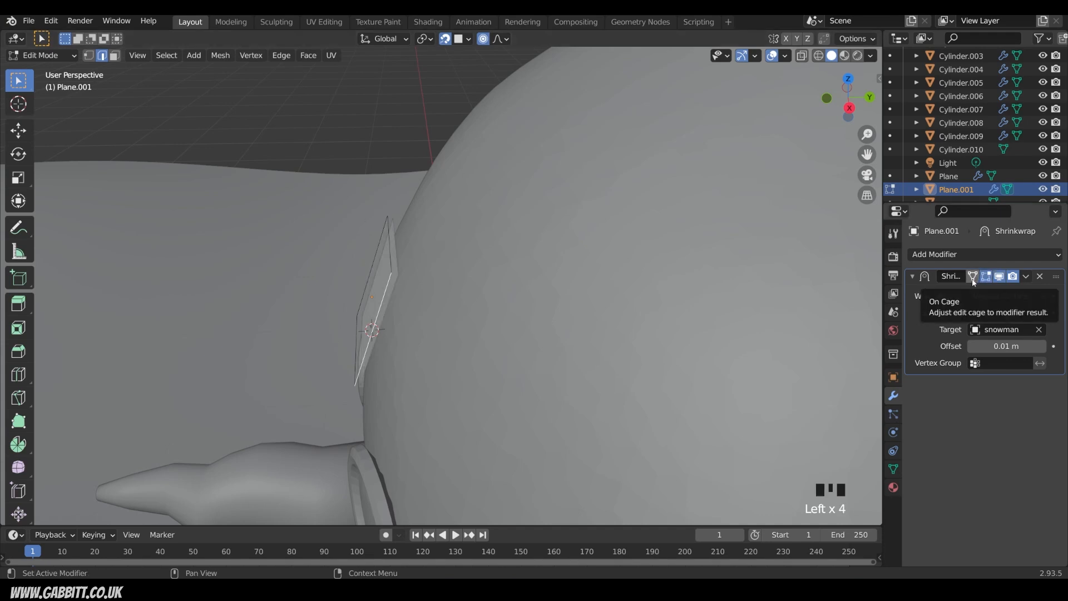
middle_click_drag(501, 261, 548, 253)
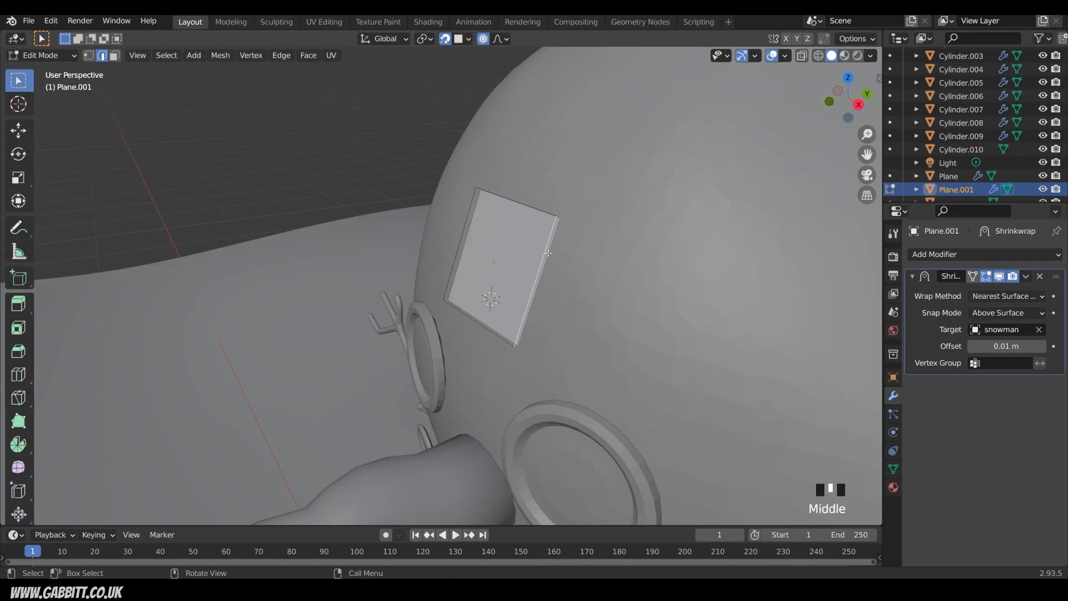
Try extruding the plane's side edge around the head with snapping turned off.
left_click(446, 39)
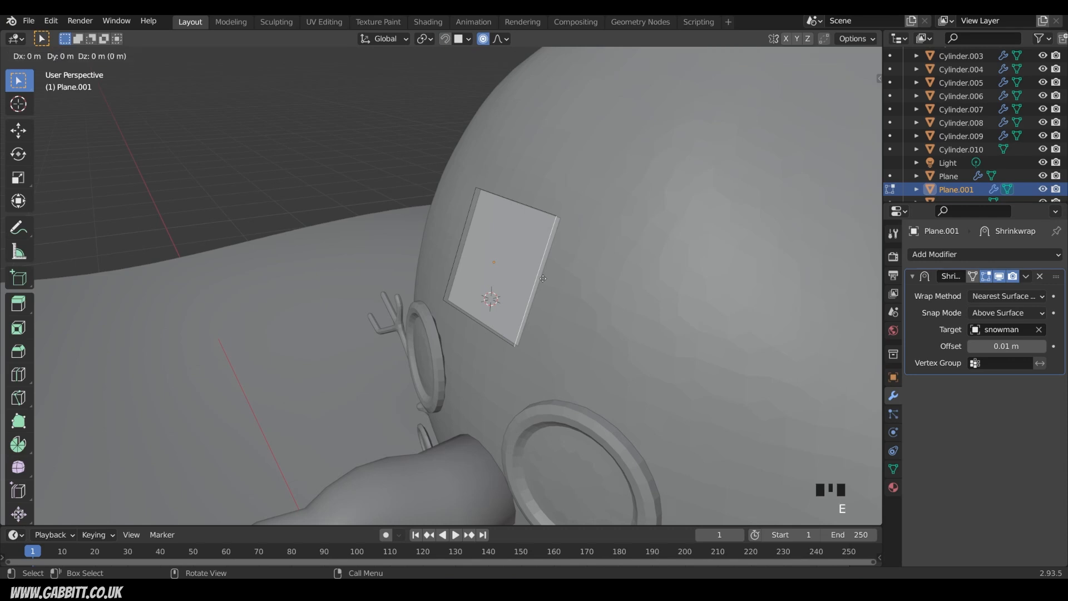
key("e")
left_click(648, 300)
middle_click_drag(648, 300, 695, 301)
key("e")
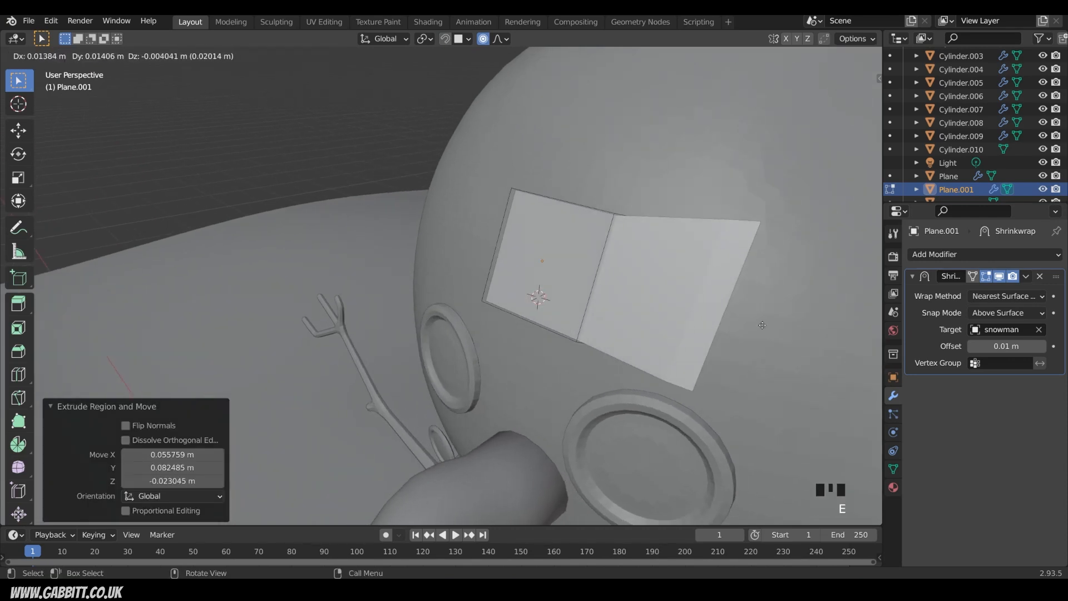
left_click(835, 350)
Examine how the extruded strip sits against the head, undo the extrusions made without snapping and re-enable snapping.
middle_click_drag(836, 356, 350, 275)
scroll(555, 334, "down", 2)
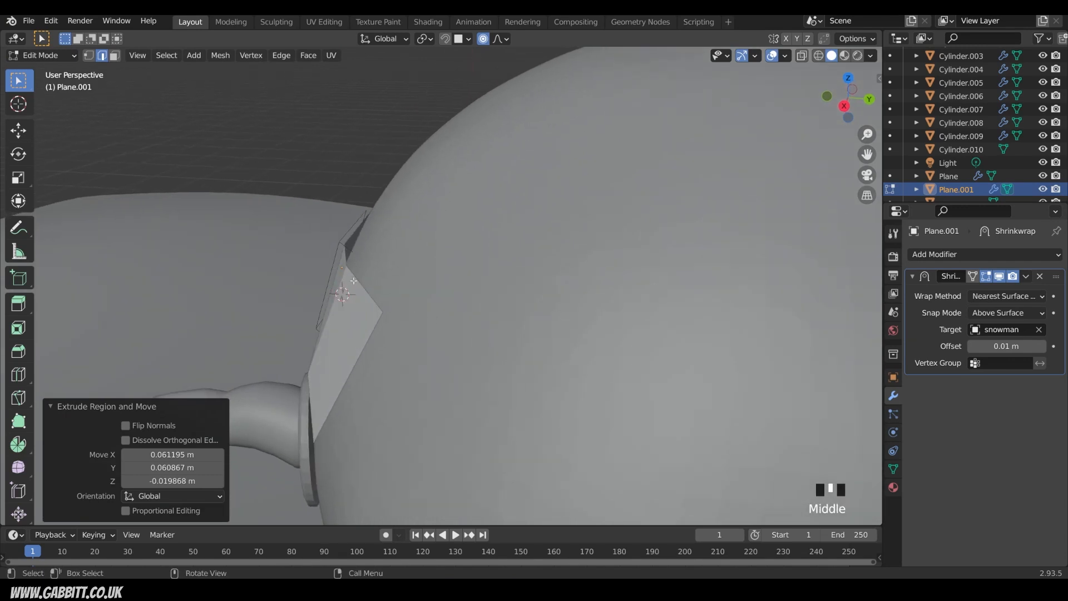
middle_click_drag(381, 318, 356, 306)
middle_click_drag(285, 351, 242, 330)
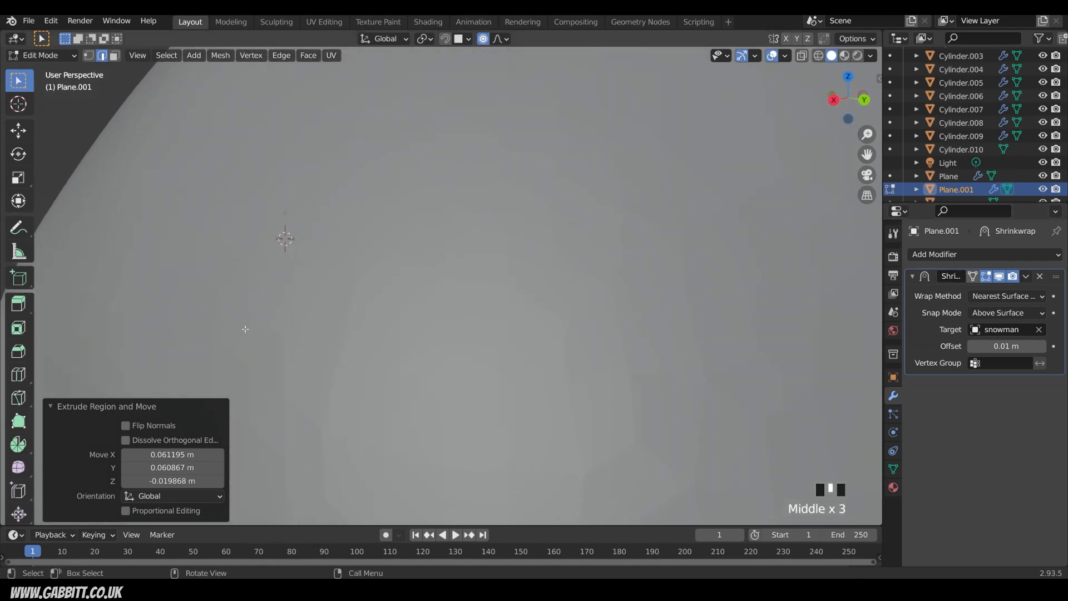
scroll(245, 329, "up", 2)
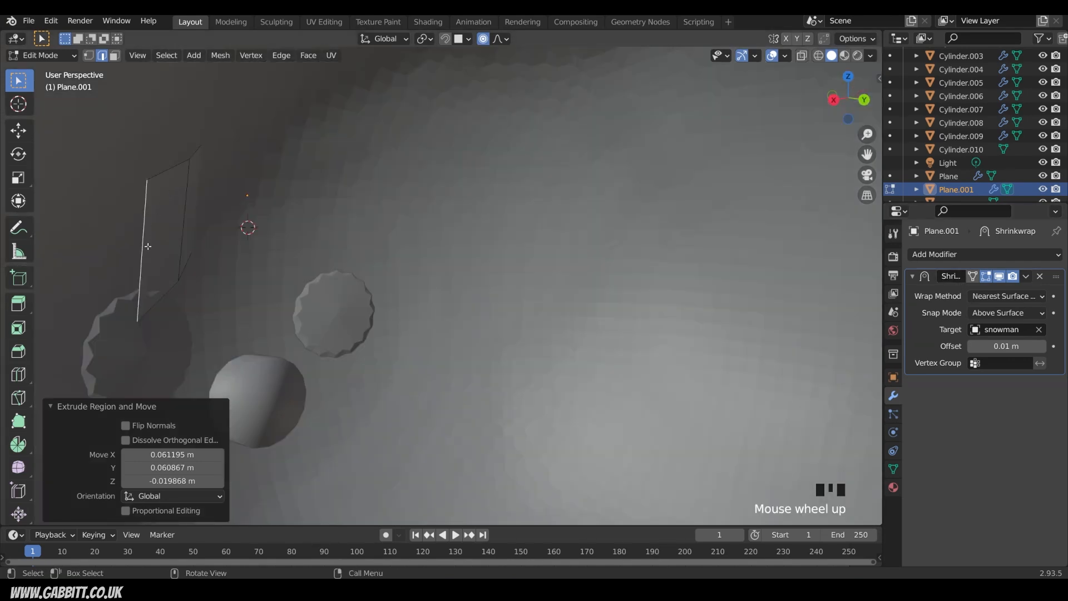
middle_click_drag(165, 257, 253, 267)
scroll(301, 262, "down", 2)
middle_click_drag(351, 256, 543, 281)
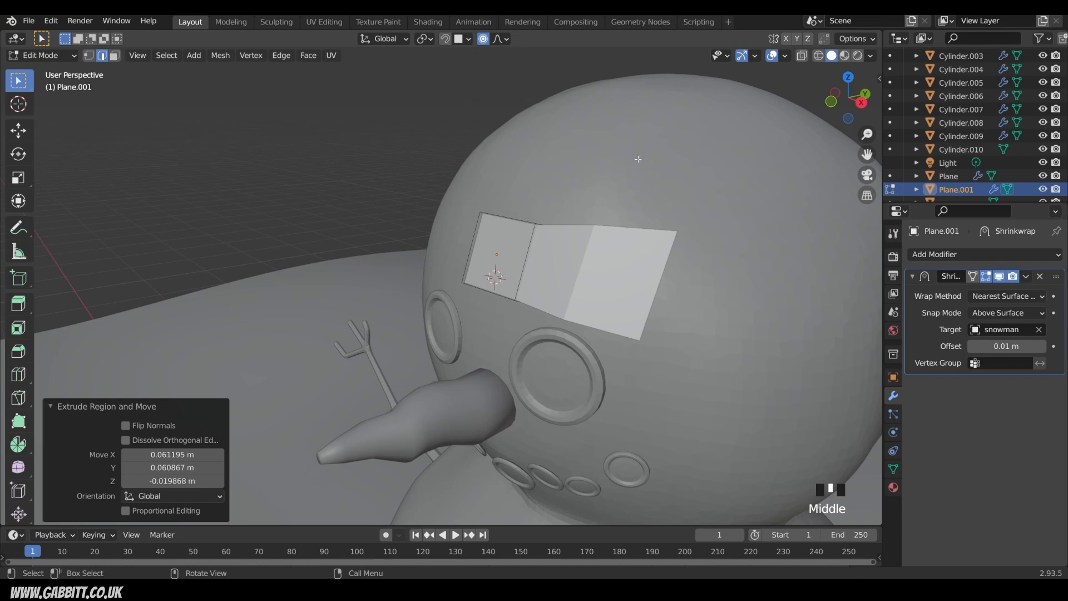
key("ctrl+z")
key("ctrl+z")
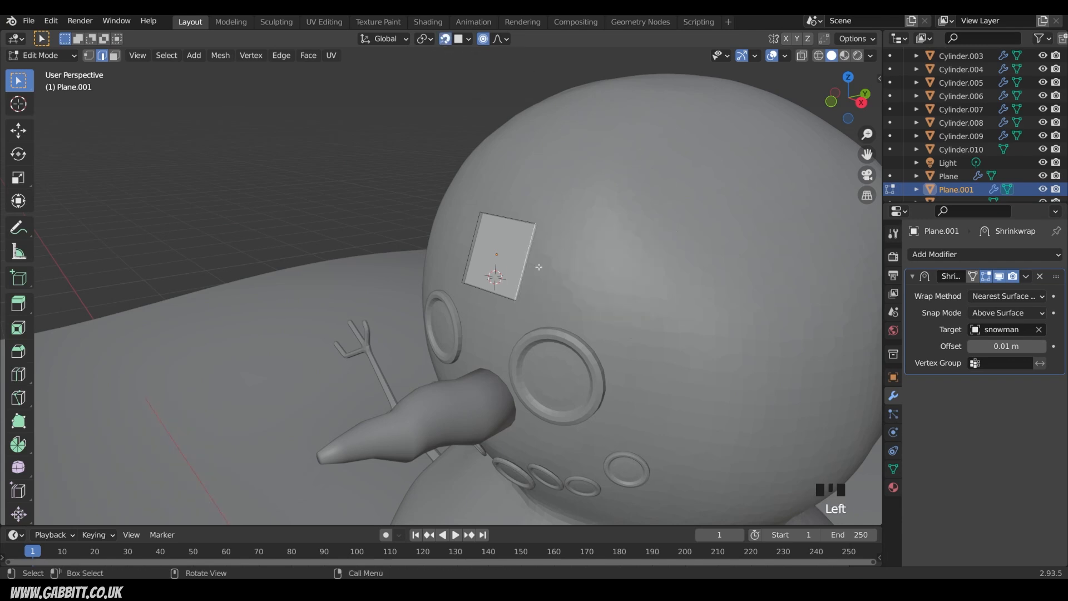
Extrude the plane's side edge in successive segments around the side of the head with snapping on.
key("e")
left_click(620, 281)
key("e")
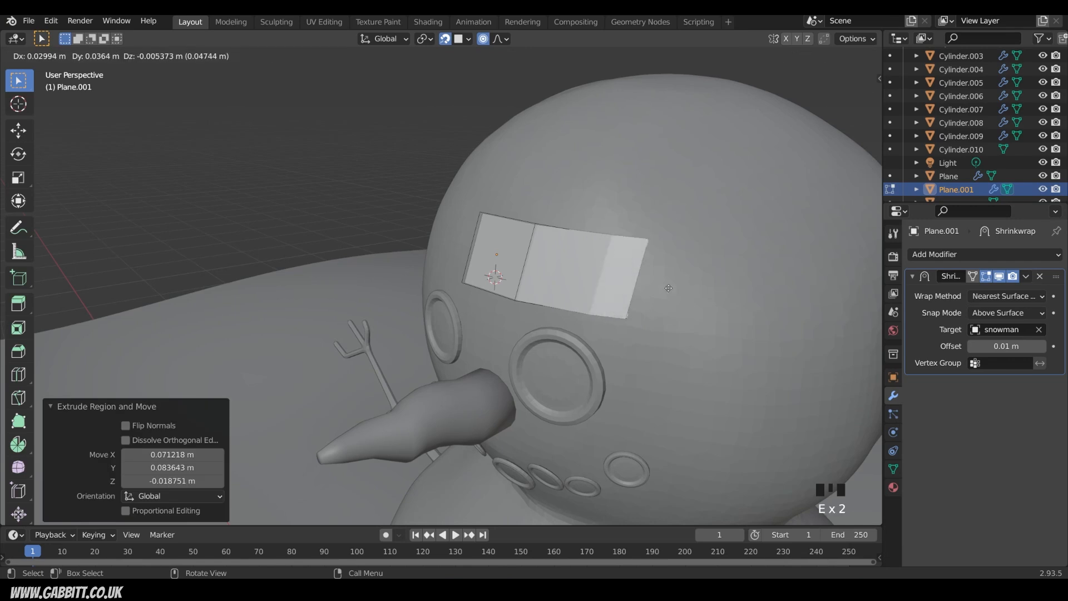
left_click(751, 294)
middle_click_drag(751, 294, 707, 322)
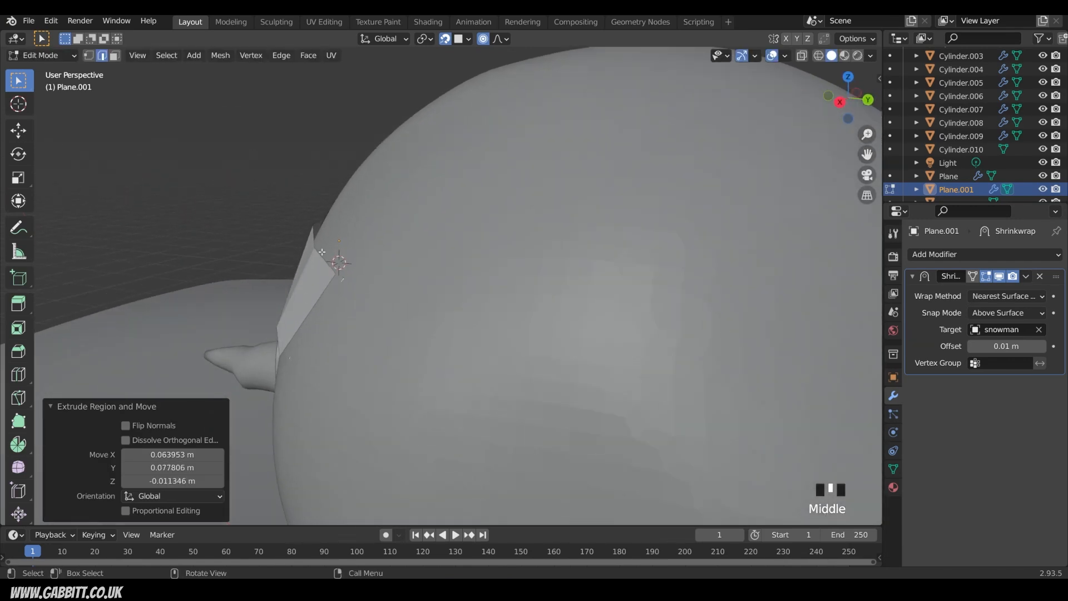
middle_click_drag(338, 284, 584, 282)
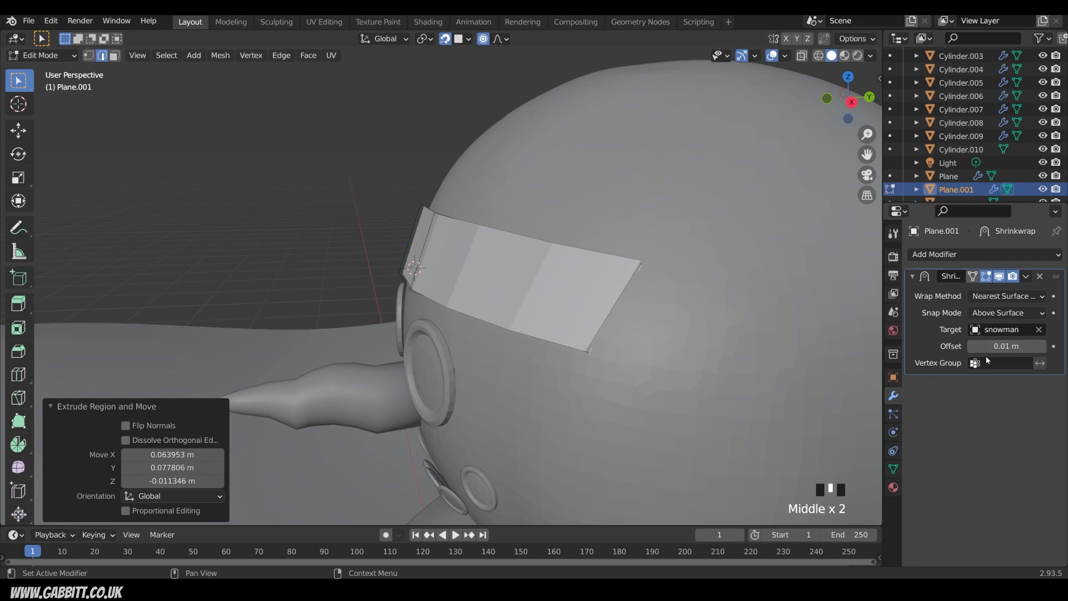
Enable On Cage for the Shrinkwrap, disable proportional editing and rotate the strip's end edge to follow the band.
left_click(973, 278)
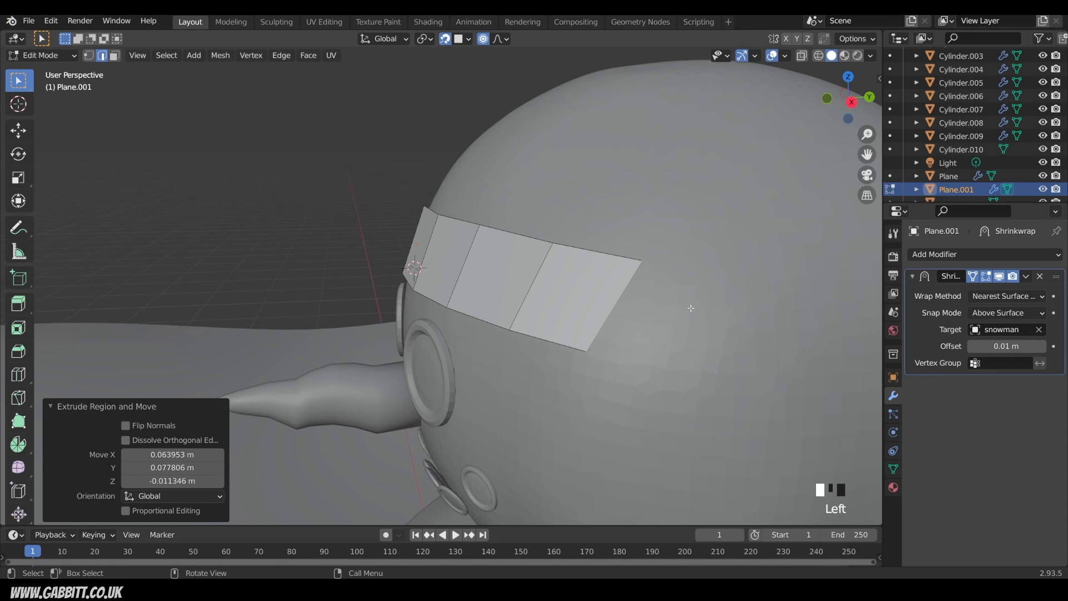
key("o")
key("r")
left_click(746, 285)
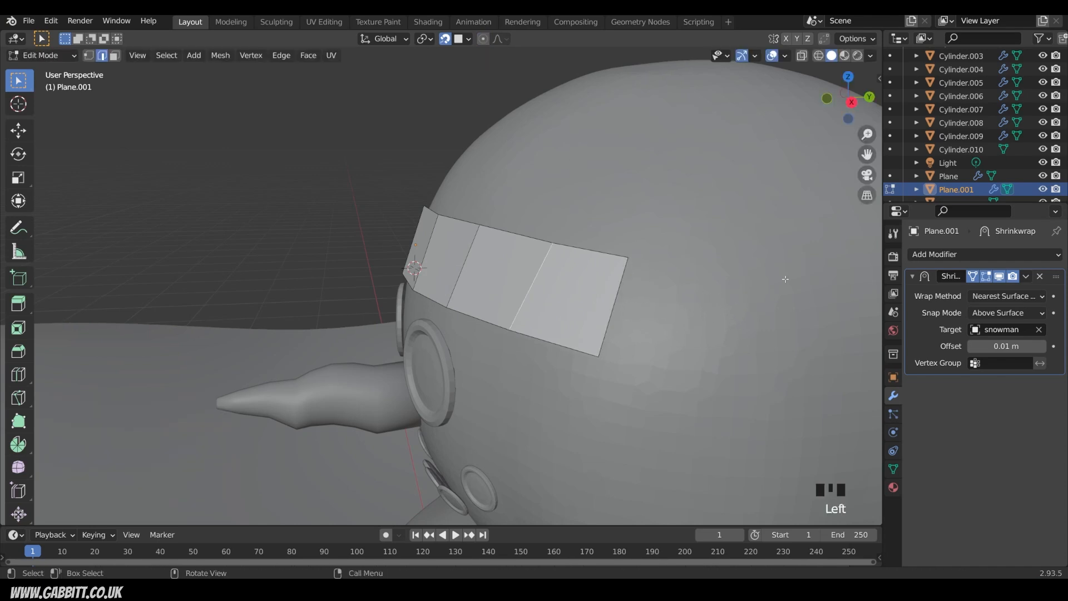
key("r")
left_click(759, 233)
scroll(541, 296, "down", 3)
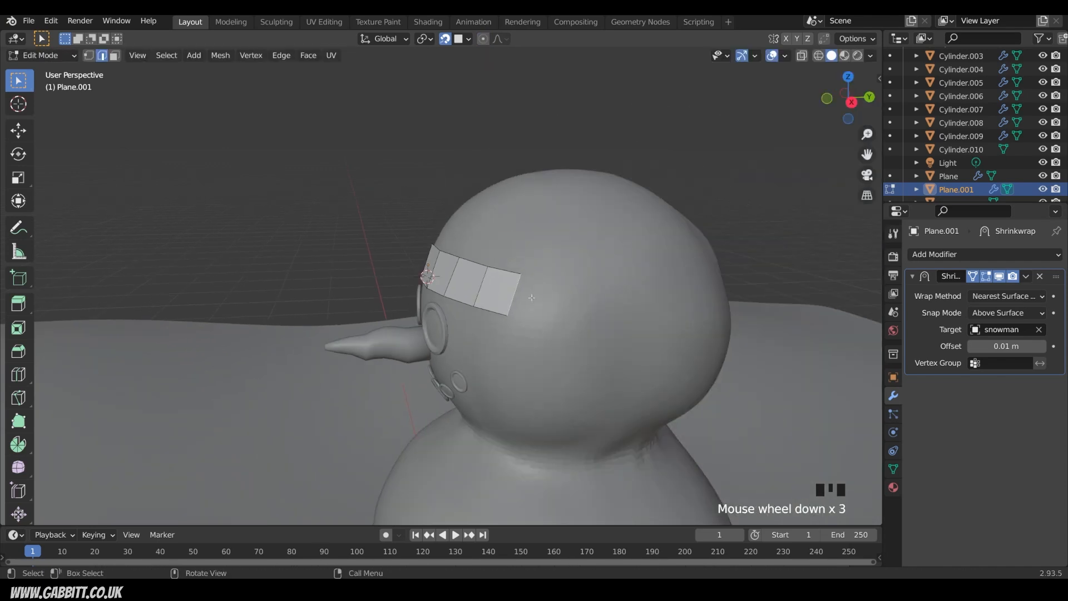
Extrude the strip's end edge by two more segments along the side of the head.
key("e")
left_click(595, 303)
key("e")
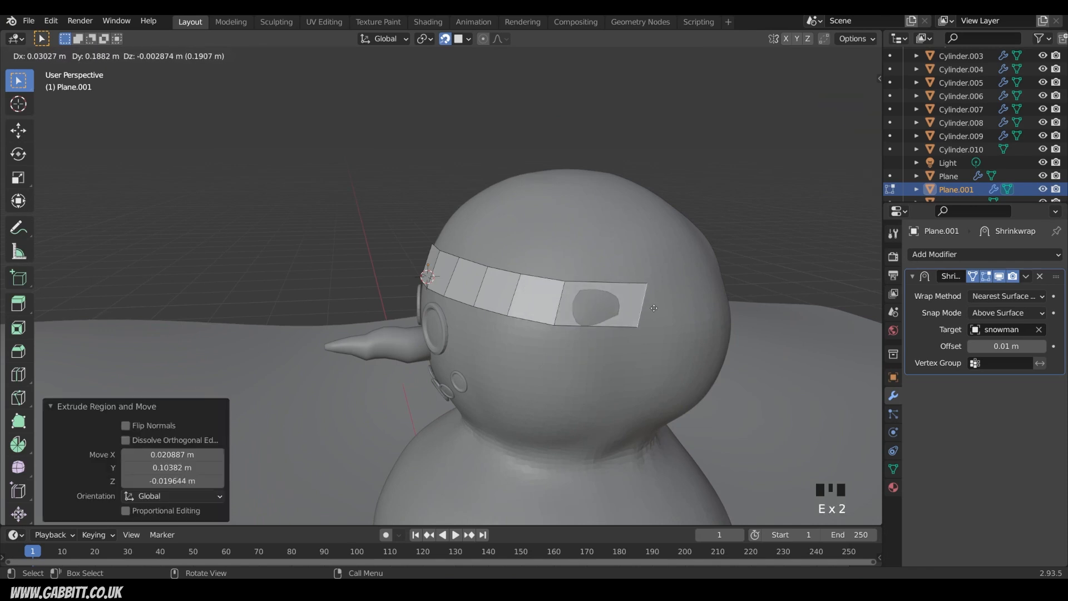
left_click(654, 308)
middle_click_drag(654, 308, 622, 312)
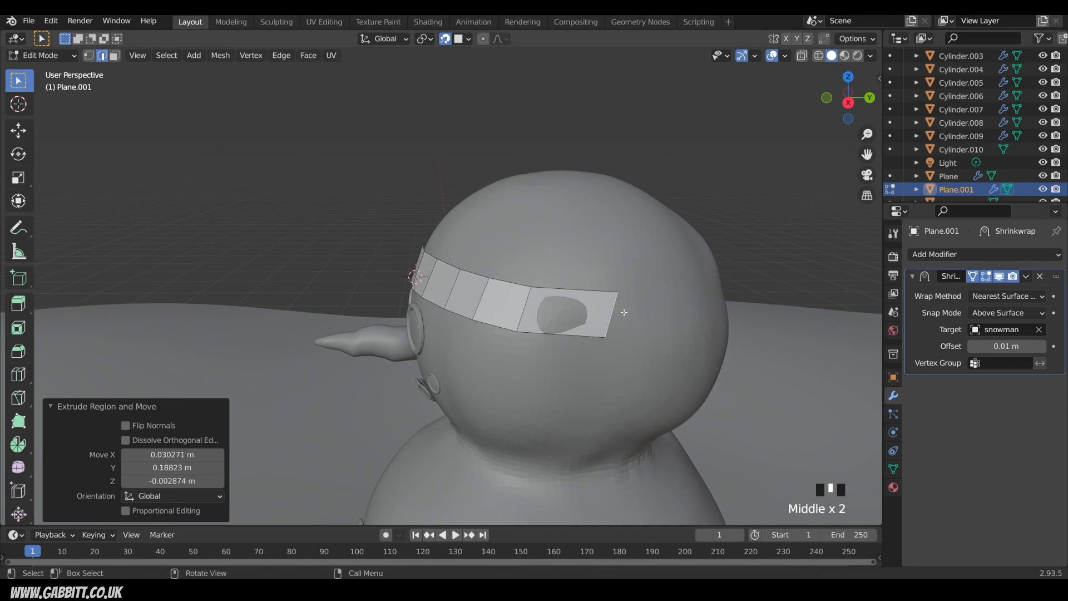
Move the strip's end edge back to shorten the last segment and rotate it -11.8°.
key("g")
left_click(636, 319)
key("r")
left_click(581, 320)
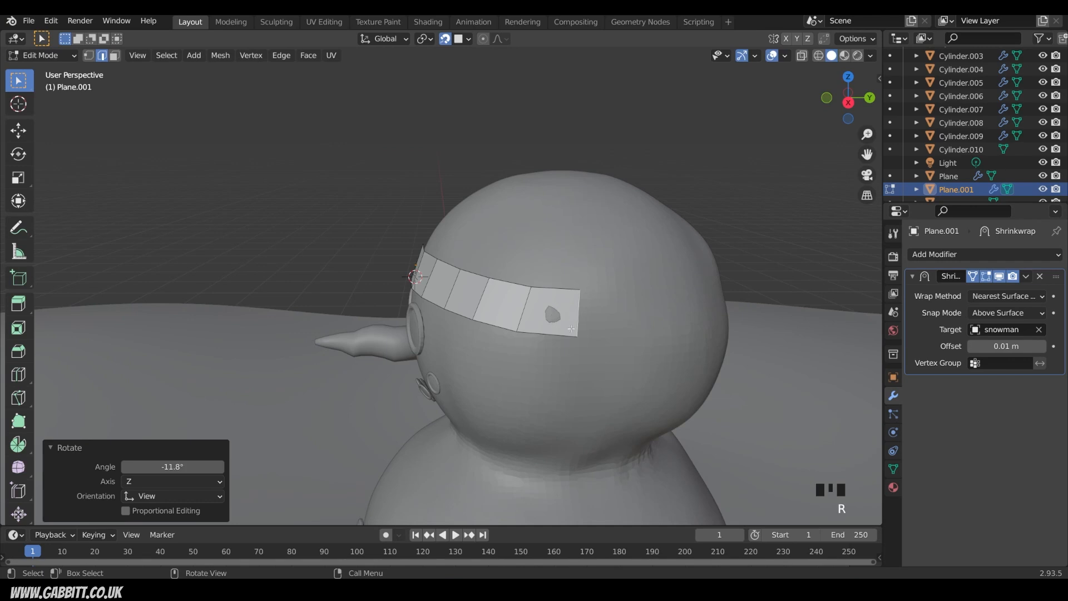
Try moving and rotating the strip's end edge further, and undo those last changes.
key("e")
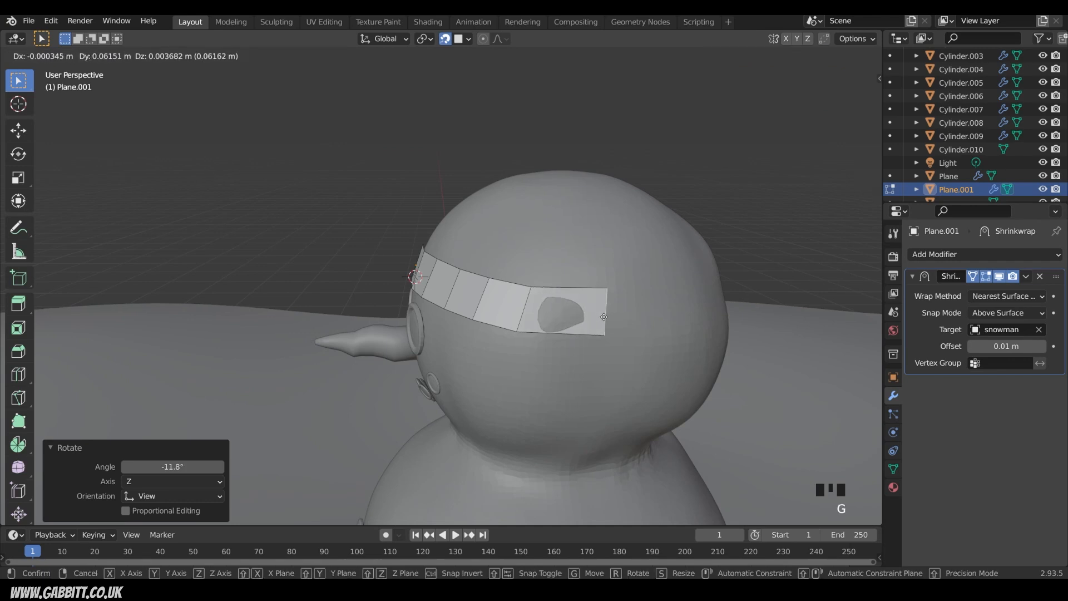
left_click(576, 325)
key("r")
left_click(569, 331)
middle_click_drag(565, 329, 605, 321)
key("ctrl+z")
key("ctrl+z")
key("ctrl+z")
Extrude further segments from the strip's end edge toward the back of the head, adjusting the edge's angle.
key("e")
left_click(479, 334)
key("r")
left_click(521, 340)
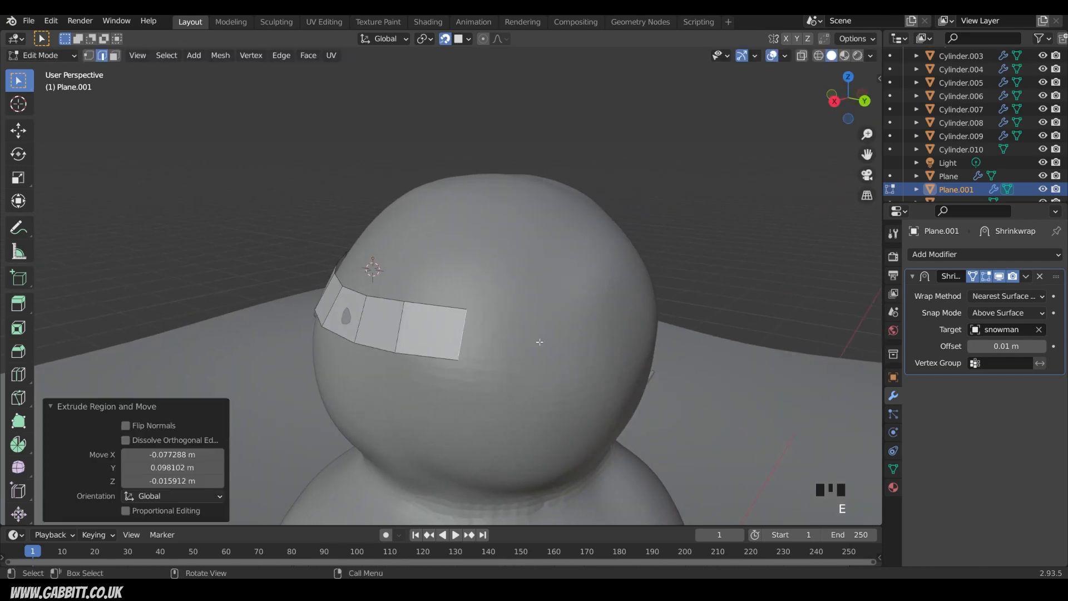
key("e")
left_click(528, 339)
Continue the strip around the back of the head with additional extruded segments.
middle_click_drag(581, 342, 575, 346)
key("e")
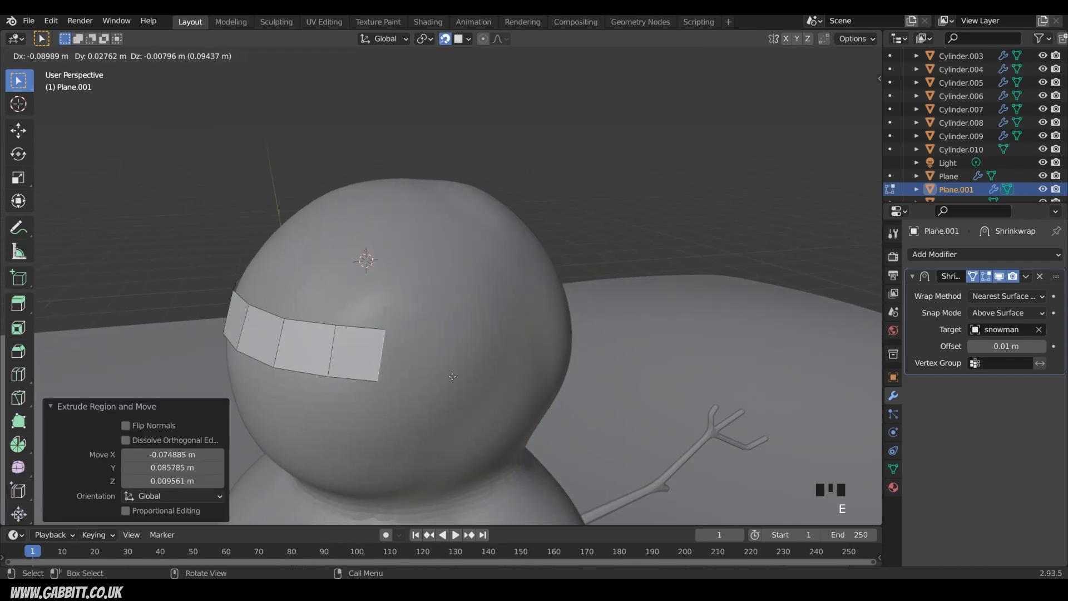
left_click(543, 362)
key("e")
left_click(514, 375)
middle_click_drag(513, 375, 515, 288)
scroll(513, 286, "up", 2)
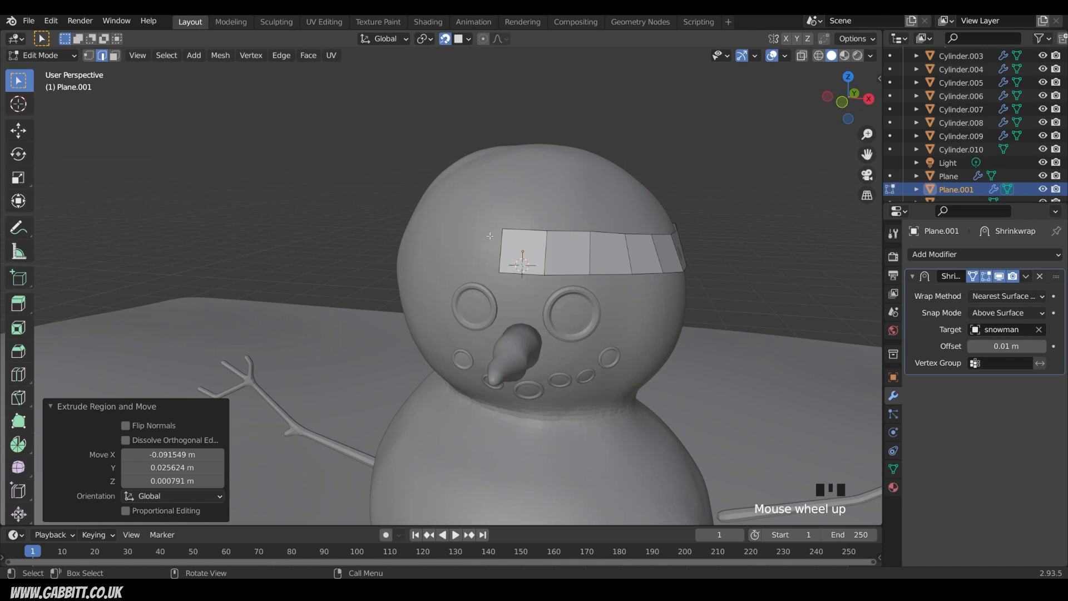
Add a Mirror modifier on the X axis to the headband strip and enable Clipping.
left_click(960, 254)
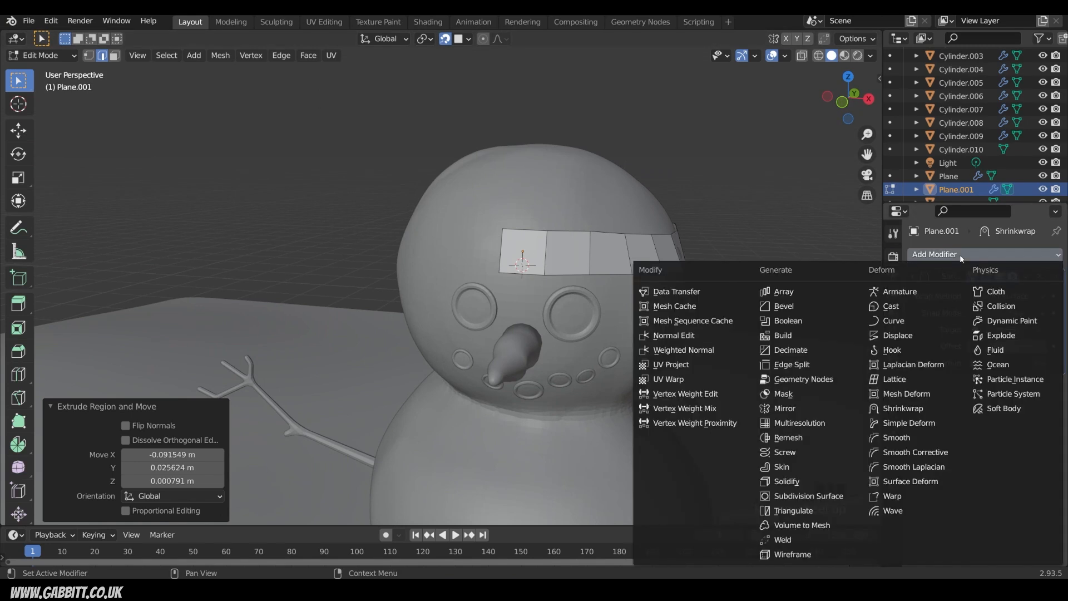
left_click(800, 411)
middle_click_drag(612, 240, 516, 278)
scroll(603, 228, "up", 3)
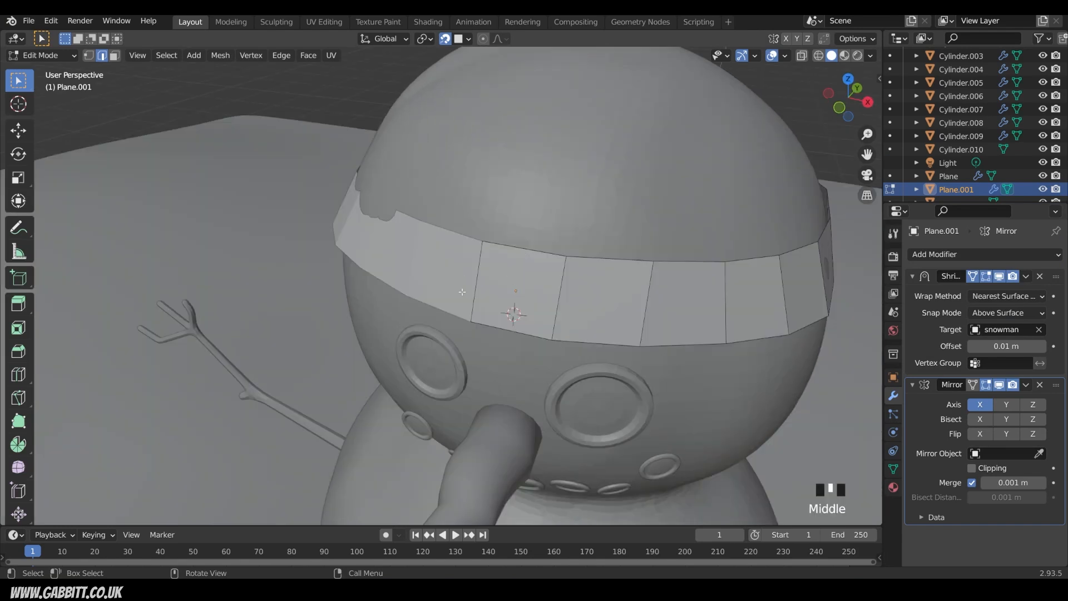
left_click(973, 468)
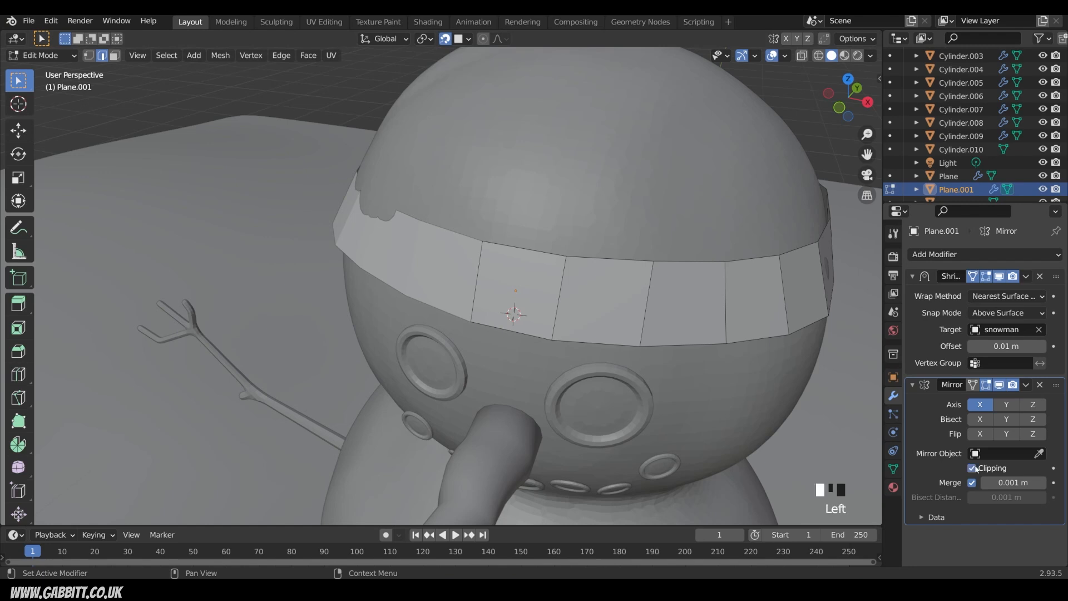
Edge-slide the strip's front end edge back along its segment by a factor of 0.787.
left_click(502, 274)
key("g")
key("g")
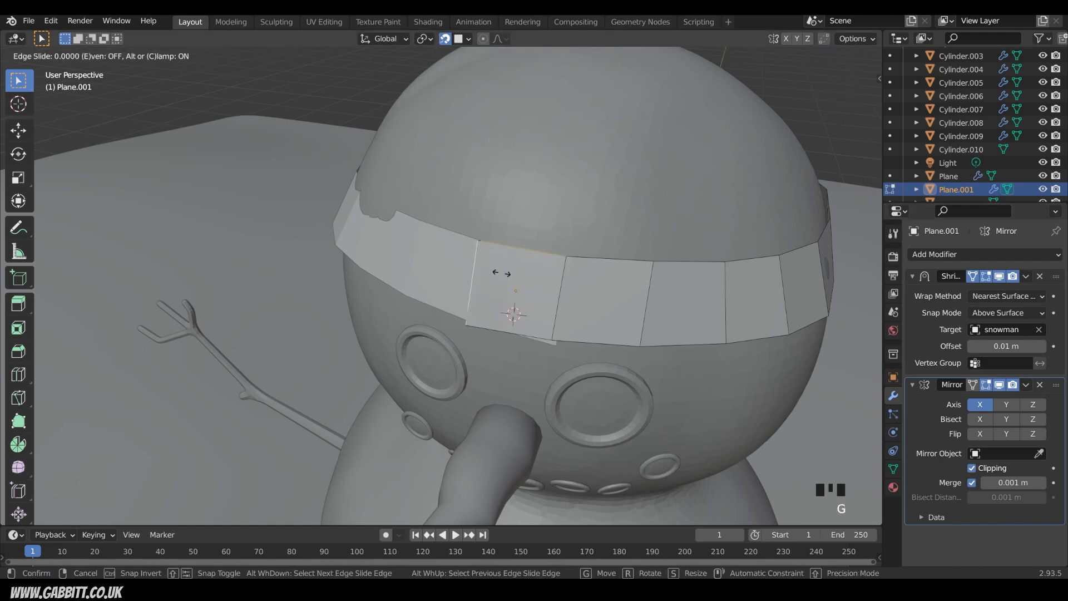
left_click(535, 274)
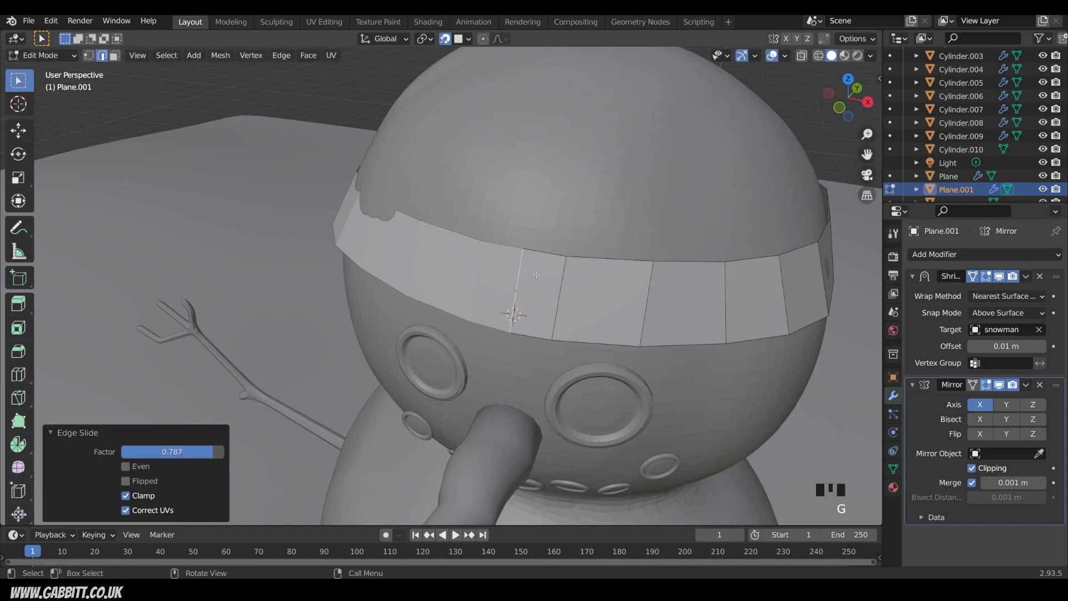
Move the strip's front end edge onto the mirror centreline so both halves meet.
middle_click_drag(611, 275, 577, 324)
scroll(635, 333, "down", 3)
left_click(462, 344)
middle_click_drag(461, 344, 409, 243)
key("g")
left_click(508, 347)
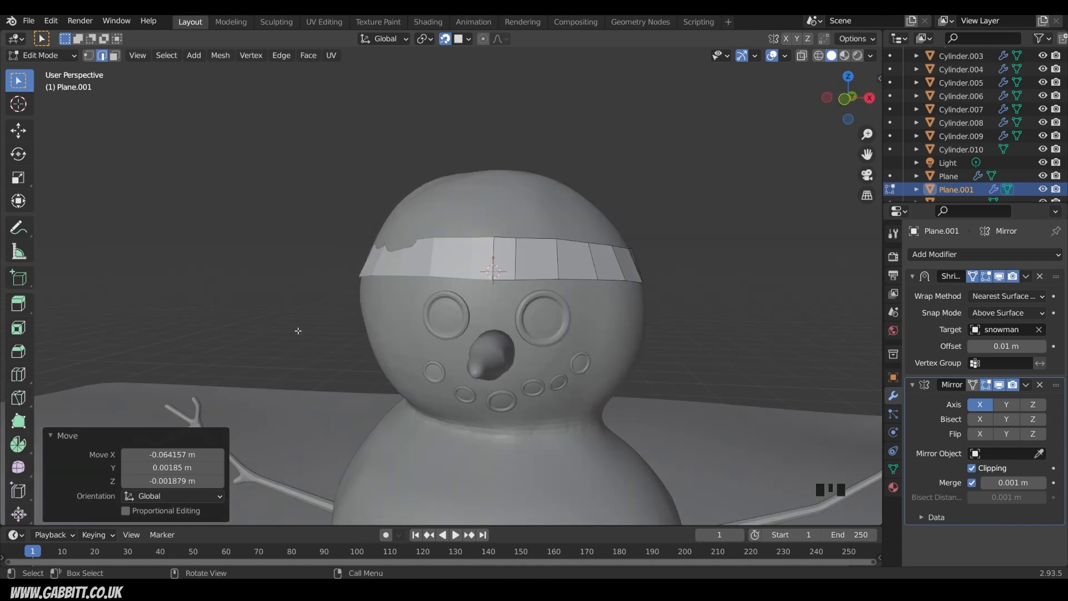
Reorder the modifiers so Shrinkwrap comes after Mirror, and inspect the headband around the head.
left_click(1054, 322)
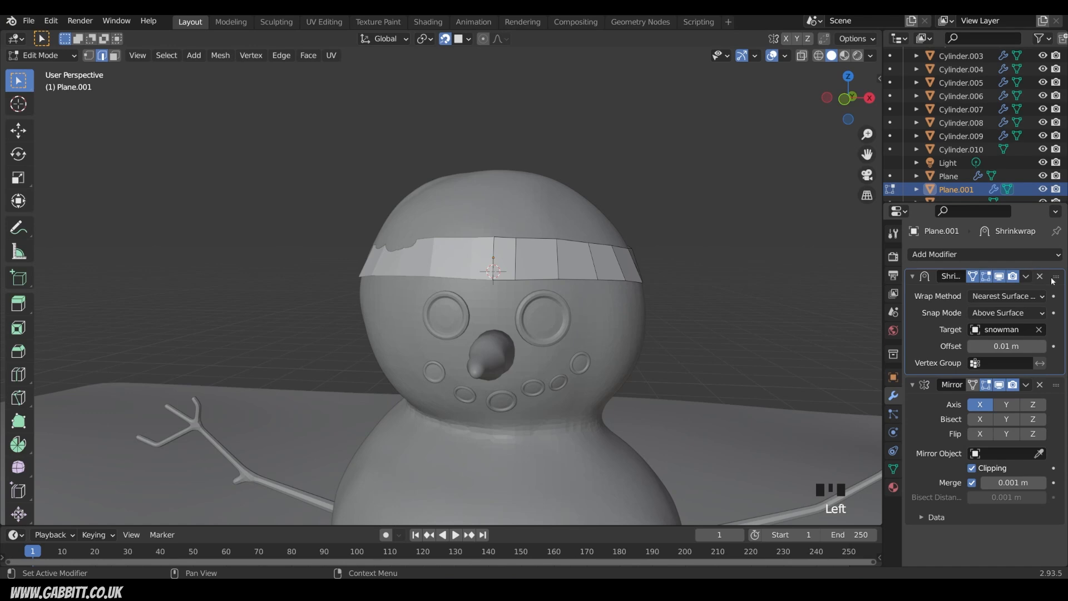
left_click_drag(1056, 280, 1056, 428)
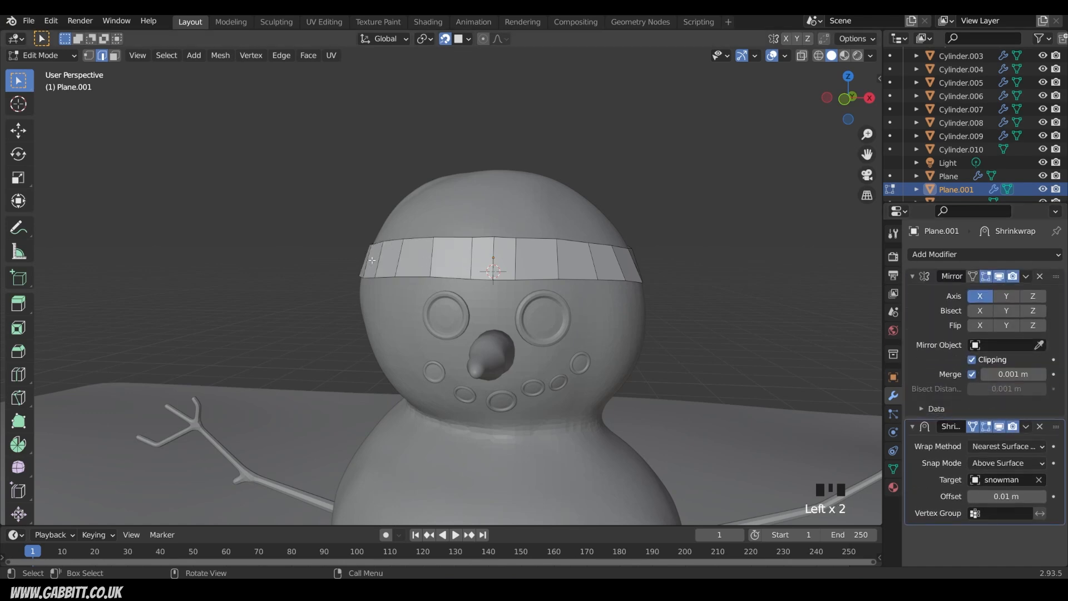
middle_click_drag(599, 263, 488, 308)
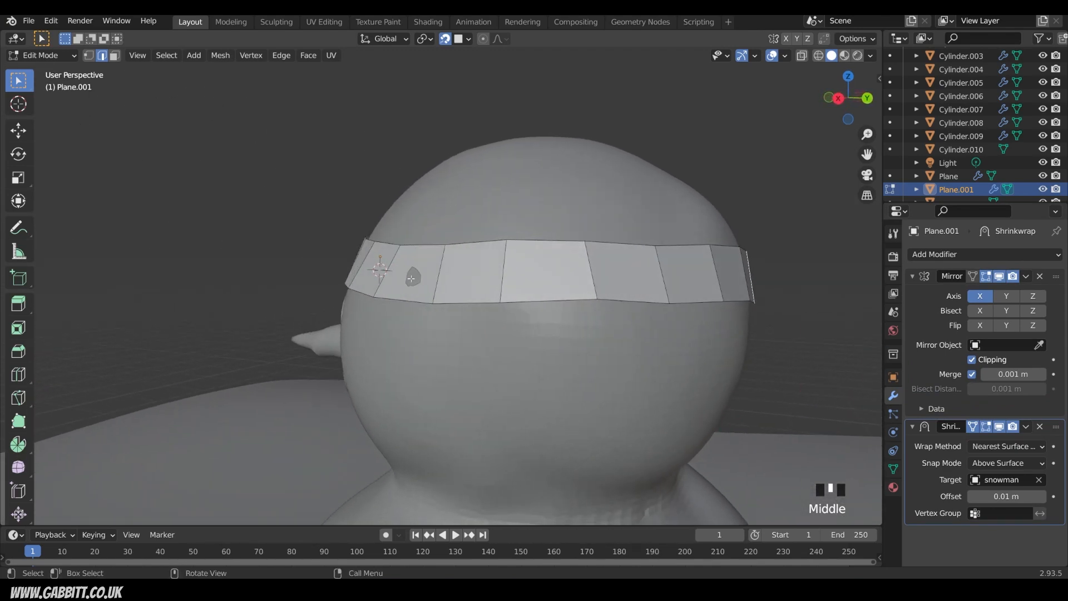
middle_click_drag(680, 307, 623, 295)
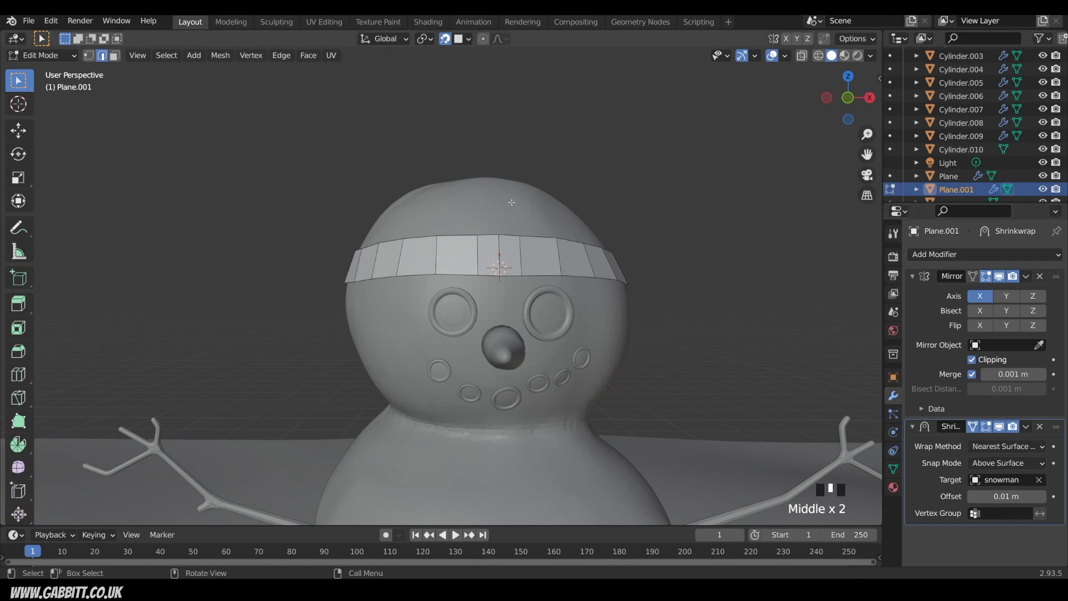
Return to Object Mode and apply the Shrinkwrap modifier on the headband.
key("Tab")
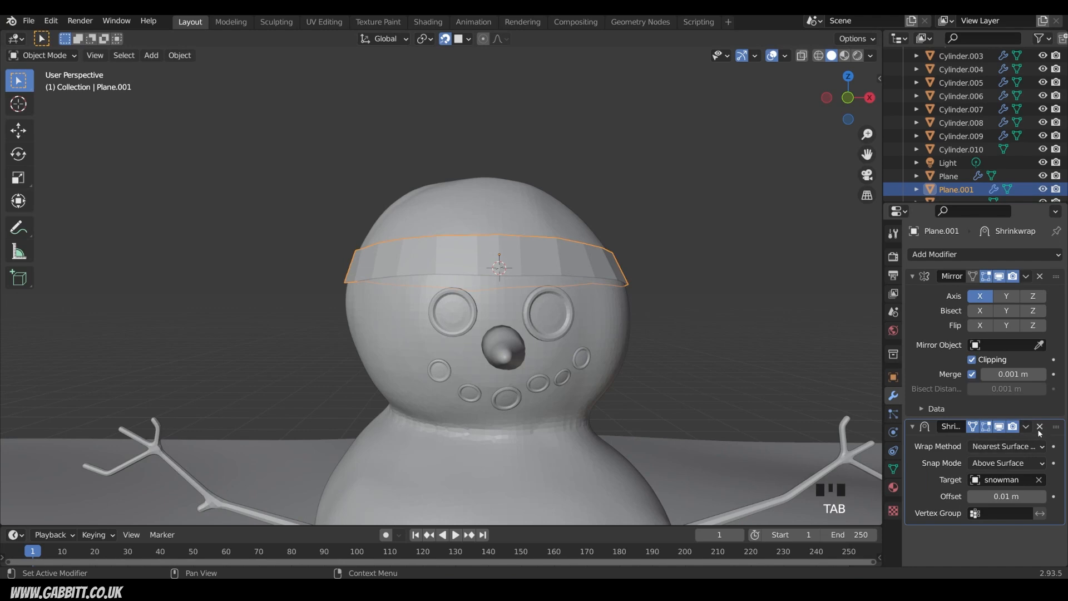
key("ctrl+a")
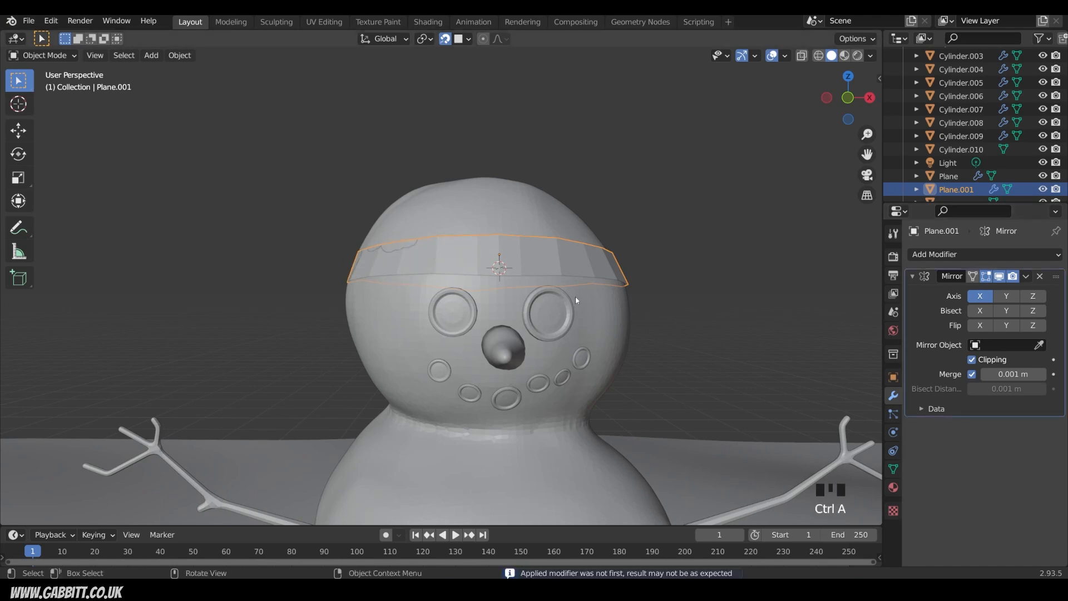
middle_click_drag(577, 300, 619, 279)
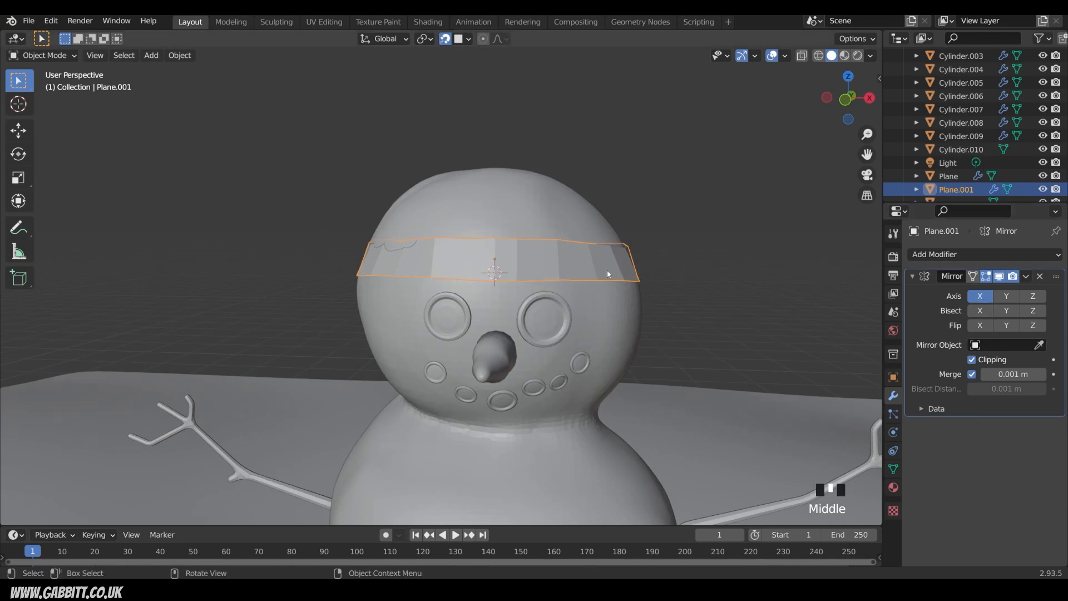
Turn off snapping, extrude the headband's upper edge loop upward, then shrink and reposition the new ring.
key("Tab")
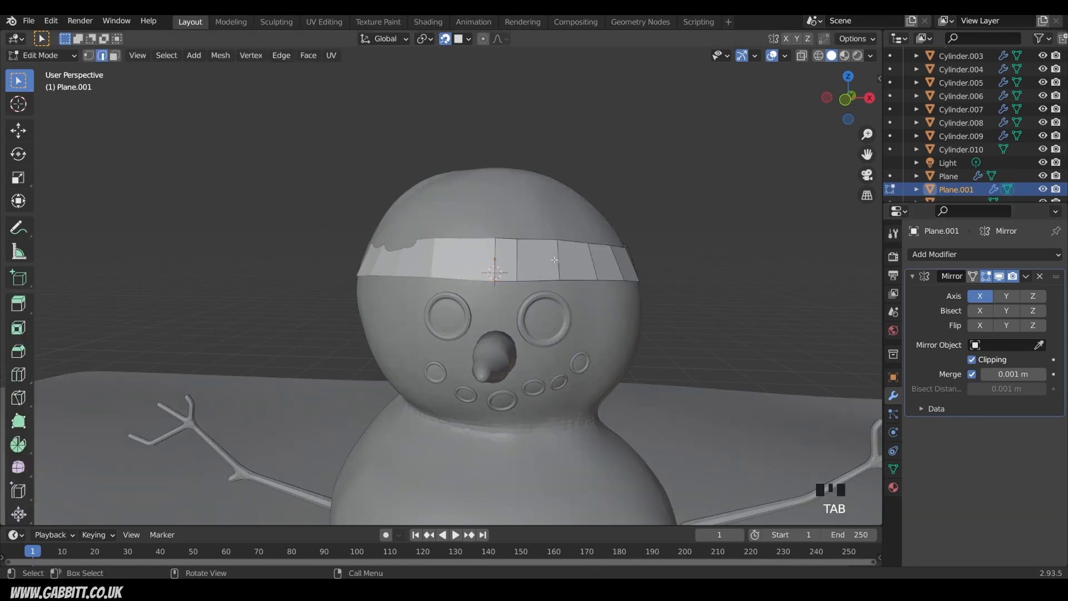
left_click(592, 238, "alt")
middle_click_drag(609, 247, 666, 243)
left_click(445, 38)
left_click(599, 243, "alt")
key("e")
left_click(665, 213)
key("s")
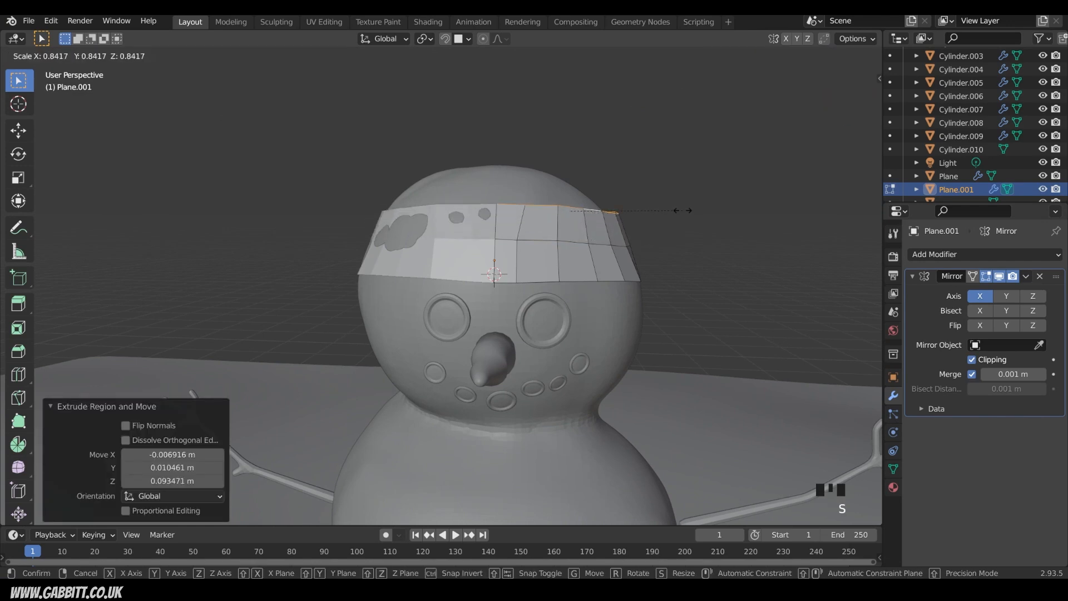
left_click(679, 212)
key("g")
left_click(680, 210)
Extrude a second ring upward, scale it to 0.817 and lower it to follow the head's curve.
key("e")
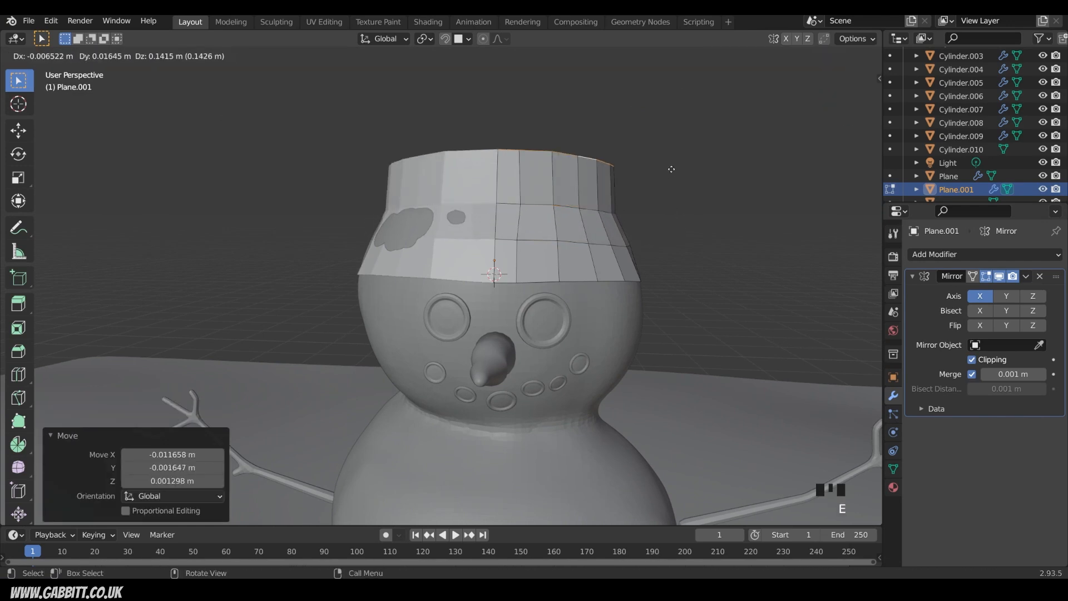
left_click(684, 169)
key("s")
left_click(679, 176)
key("g")
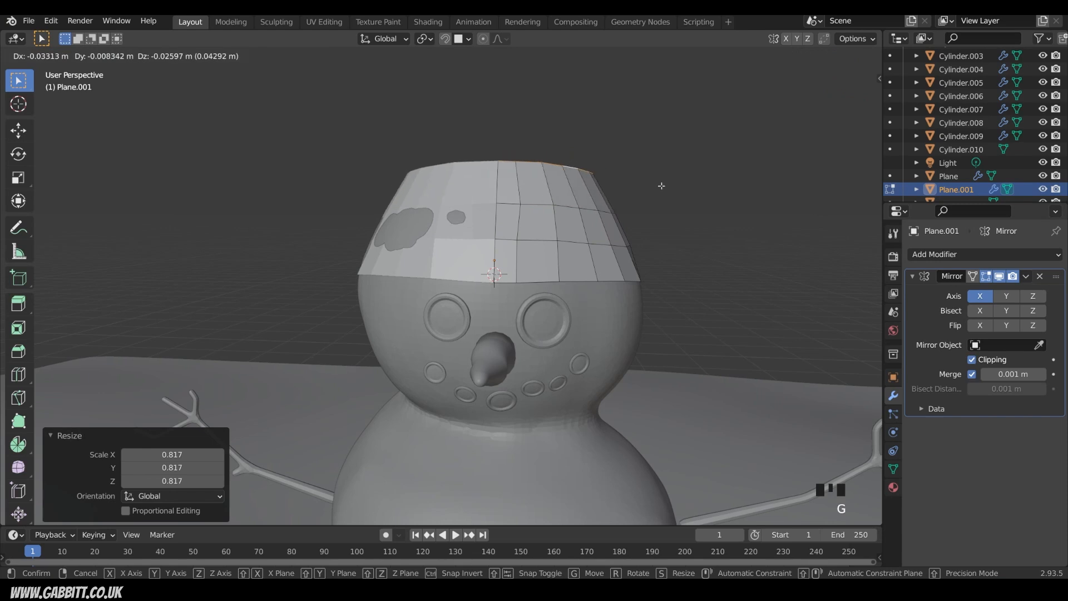
left_click(657, 174)
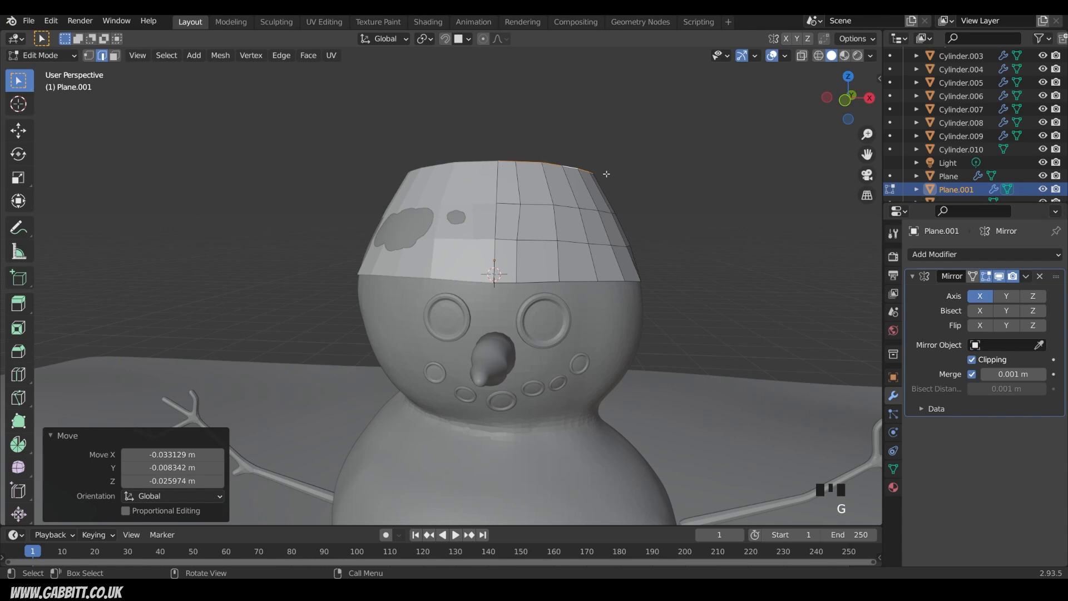
Extrude a third ring above the hat's upper edge, then scale it inward and reposition it.
key("e")
left_click(598, 135)
key("s")
left_click(603, 146)
key("g")
left_click(596, 152)
Extrude another ring to close in over the head, scaling and moving it to taper the crown.
middle_click_drag(593, 161, 581, 251)
key("e")
left_click(600, 215)
key("s")
left_click(576, 215)
key("g")
key("s")
key("g")
Select the edge loop around the crown, then rescale and reposition it to refine the taper.
left_click(537, 245, "alt")
key("s")
left_click(632, 241)
key("g")
key("Escape")
key("g")
left_click(628, 223)
Extrude the crown's opening upward into a narrower ring to start the hat's pointed top.
key("e")
left_click(585, 181)
key("s")
left_click(549, 166)
key("g")
left_click(548, 181)
Extrude one more small ring at the hat's point, scaling it down and centring it.
key("e")
left_click(533, 139)
key("s")
left_click(528, 147)
key("g")
left_click(523, 149)
Fill the small opening at the hat's tip with a face.
scroll(534, 184, "down", 3)
middle_click_drag(532, 226, 562, 236)
middle_click_drag(633, 284, 625, 433, "shift")
scroll(539, 298, "up", 3)
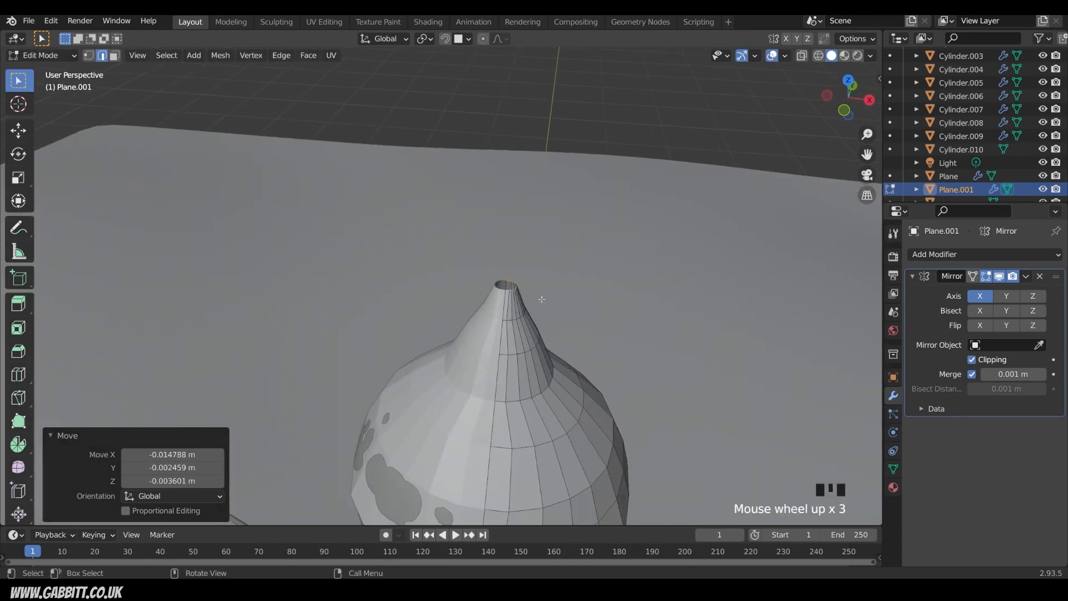
key("f")
middle_click_drag(542, 299, 549, 296)
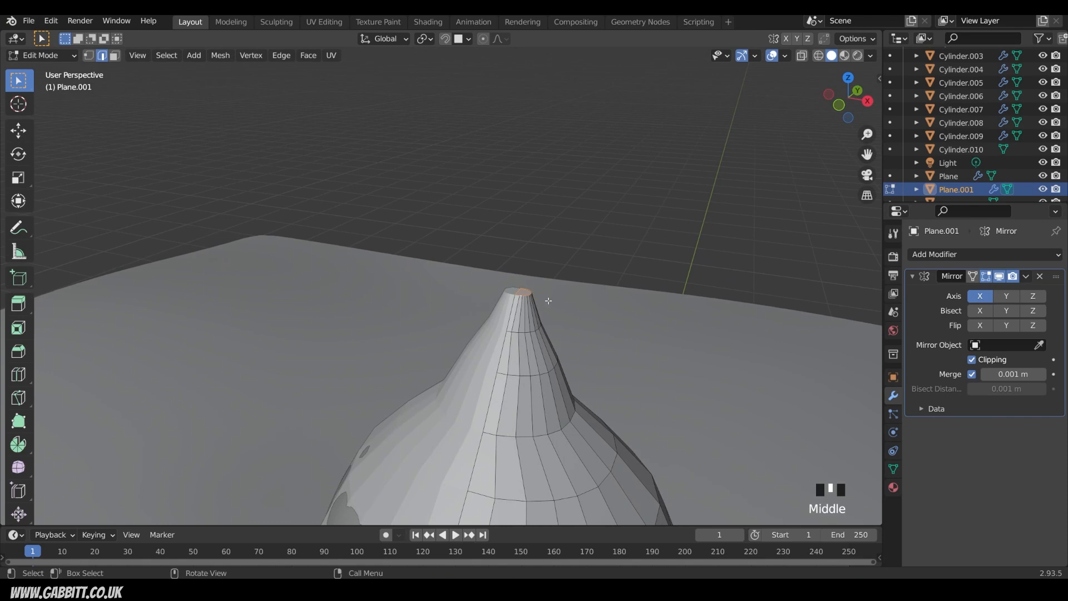
scroll(522, 287, "down", 3)
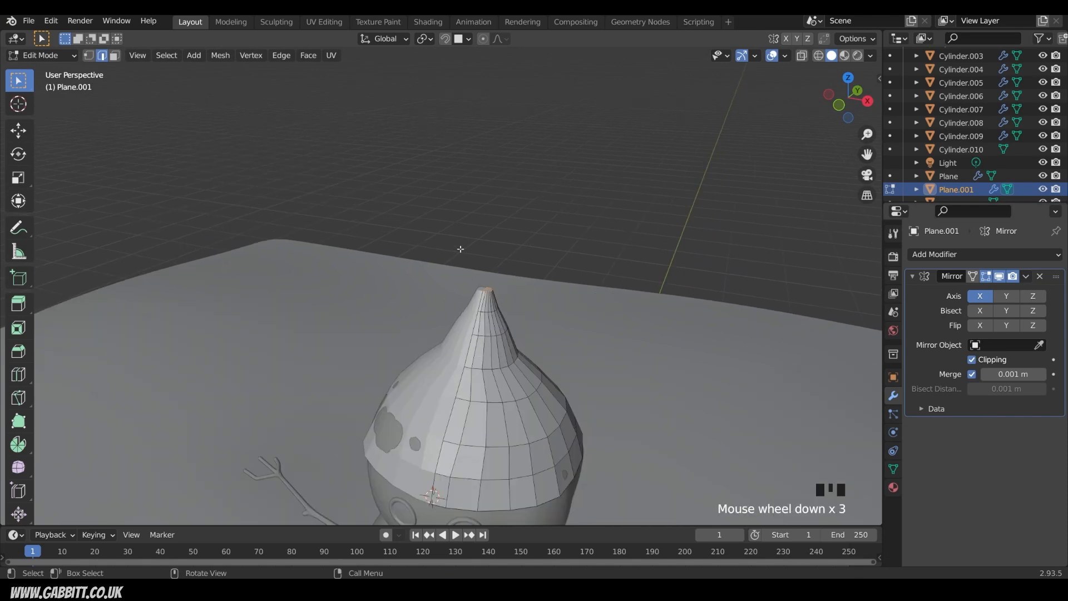
Return to Object Mode and apply the Mirror modifier on the hat.
key("Tab")
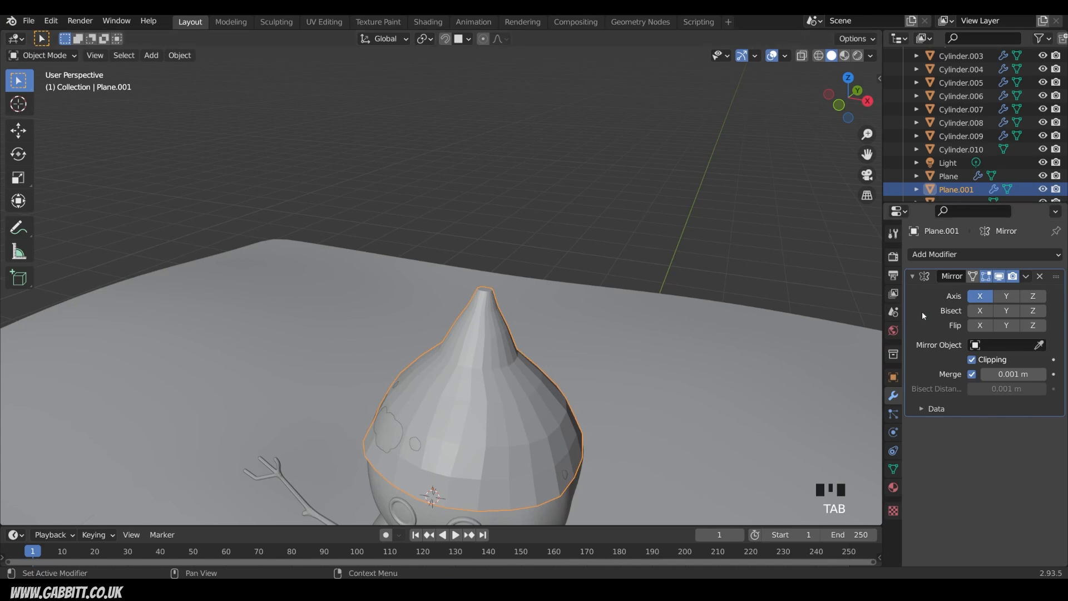
key("ctrl+a")
mouse_move(554, 299)
middle_mouse_down()
mouse_move(562, 283)
mouse_move(560, 298)
middle_mouse_up()
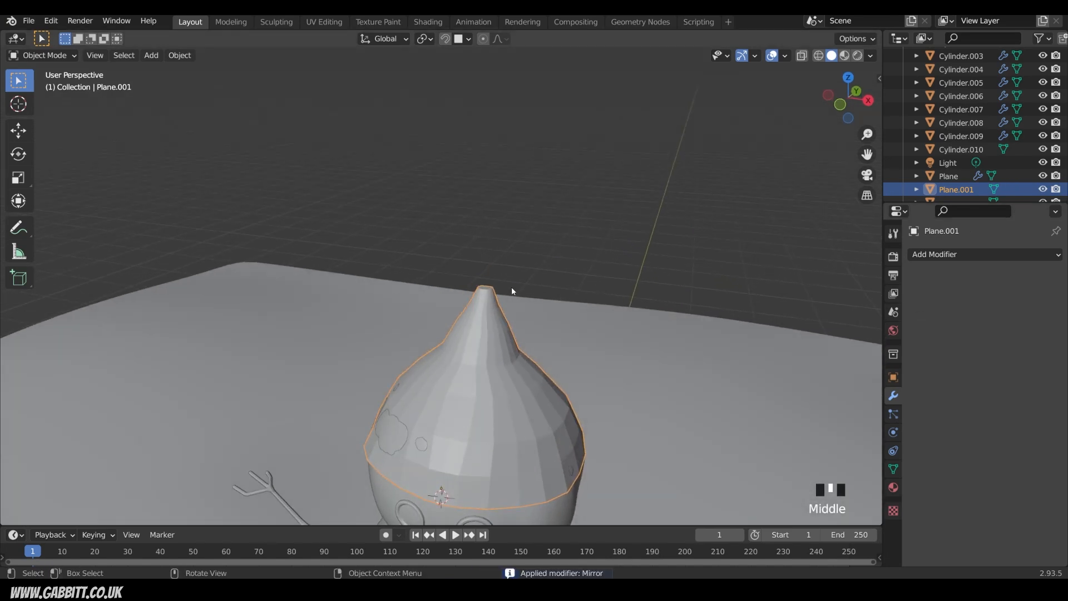
With proportional editing at a size of about 0.51, move and rotate the hat's tip sideways.
key("Tab")
middle_click_drag(508, 266, 508, 265)
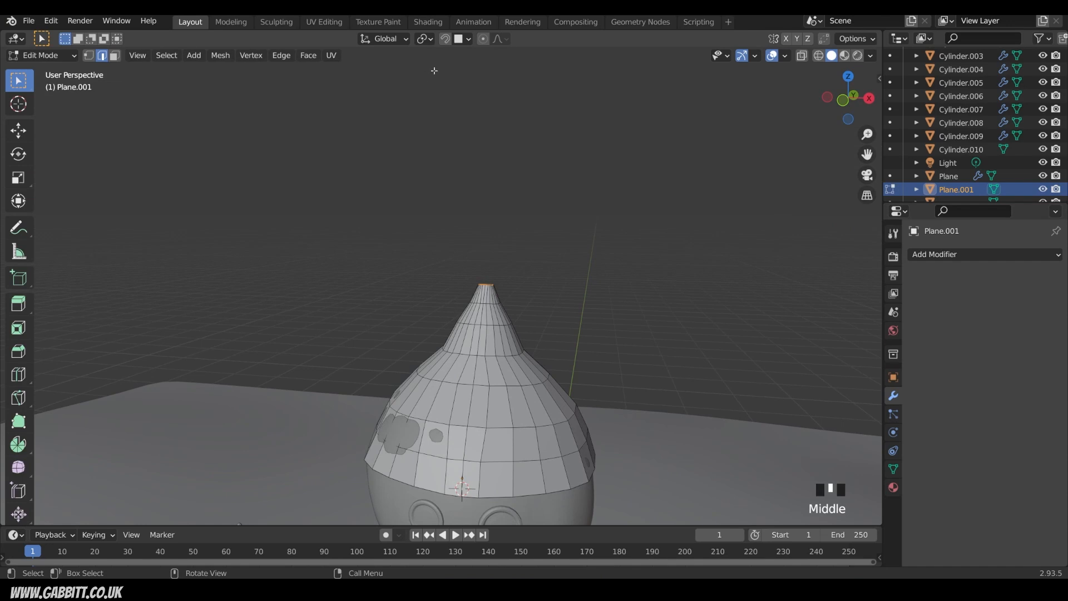
scroll(520, 299, "down", 3)
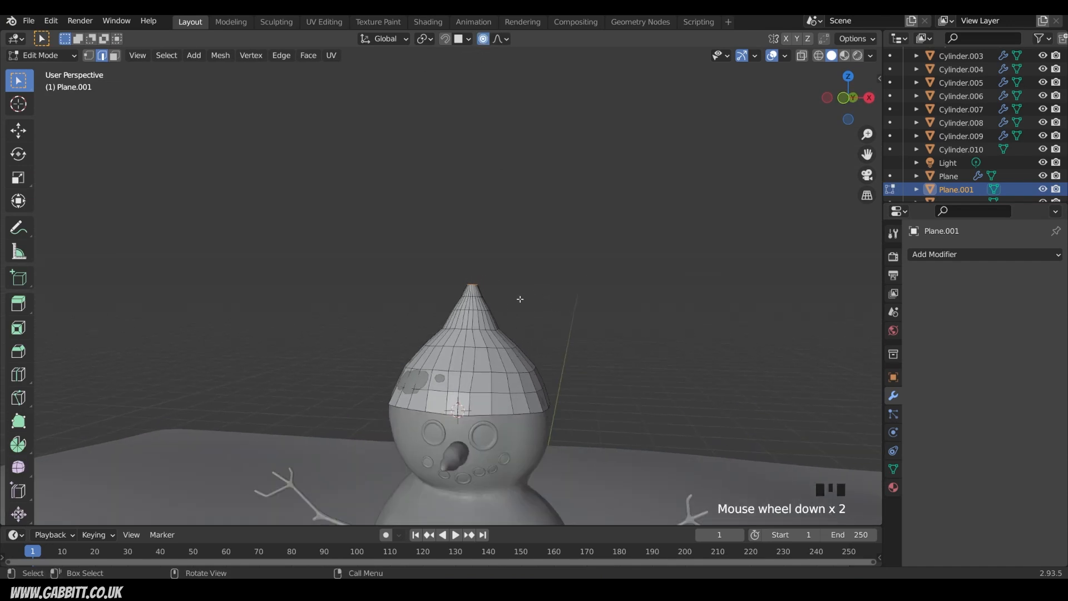
key("g")
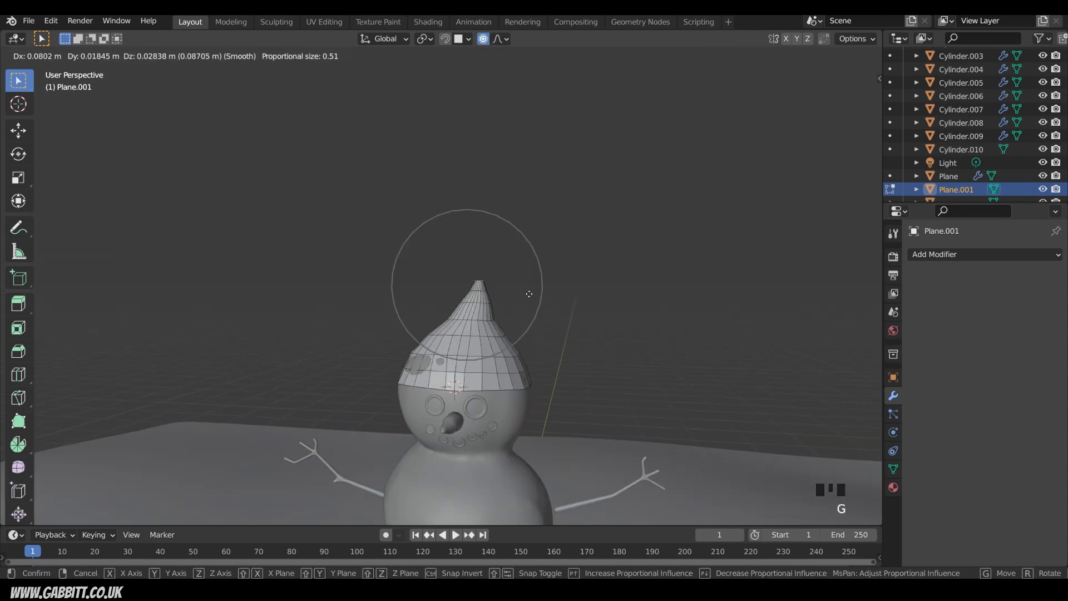
left_click(532, 293)
key("r")
left_click(565, 338)
key("g")
left_click(618, 348)
Bend the hat's tip further over to the side, including a 21.2° rotation and a move of about 0.17 m in X.
key("r")
left_click(582, 444)
key("g")
left_click(585, 444)
key("r")
left_click(649, 448)
key("g")
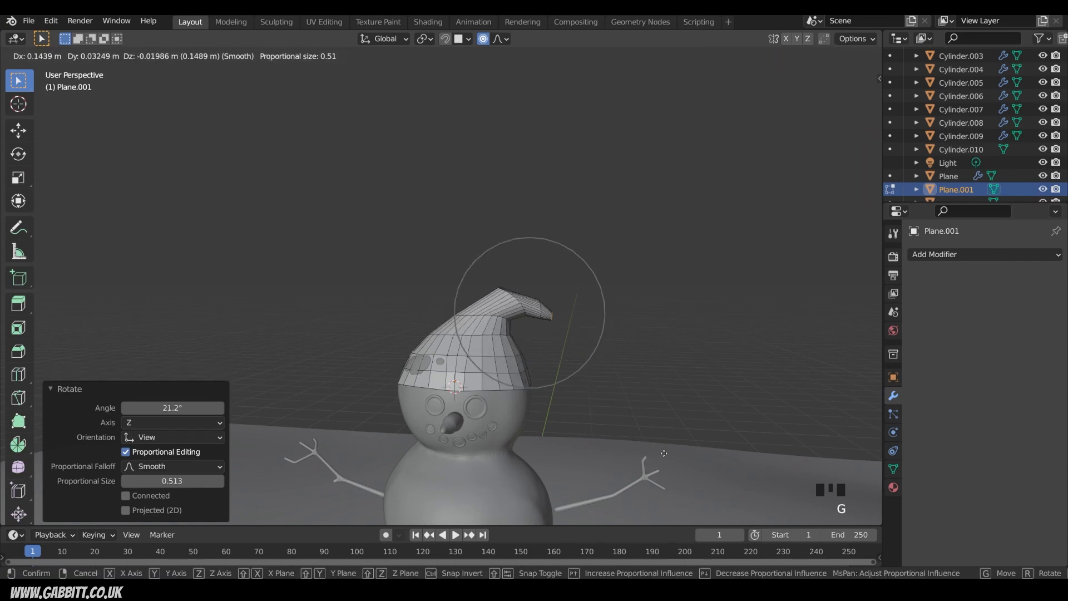
left_click(667, 462)
Select the edge loop at the hat's bend and scale it to about 0.8 with proportional size 0.16.
middle_click_drag(604, 398, 601, 371)
scroll(573, 353, "up", 3)
middle_click_drag(585, 325, 568, 298, "shift")
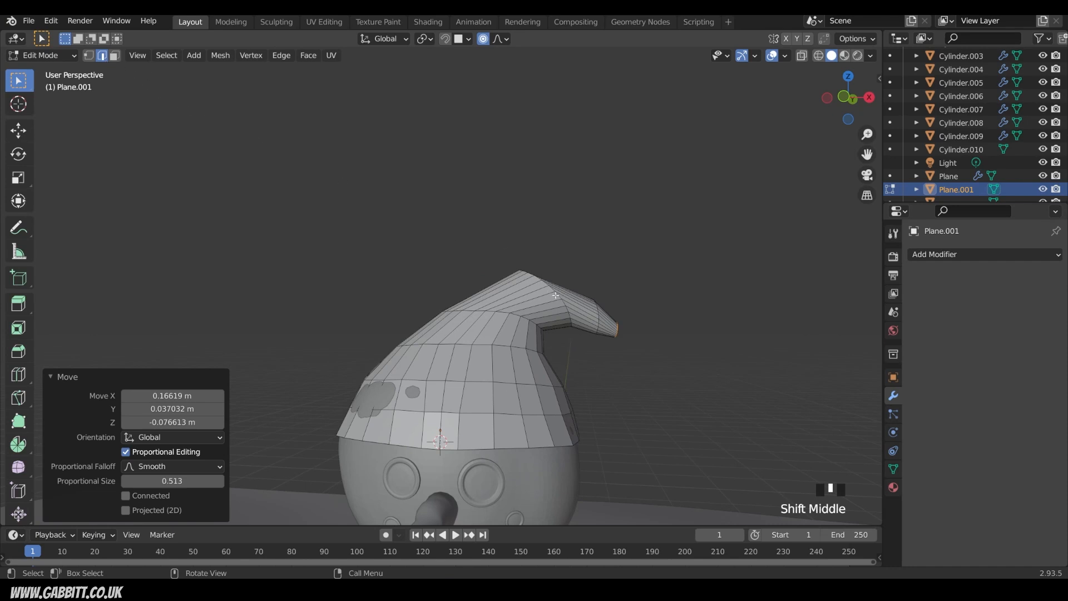
left_click(615, 303, "alt")
key("s")
scroll(729, 299, "up", 12)
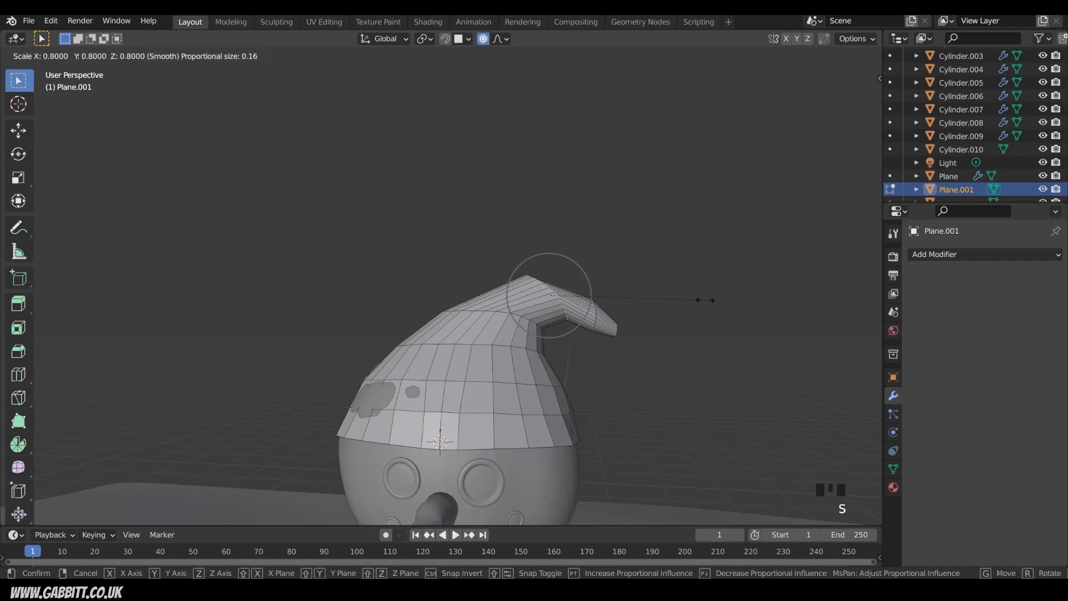
left_click(677, 304)
Lower the bend's edge loop, rotate it 19.3° and scale it down further.
key("g")
left_click(677, 312)
key("g")
key("s")
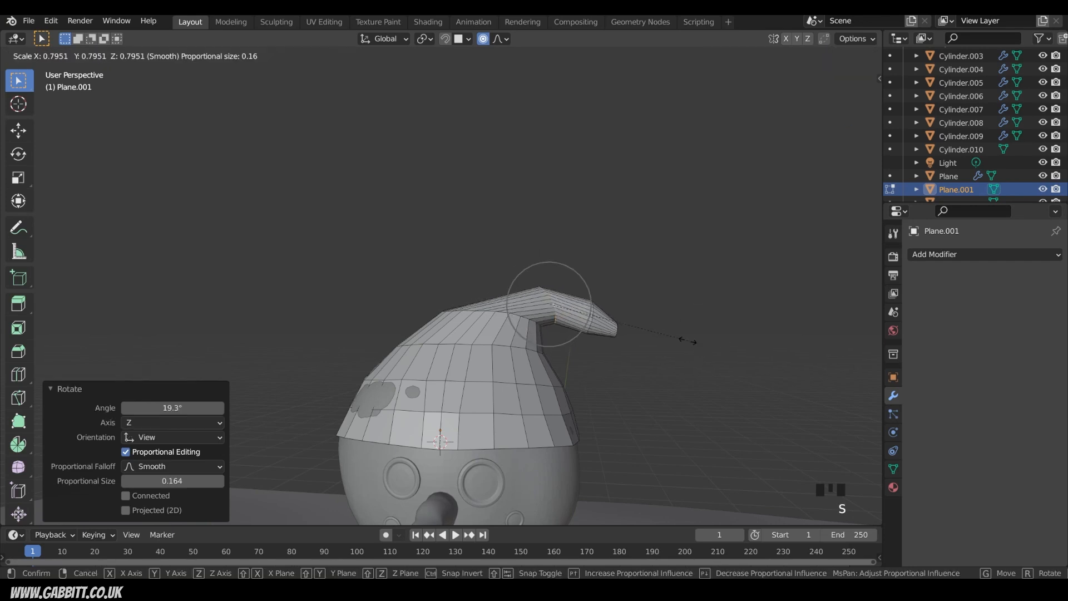
left_click(637, 289)
Bevel the bend's edge loop, then move and rescale the resulting loops to smooth the curve.
key("ctrl+b")
left_click(627, 305)
middle_click_drag(627, 305, 598, 323)
key("g")
left_click(583, 314)
left_click(592, 318, "alt")
key("s")
left_click(635, 325)
Select the hat's end section and scale, move and rotate it to shape the drooping tip.
key("3")
left_click_drag(593, 355, 650, 323)
left_click(607, 333)
key("s")
left_click(656, 335)
key("g")
left_click(650, 343)
key("r")
left_click(624, 354)
Try edge-sliding the loop on the hat's drooping part, and undo the slide.
middle_click_drag(621, 351, 584, 321)
left_click(585, 321, "alt")
key("g")
key("g")
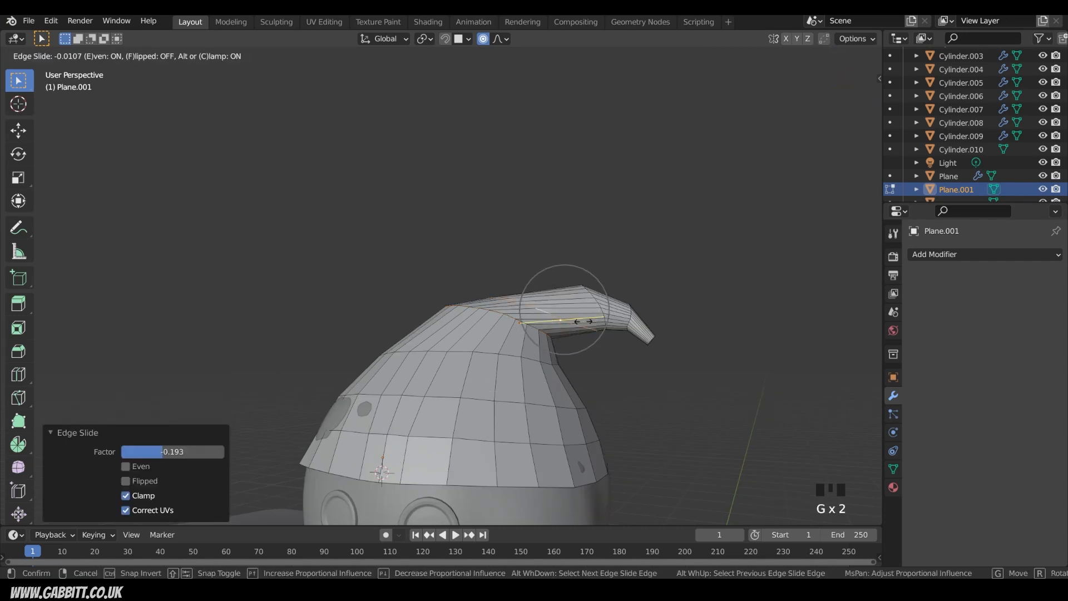
key("Escape")
key("ctrl+z")
key("ctrl+z")
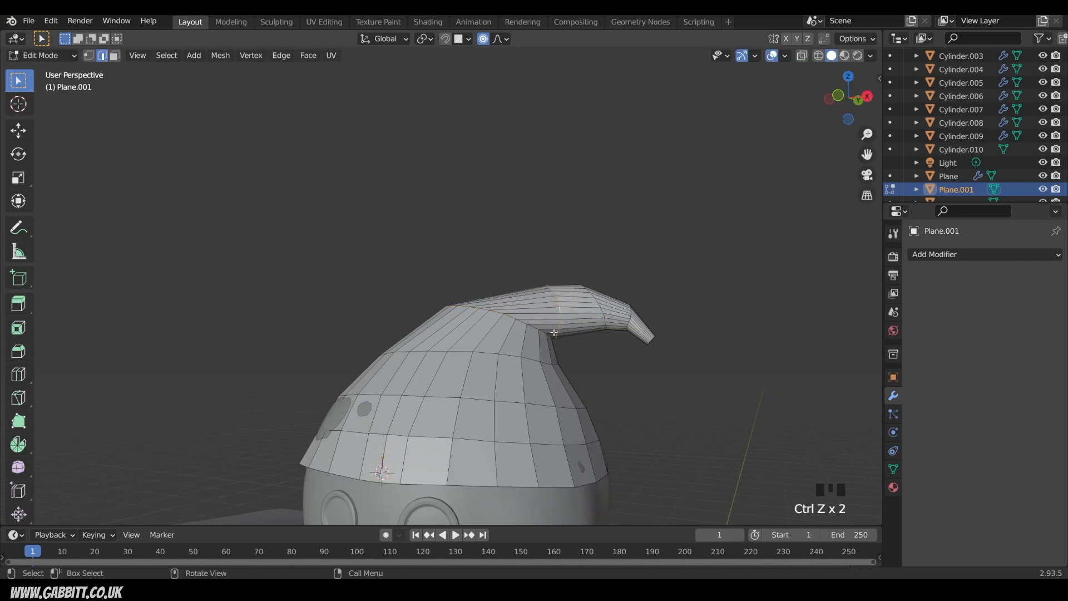
Edge-slide the selected loop along the hat's drooping part towards the tip, with Even off, and rotate it.
key("g")
key("g")
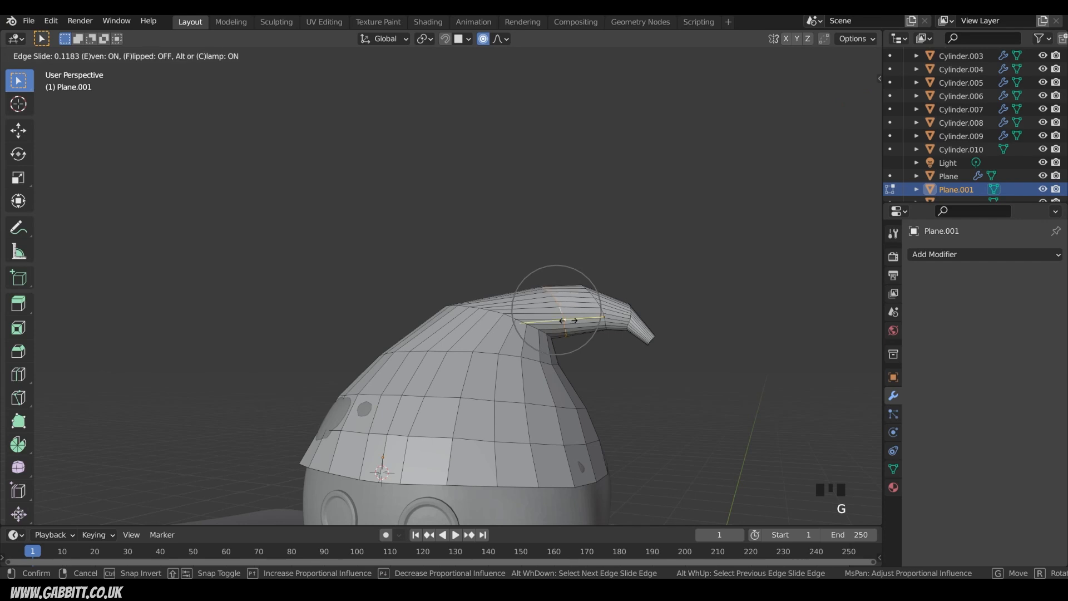
key("e")
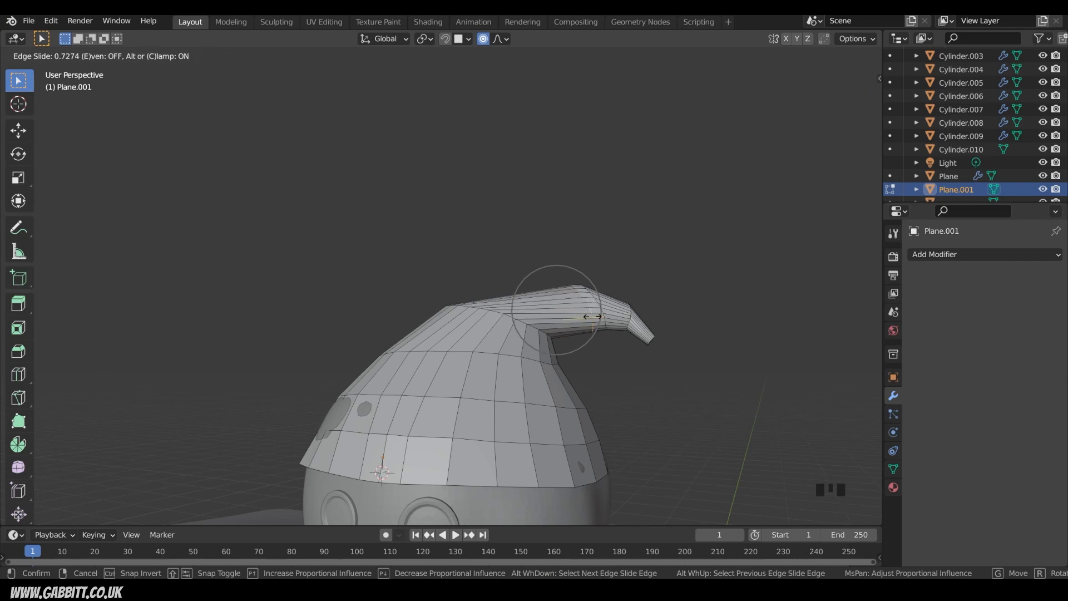
key("e")
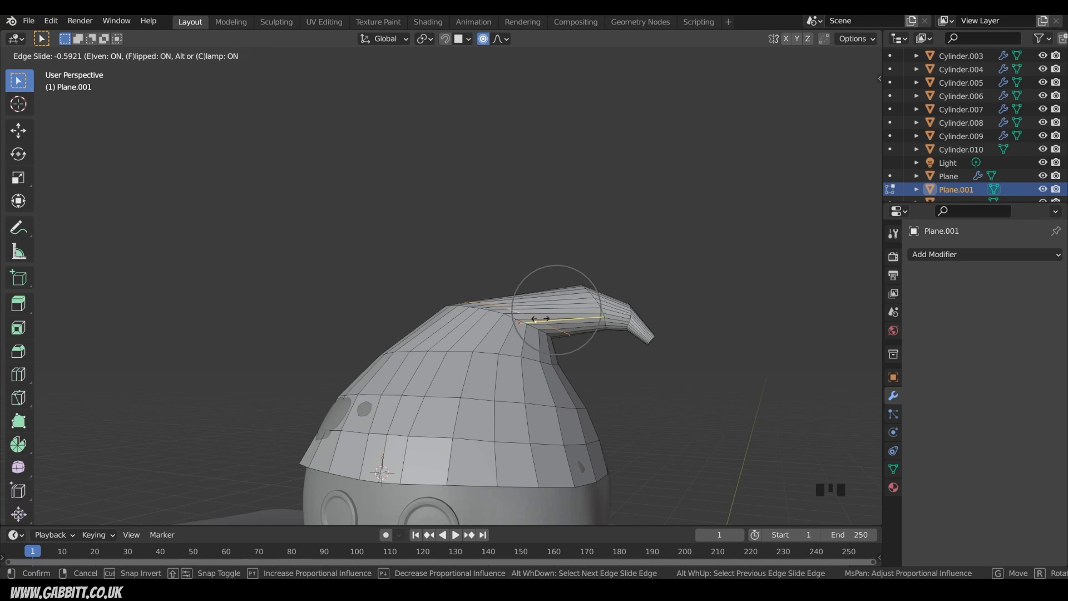
key("e")
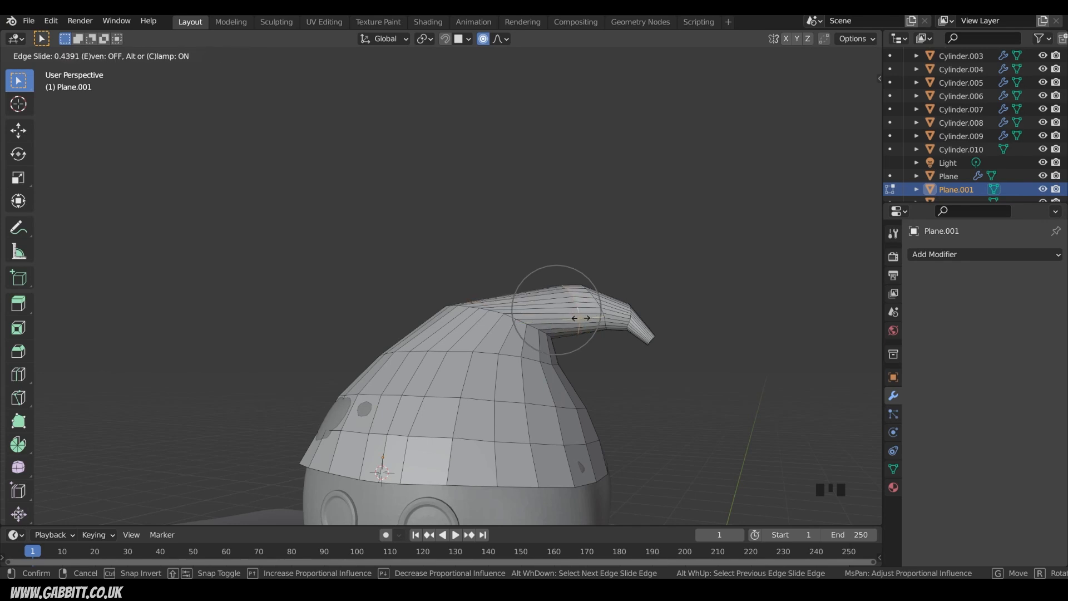
left_click(584, 321)
key("r")
left_click(655, 322)
Bevel the edge loop at the base of the drooping part with a width of about 1.09 m.
left_click(513, 315, "alt")
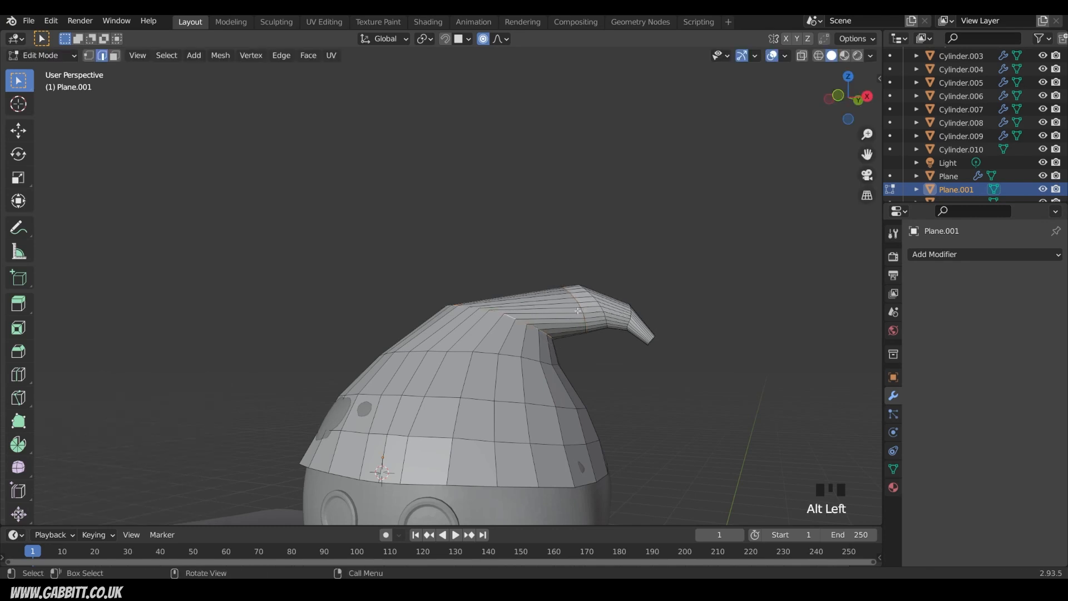
key("ctrl+b")
left_click(598, 310)
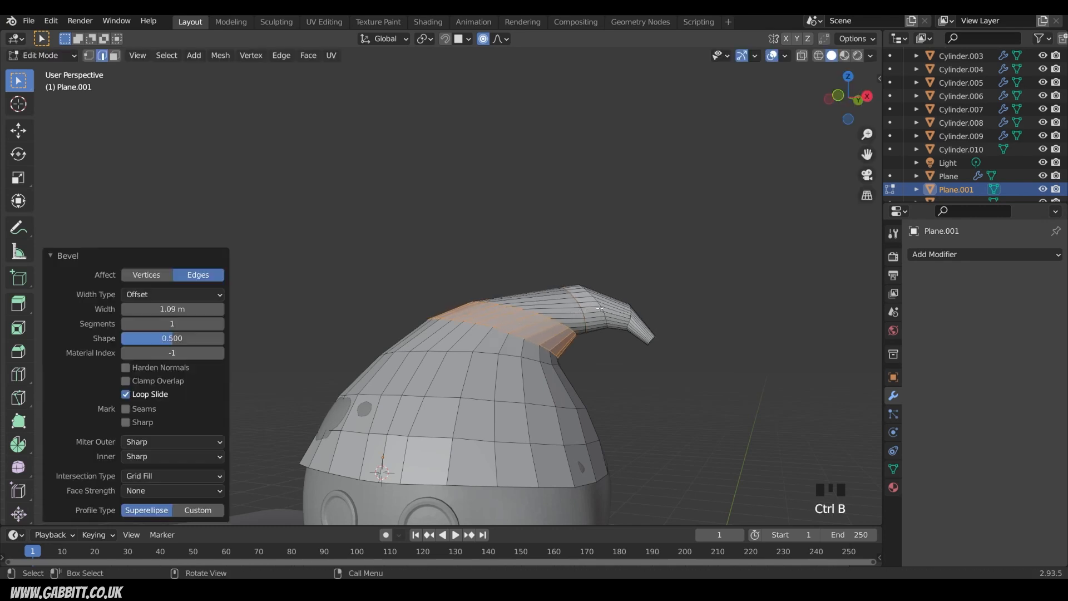
Extrude the hat's two lowest face loops and scale them outward about 1.15 with Z locked to form a brim.
scroll(612, 328, "down", 4)
middle_click_drag(613, 328, 626, 340)
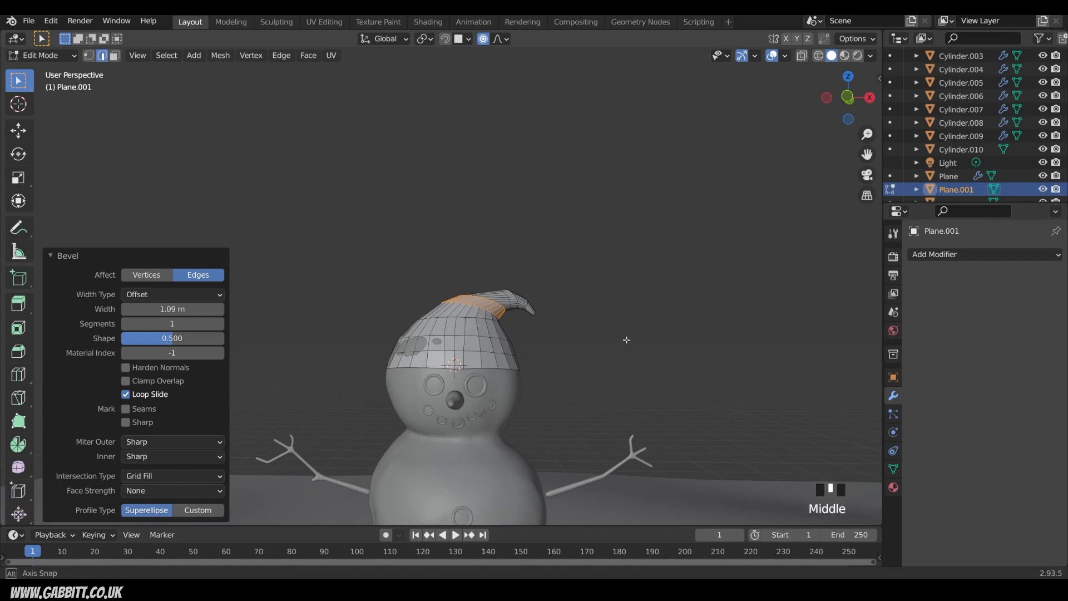
key("3")
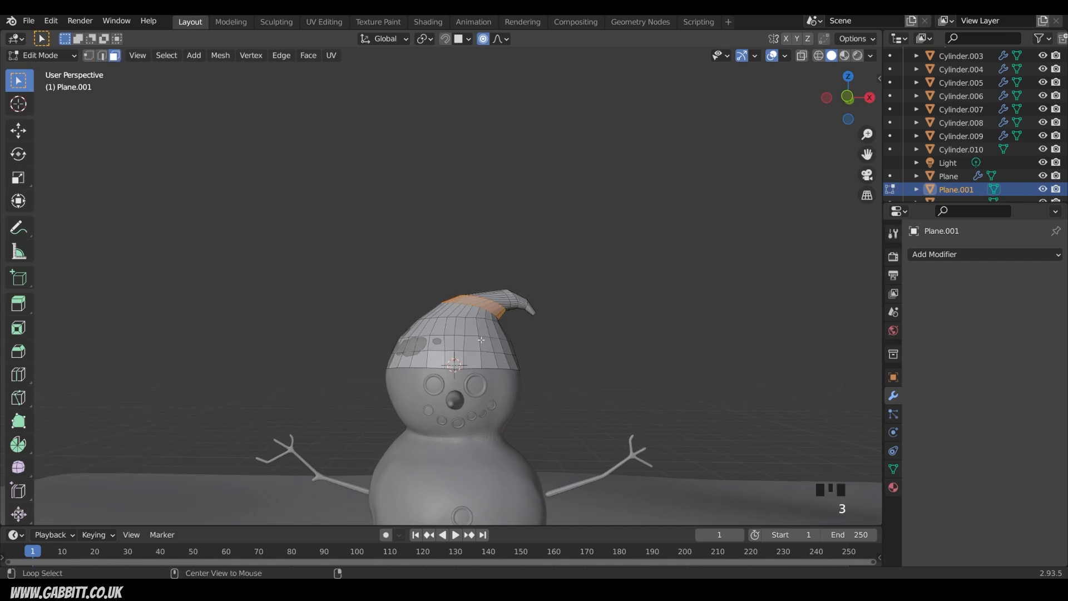
left_click(483, 349, "alt")
left_click(479, 359, "alt+shift")
key("e")
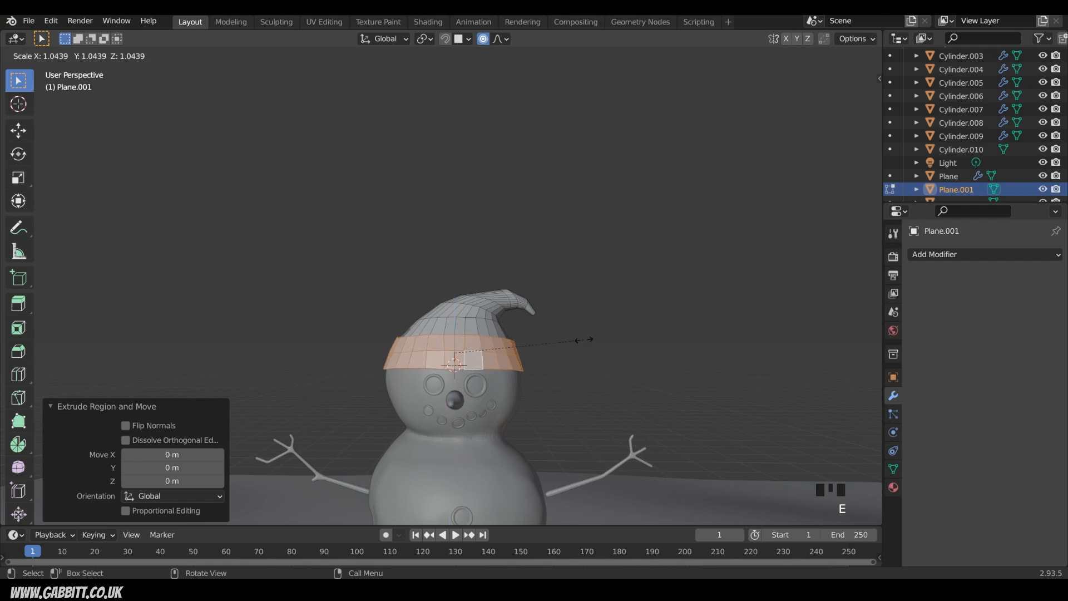
key("shift+z")
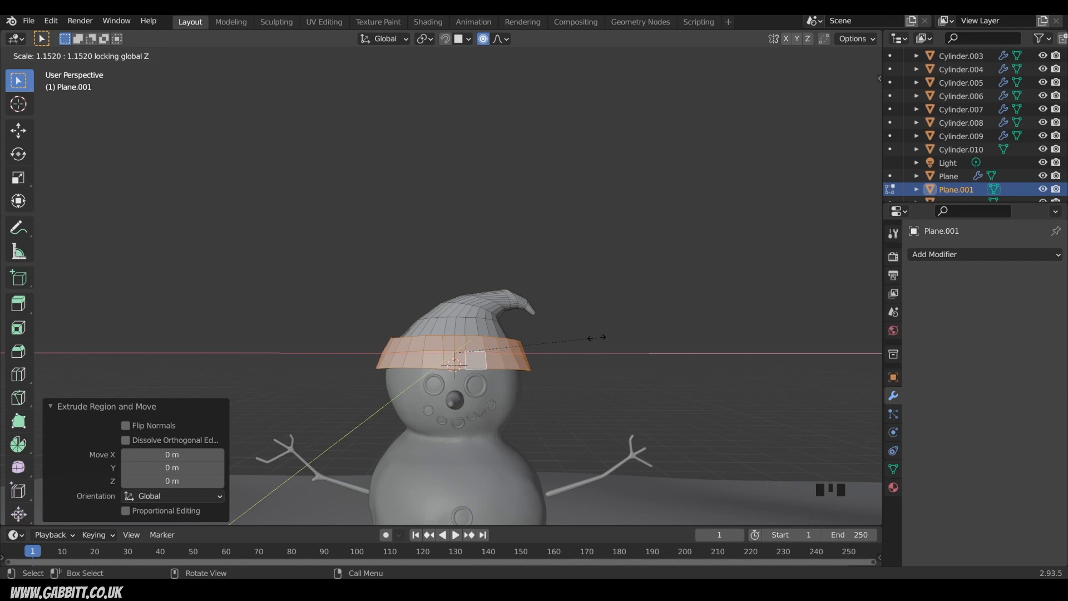
left_click(597, 337)
Select the edge loop along the brim's upper edge, move it and slide it into place.
middle_click_drag(567, 352, 582, 315)
key("2")
left_click(508, 337, "alt")
key("g")
left_click(515, 337)
middle_click_drag(515, 337, 581, 338)
key("g")
key("g")
left_click(518, 337)
Edge-slide two more loops on the brim to refine its rolled shape.
left_click(462, 347, "alt")
key("g")
key("g")
left_click(489, 344)
scroll(488, 361, "up", 2)
left_click(486, 364, "alt")
key("g")
key("g")
left_click(489, 365)
Move parts of the brim and hat with proportional editing to make the outline less regular.
scroll(483, 325, "down", 2)
key("g")
left_click(485, 336)
key("g")
left_click(468, 325)
key("g")
left_click(566, 341)
key("g")
left_click(437, 296)
key("g")
left_click(424, 312)
key("g")
left_click(426, 344)
Move individual faces and edges around the brim with proportional editing to give it an uneven fabric look.
middle_click_drag(427, 343, 534, 345)
key("3")
left_click(411, 345)
key("g")
left_click(408, 349)
middle_click_drag(408, 348, 537, 342)
left_click(412, 340)
key("g")
left_click(417, 336)
key("g")
left_click(426, 330)
key("g")
left_click(432, 323)
key("2")
key("g")
left_click(489, 342)
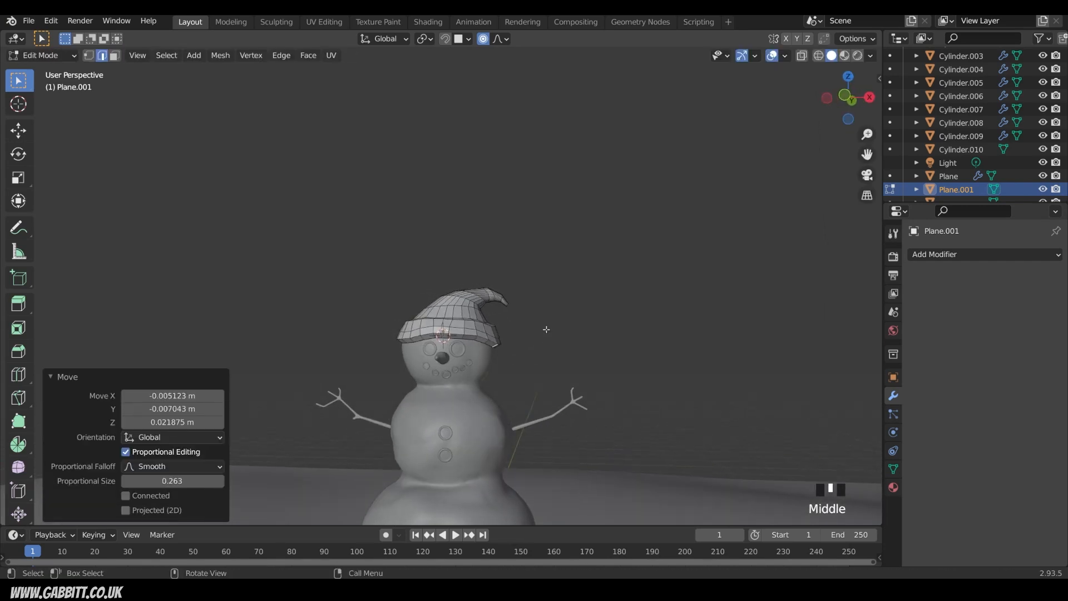
Place the 3D cursor at the hat's tip, add an ico sphere there and scale it down as a pompom.
key("Tab")
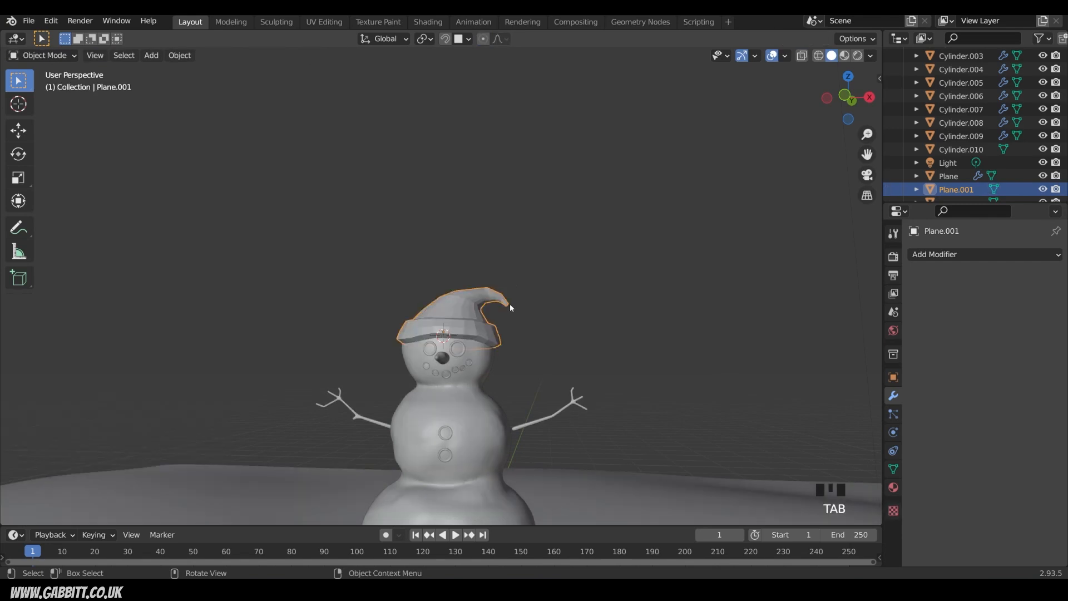
middle_click_drag(511, 307, 573, 314)
scroll(575, 315, "up", 4)
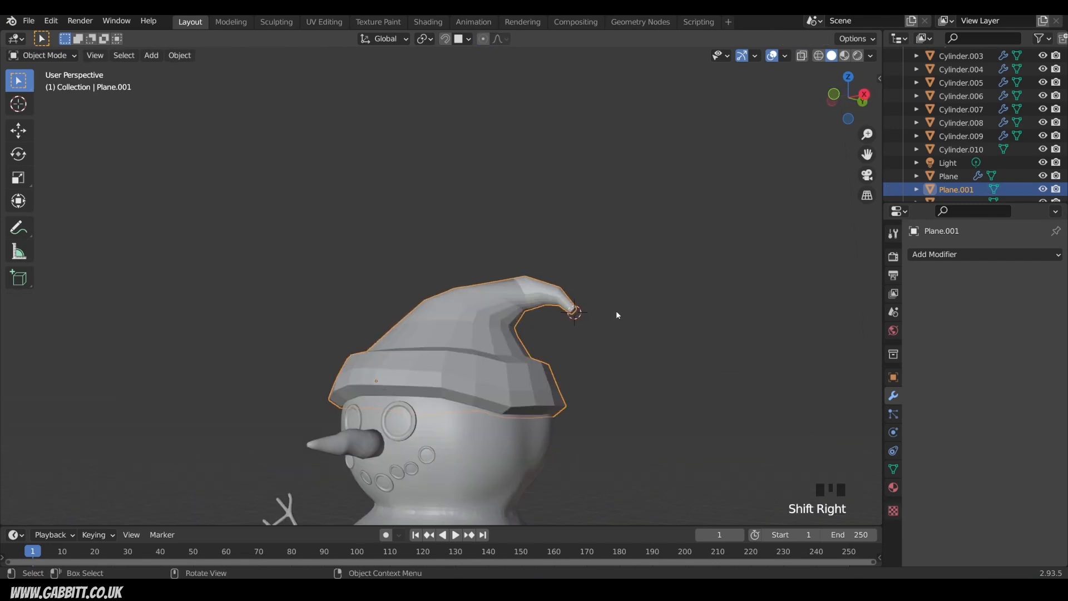
key("shift+a")
mouse_move(632, 312)
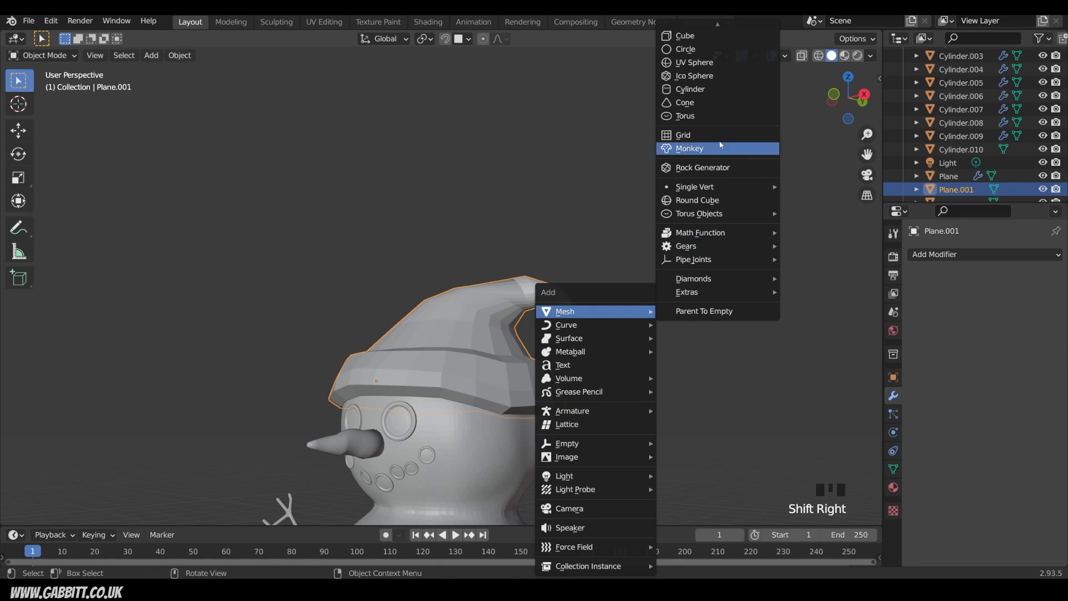
left_click(710, 76)
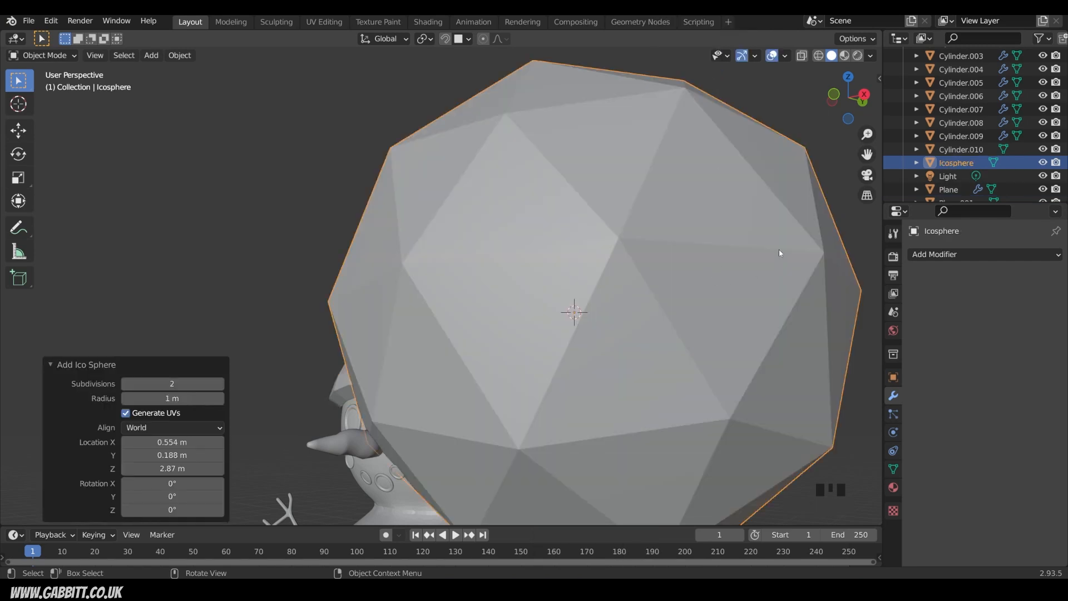
key("s")
left_click(598, 378)
Scale the pompom up by 1.172 and move it so it hangs just below the hat's tip.
middle_click_drag(598, 379, 617, 334)
key("g")
left_click(630, 343)
key("s")
left_click(619, 368)
scroll(620, 365, "down", 5)
middle_click_drag(620, 365, 654, 370)
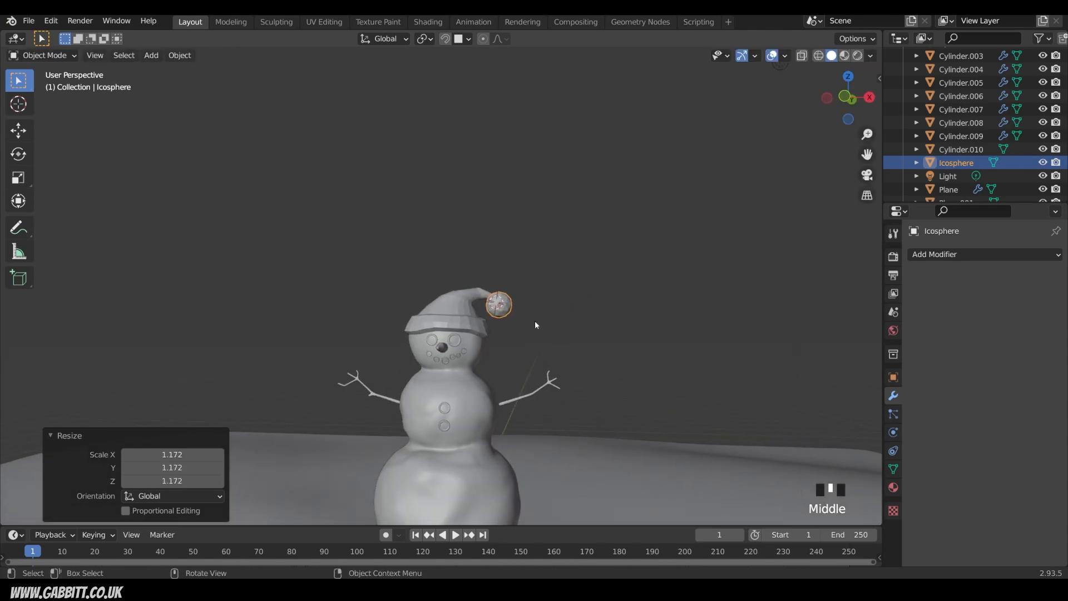
scroll(528, 323, "up", 3)
key("g")
left_click(573, 338)
key("g")
middle_click_drag(575, 341, 640, 329)
left_click(558, 336)
Edit the hat with X-ray on and move its tip end to meet the pompom.
left_click(501, 301)
key("Tab")
middle_click_drag(580, 296, 579, 303)
key("alt+z")
left_click_drag(555, 305, 535, 322)
key("g")
left_click(590, 328)
Select the stray face on the hat's brim and delete it.
key("Tab")
middle_click_drag(599, 330, 497, 370)
scroll(510, 346, "up", 4)
key("Tab")
left_click(496, 369)
middle_click_drag(511, 417, 559, 415)
key("x")
left_click(623, 419)
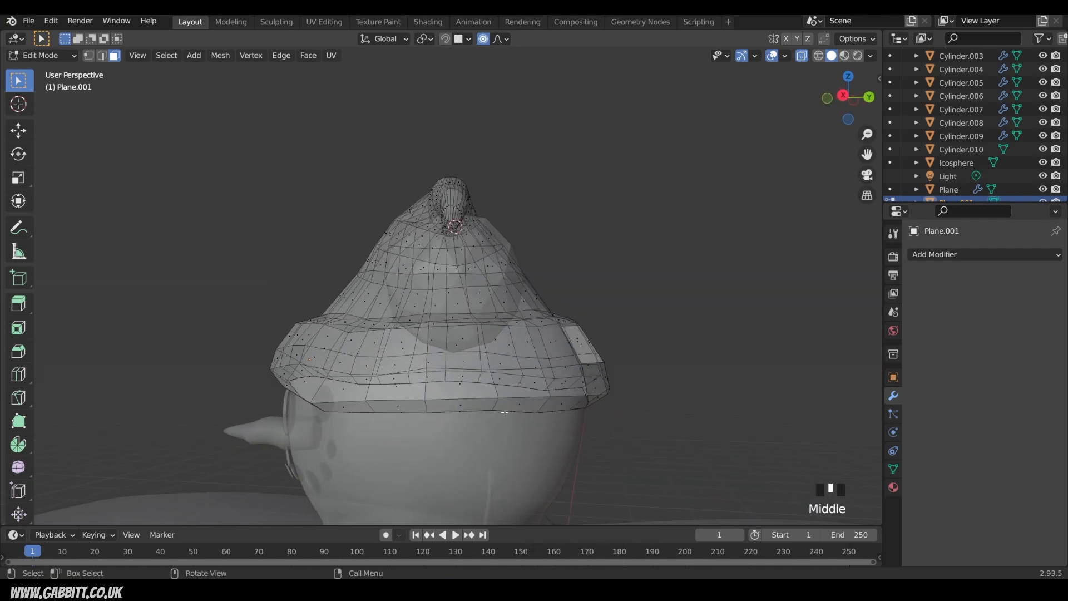
Select all of the hat's vertices and merge them by distance at 0.0001 m.
middle_click_drag(403, 419, 428, 414)
middle_click_drag(356, 371, 438, 399)
middle_click_drag(498, 416, 536, 422)
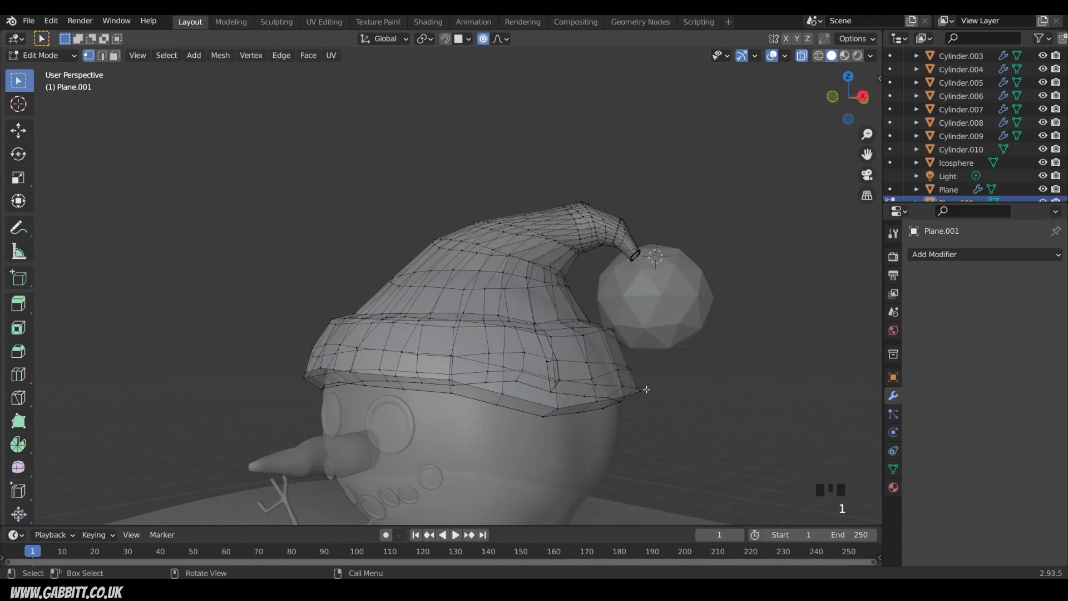
key("a")
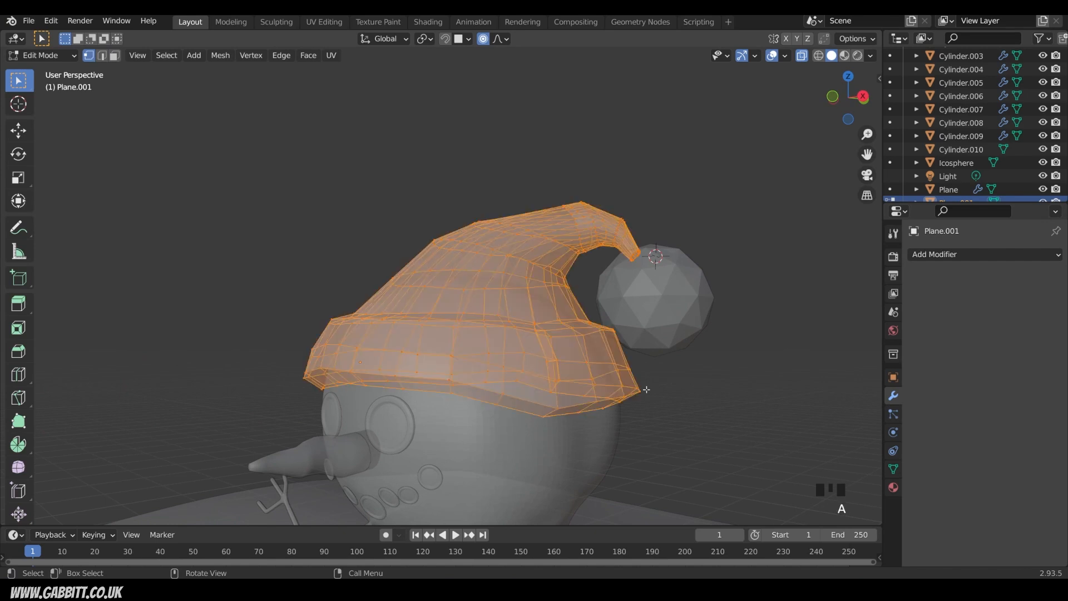
key("m")
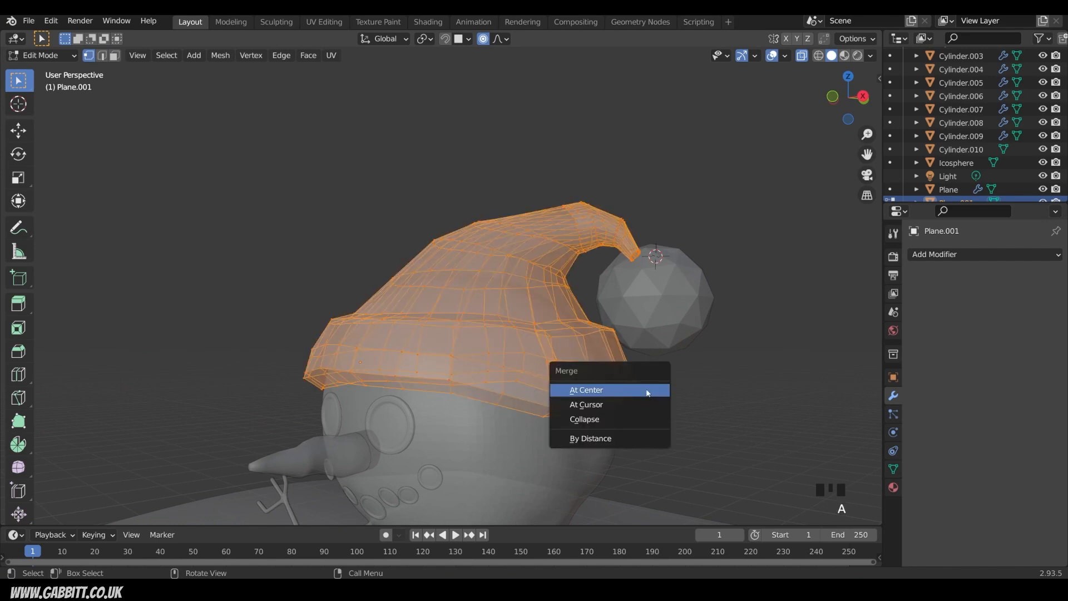
left_click(613, 436)
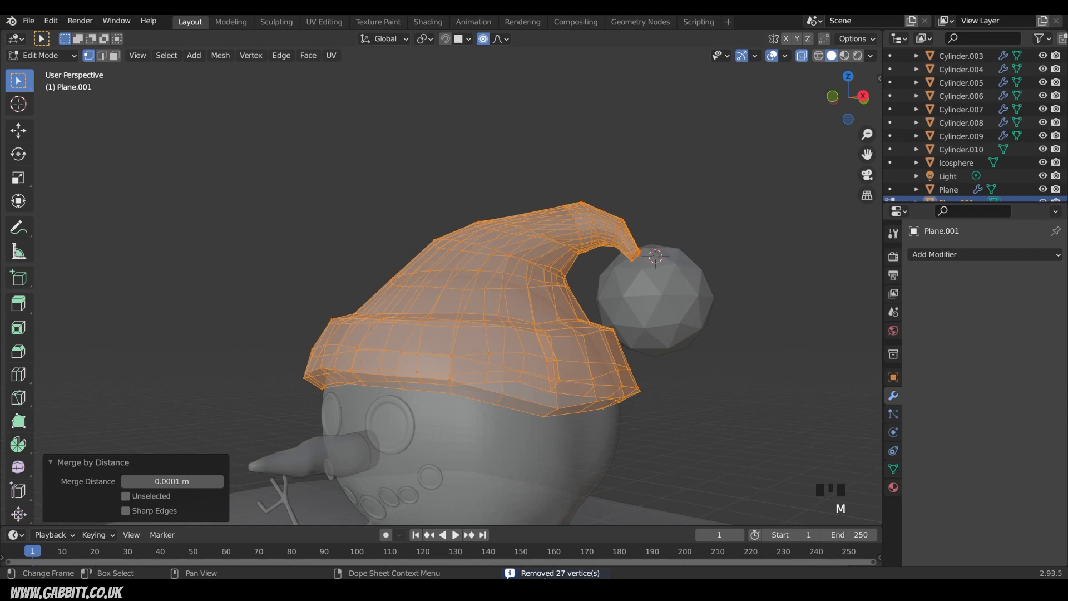
Select the unwanted faces on the brim at the back of the hat and delete them.
key("Tab")
scroll(626, 393, "down", 2)
middle_click_drag(619, 392, 584, 349)
scroll(551, 400, "down", 1)
scroll(550, 400, "up", 4)
key("Tab")
key("3")
left_click(569, 371)
left_click(585, 350)
left_click(599, 398, "shift")
middle_click_drag(599, 398, 512, 392)
left_click(552, 356, "shift")
key("x")
left_click(598, 386)
key("2")
left_click(437, 452, "shift")
key("g")
key("g")
right_click(461, 433)
Select the vertices along the brim's doubled vertical edge and merge them by distance, increasing the merge distance.
middle_click_drag(459, 435, 468, 438)
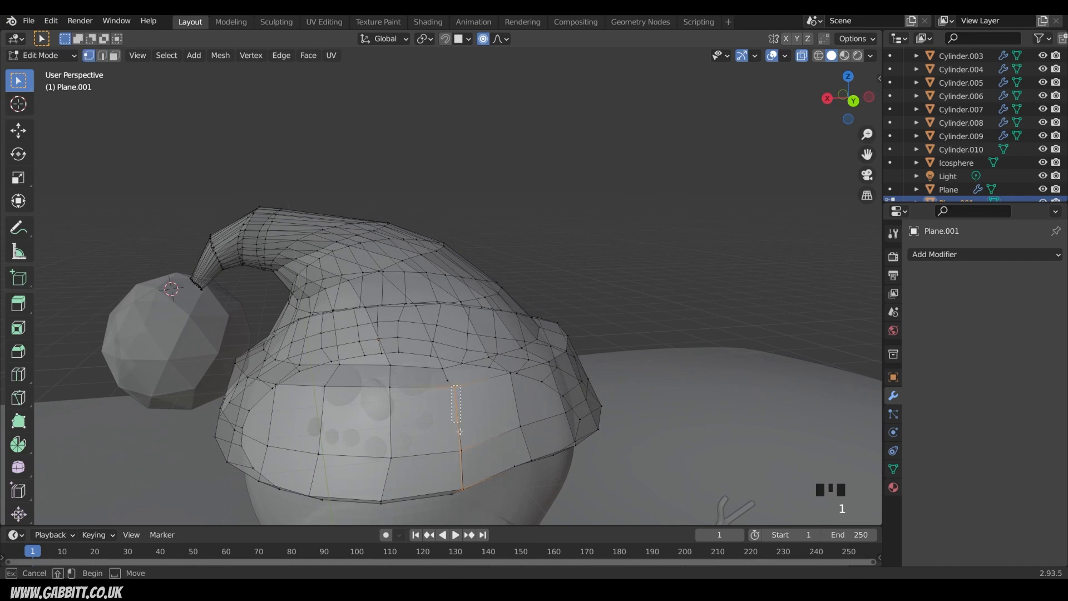
left_click_drag(471, 489, 471, 489)
middle_click_drag(471, 489, 490, 449)
key("m")
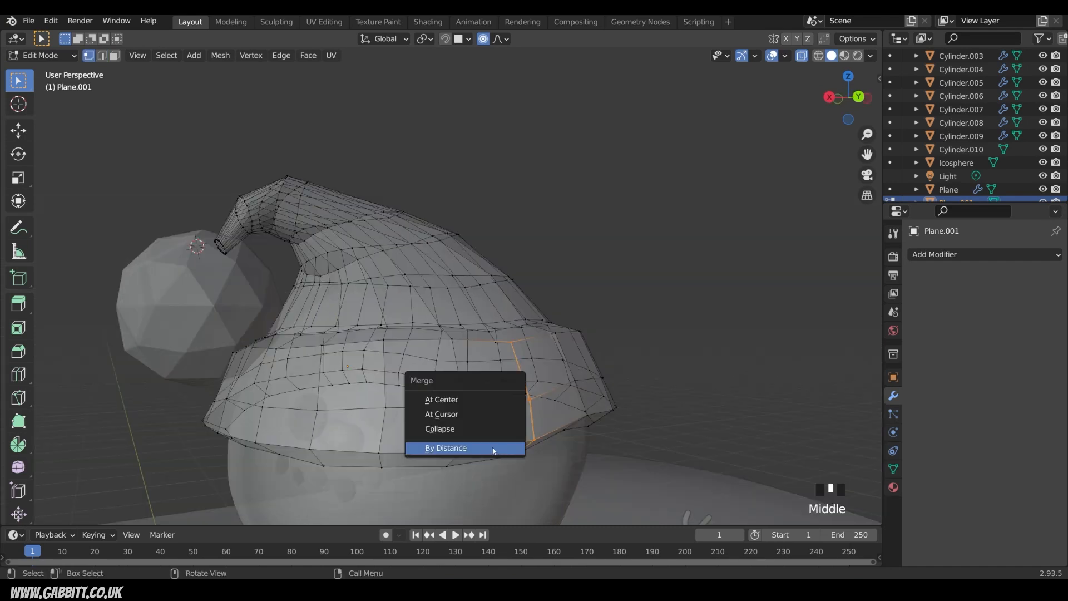
left_click(492, 448)
left_click(220, 481)
left_click(219, 481)
left_click(219, 481)
left_click(219, 481)
left_click(219, 481)
left_click(219, 481)
left_click(219, 481)
left_click(220, 480)
left_click(219, 481)
Dissolve the stray vertex on the hat's brim.
middle_click_drag(526, 392, 700, 383)
left_click(502, 383)
key("ctrl+x")
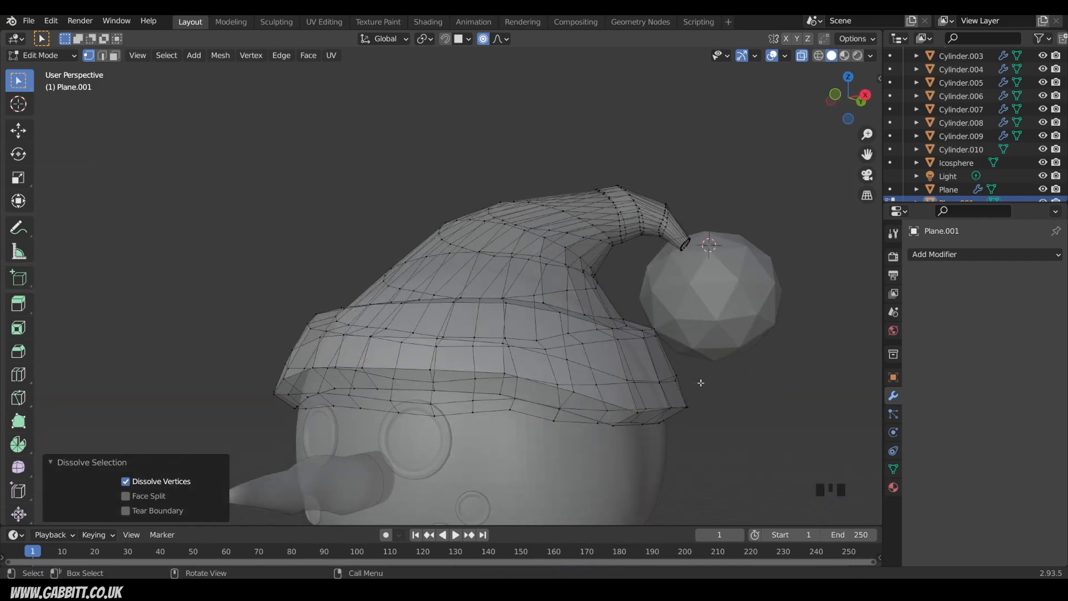
Shade the hat smooth and add a Subdivision Surface modifier to it.
scroll(640, 368, "down", 5)
key("Tab")
middle_click_drag(566, 353, 725, 367)
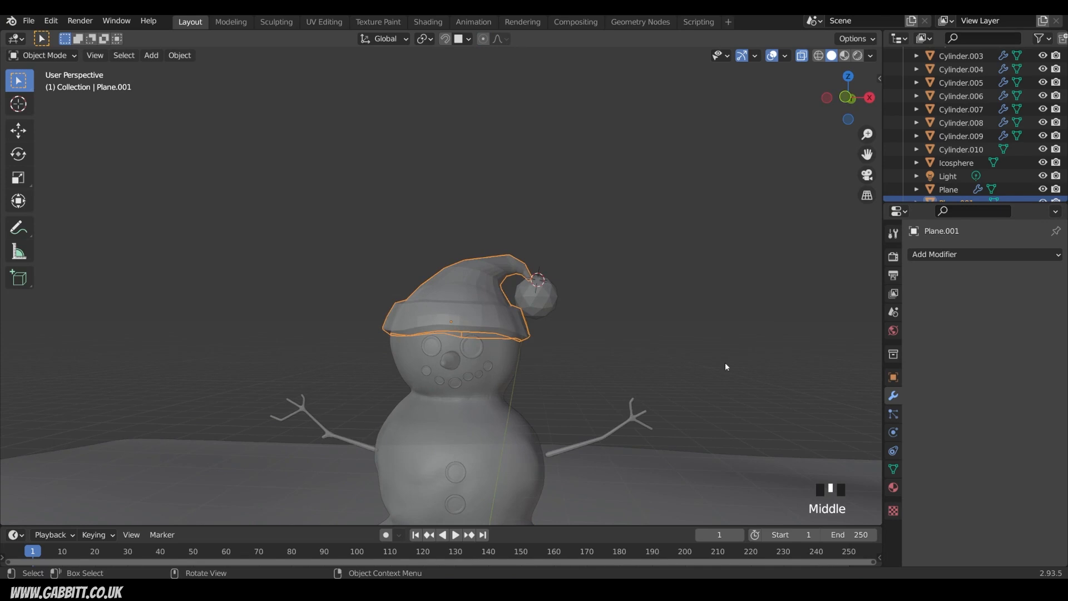
right_click(485, 282)
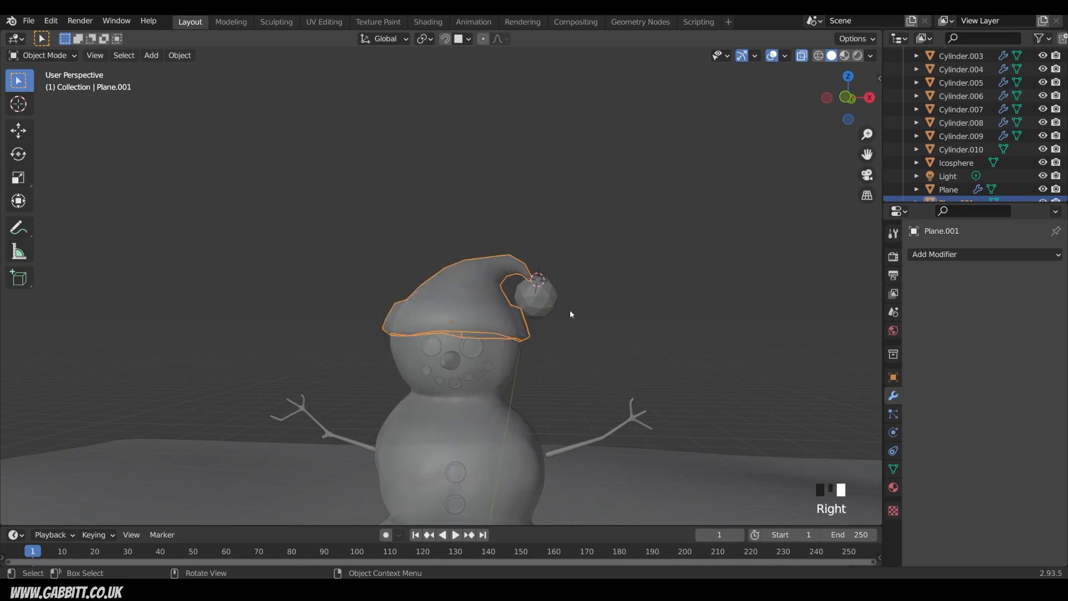
middle_click_drag(573, 317, 649, 323)
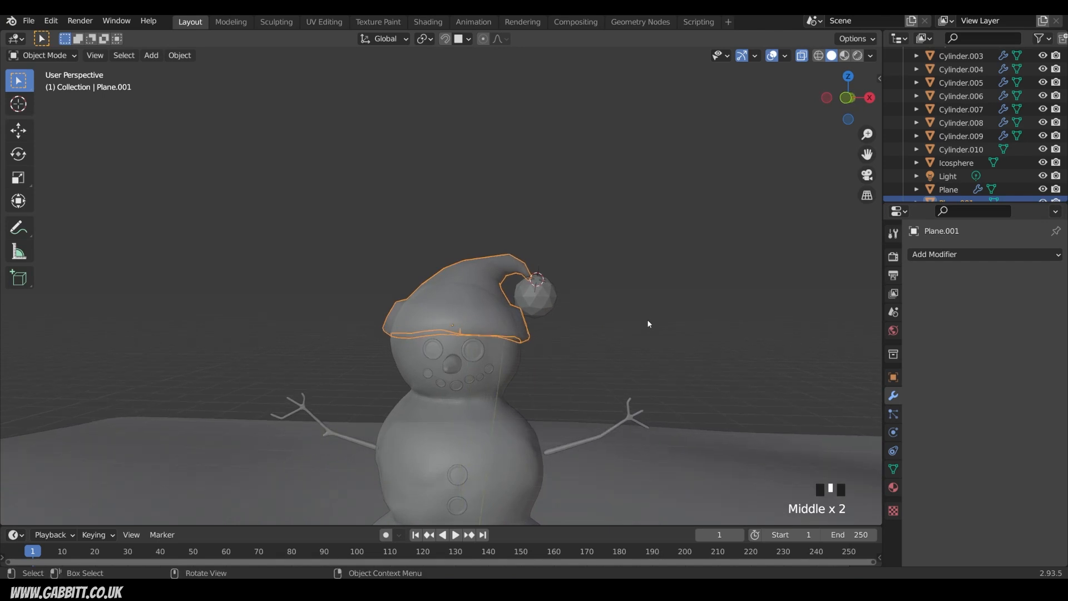
left_click(918, 255)
left_click(807, 496)
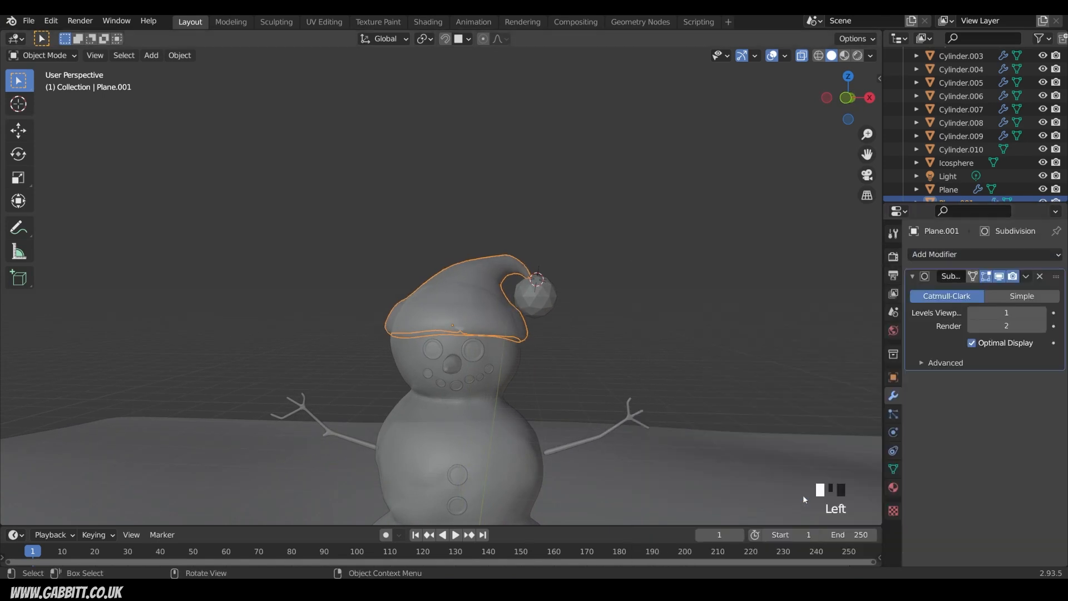
Turn off X-ray and add a loop cut around the hat just above the brim, sliding it close to the brim's seam.
middle_click_drag(592, 365, 589, 382)
scroll(499, 365, "up", 3)
key("Tab")
mouse_move(498, 365)
middle_mouse_down()
mouse_move(544, 377)
mouse_move(512, 357)
middle_mouse_up()
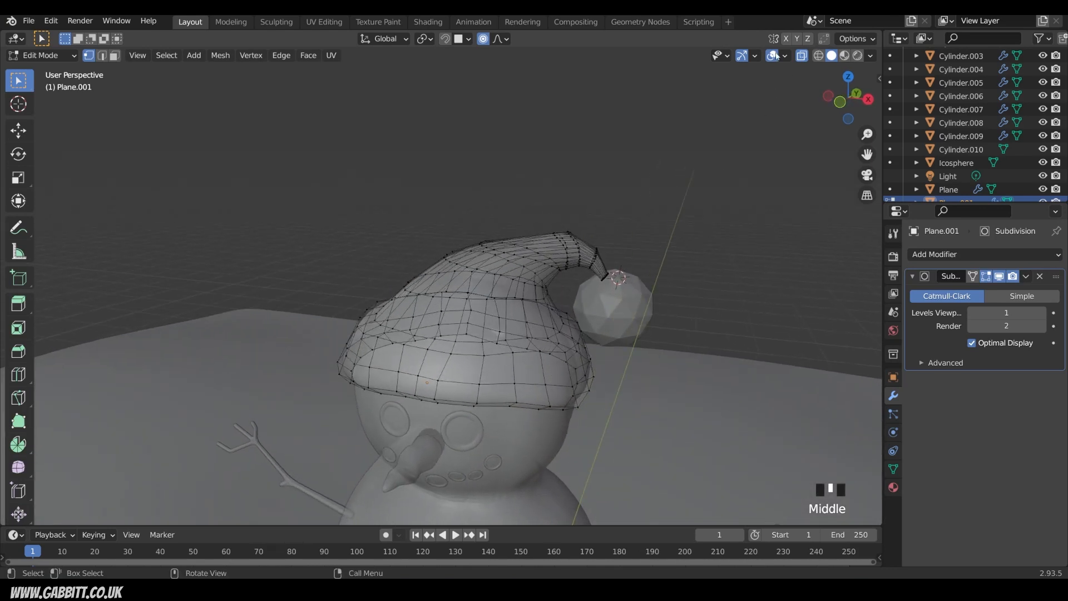
left_click(801, 57)
middle_click_drag(528, 292, 479, 318)
key("ctrl+r")
left_click(470, 321)
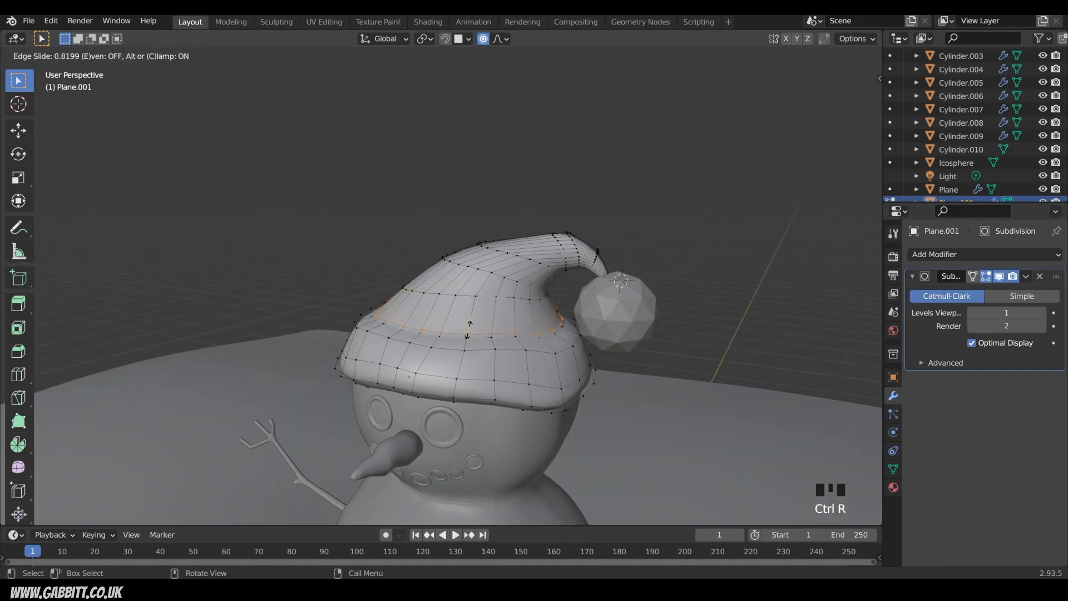
left_click(468, 329)
Move the new loop above the hat's brim along Z and scale it to tighten the fold.
middle_click_drag(468, 330, 440, 333)
key("g")
key("z")
left_click(531, 334)
key("s")
left_click(539, 336)
Select the neighbouring edge loop around the hat's brim and scale it to make the brim bulge outward.
middle_click_drag(539, 337, 634, 379)
left_click(563, 357, "alt")
key("s")
left_click(651, 354)
key("f")
right_click(399, 324)
Select the brim's bottom edge loop, reposition it with proportional editing, and leave Edit Mode.
middle_click_drag(574, 329, 548, 350)
left_click(542, 367, "alt")
key("g")
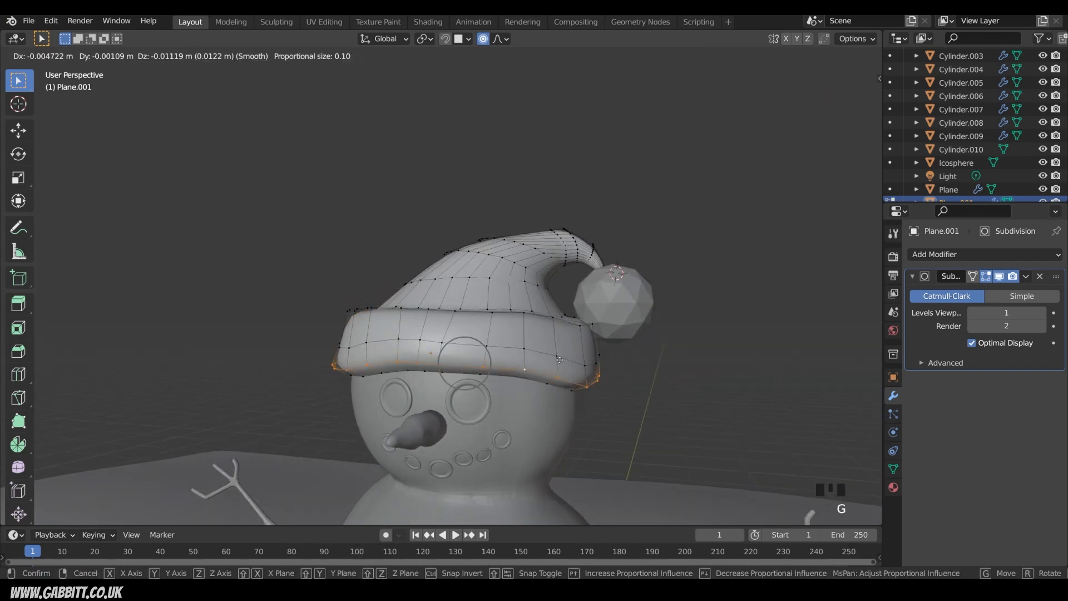
left_click(563, 368)
key("Tab")
Select the hat's pompom and shade it smooth.
scroll(689, 334, "down", 3)
middle_click_drag(690, 334, 618, 342)
left_click(548, 298)
right_click(559, 305)
left_click(559, 307)
middle_click_drag(558, 310, 592, 325)
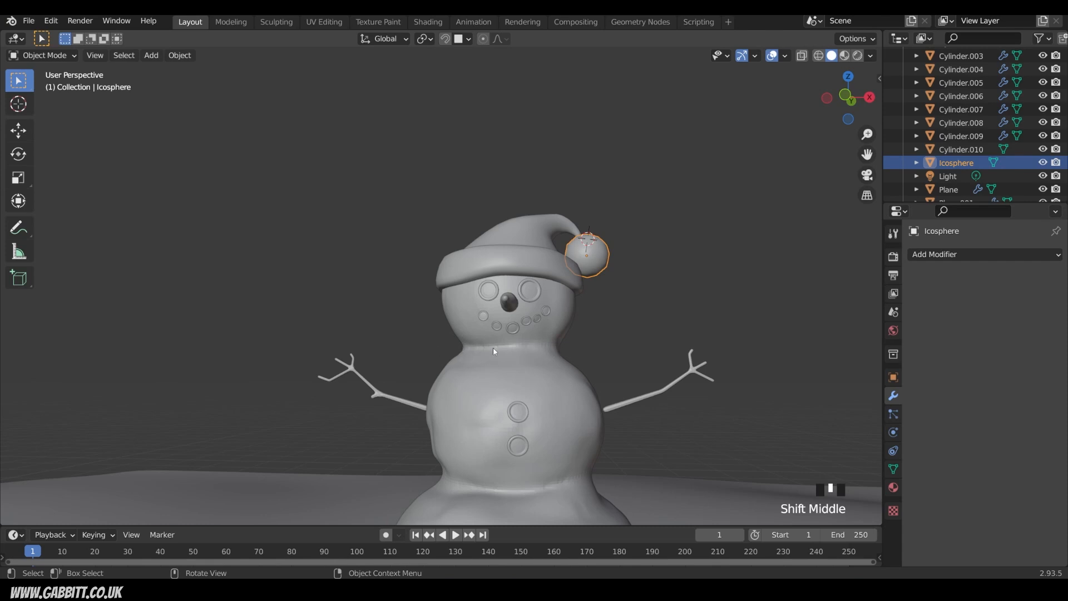
Place the 3D cursor at the snowman's neck and add a cylinder there for the scarf.
left_click(515, 348)
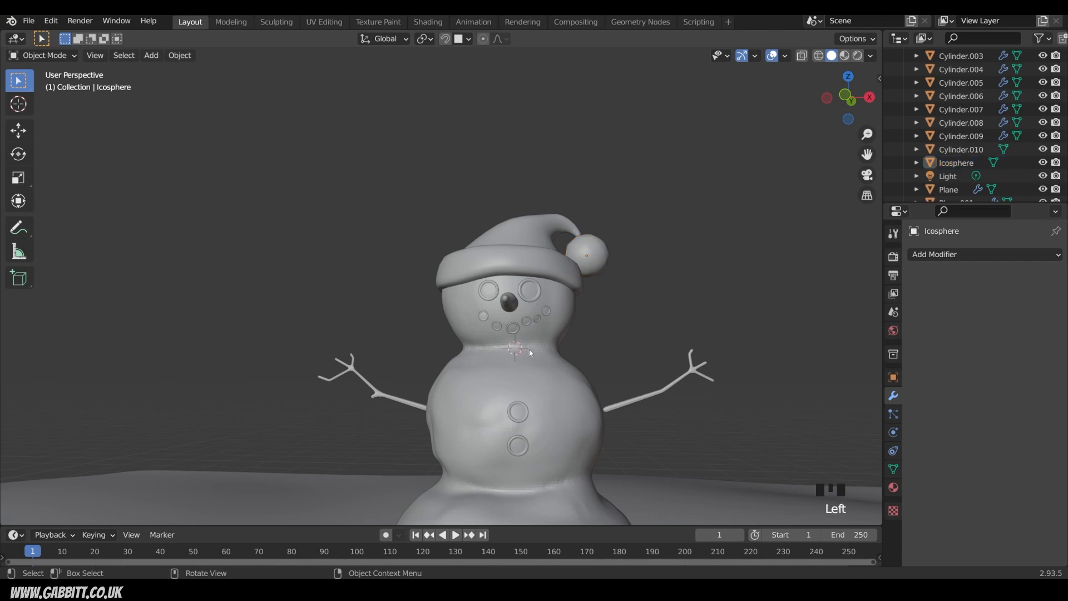
key("ctrl+z")
key("shift+a")
mouse_move(550, 319)
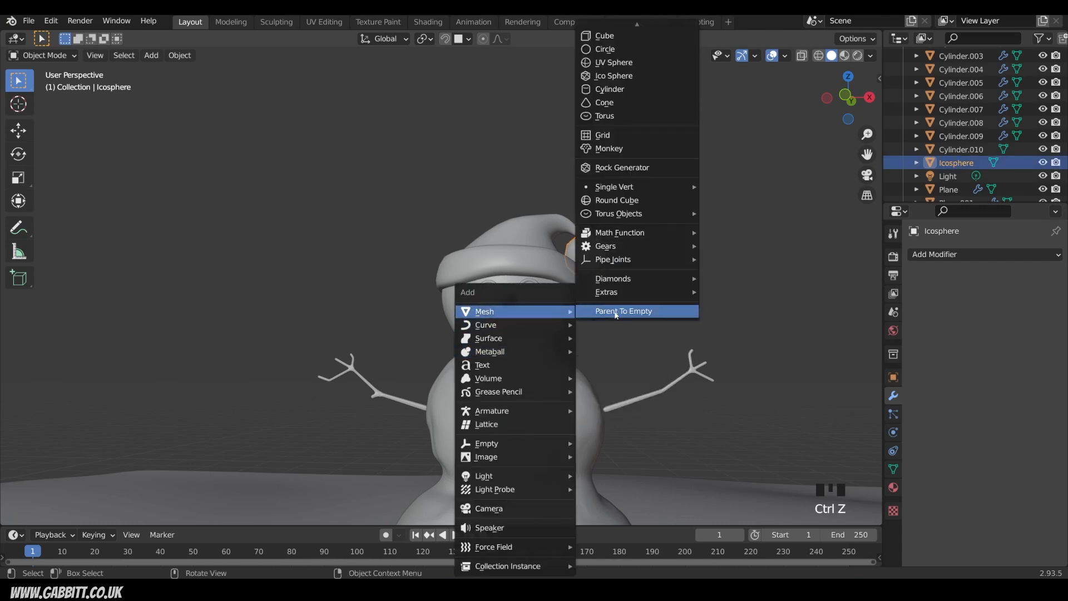
left_click(640, 93)
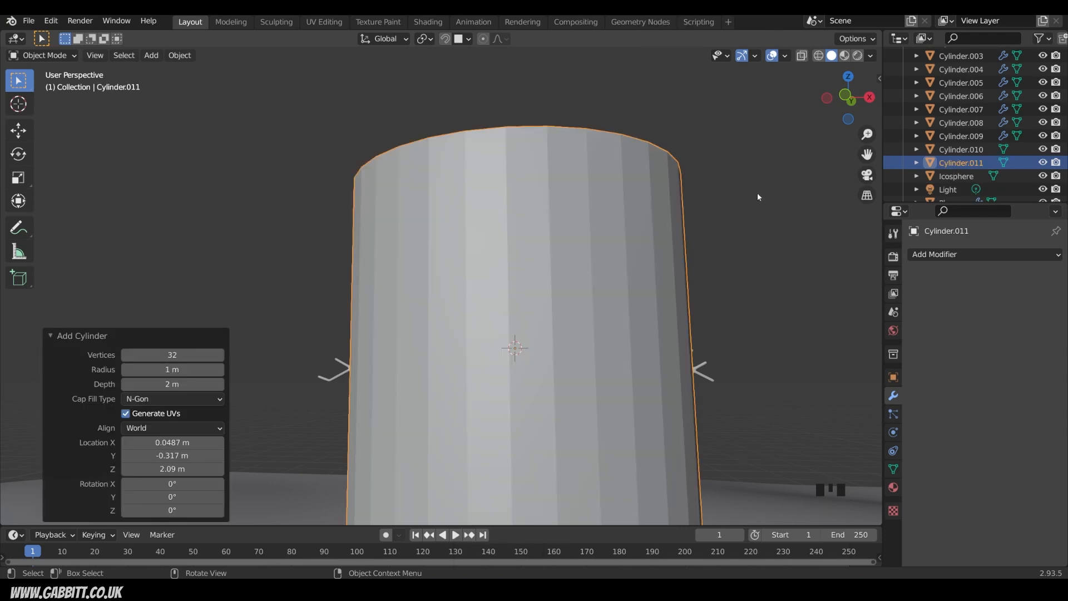
Scale the cylinder to the neck's width, move it around the neck, and flatten it to 0.450 in Z.
key("s")
left_click(559, 329)
middle_click_drag(559, 329, 503, 351)
key("g")
left_click(542, 349)
key("s")
key("shift+z")
left_click(724, 345)
key("s")
key("z")
left_click(520, 269)
In front view, centre the cylinder band on the snowman's neck and scale it to 0.988.
middle_click_drag(519, 269, 571, 372)
key("KP_1")
key("g")
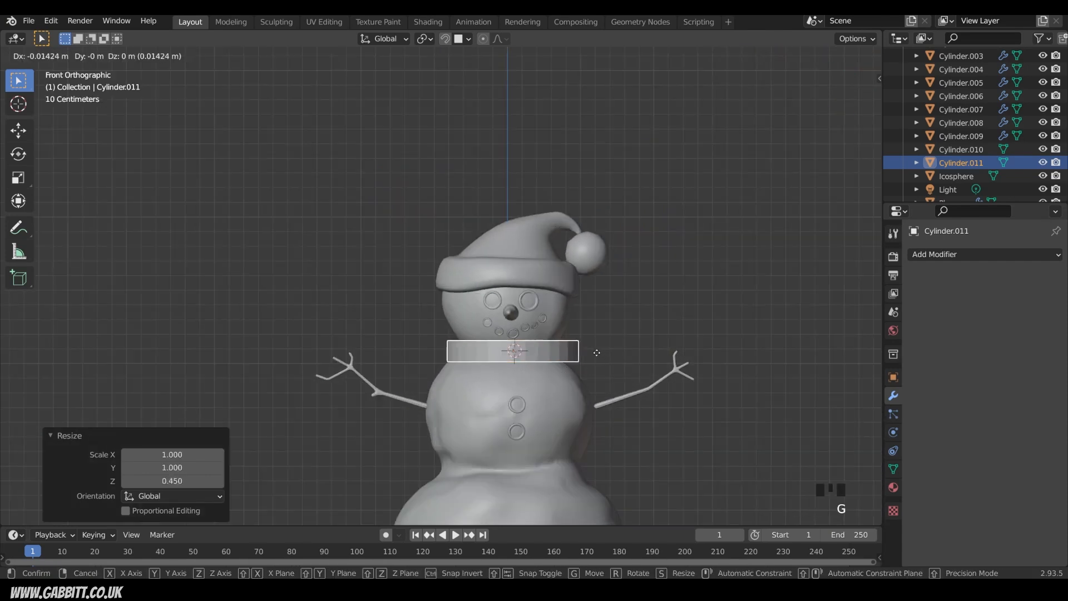
left_click(639, 345)
key("s")
left_click(651, 347)
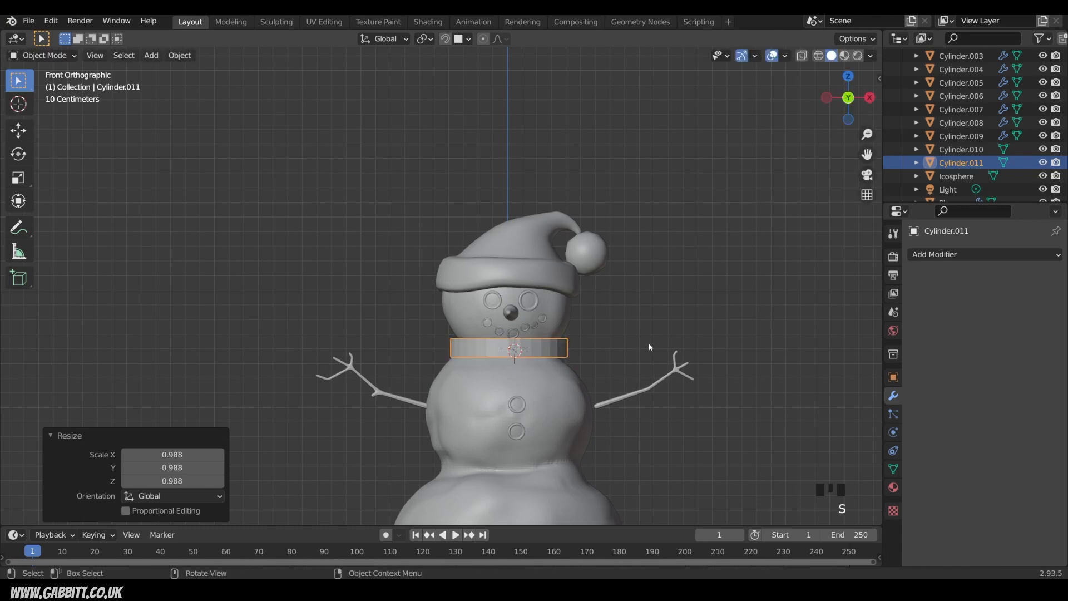
Delete the cylinder's top and bottom cap faces, leaving an open band around the neck.
middle_click_drag(640, 389, 601, 384)
key("Tab")
key("Delete")
left_click(477, 337)
Add a Shrinkwrap modifier to the band targeting the snowman, with snap mode Above Surface and offset 0.01 m.
left_click(958, 255)
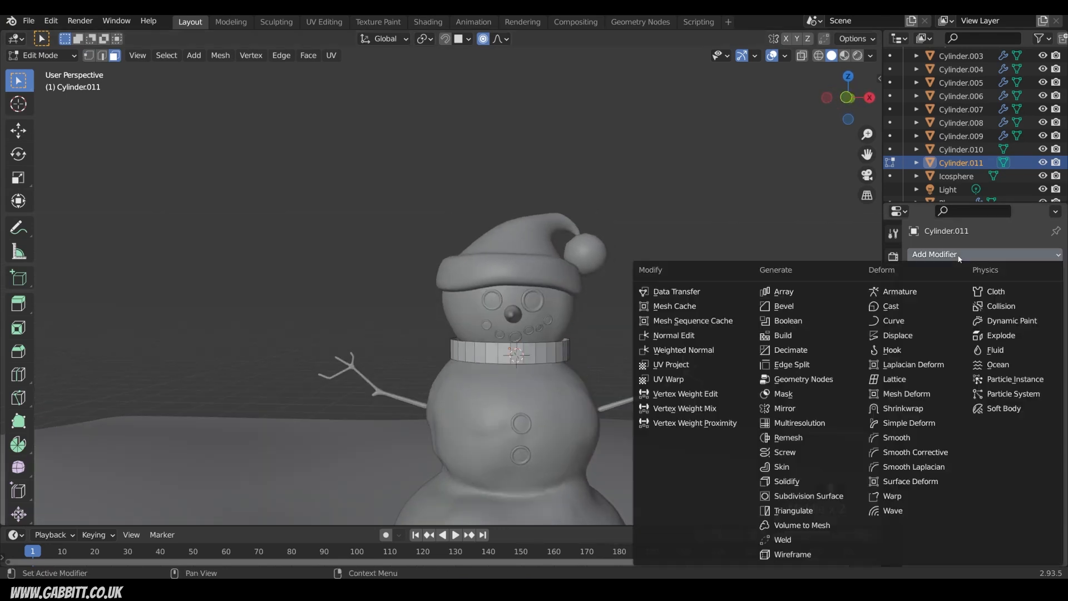
left_click(907, 414)
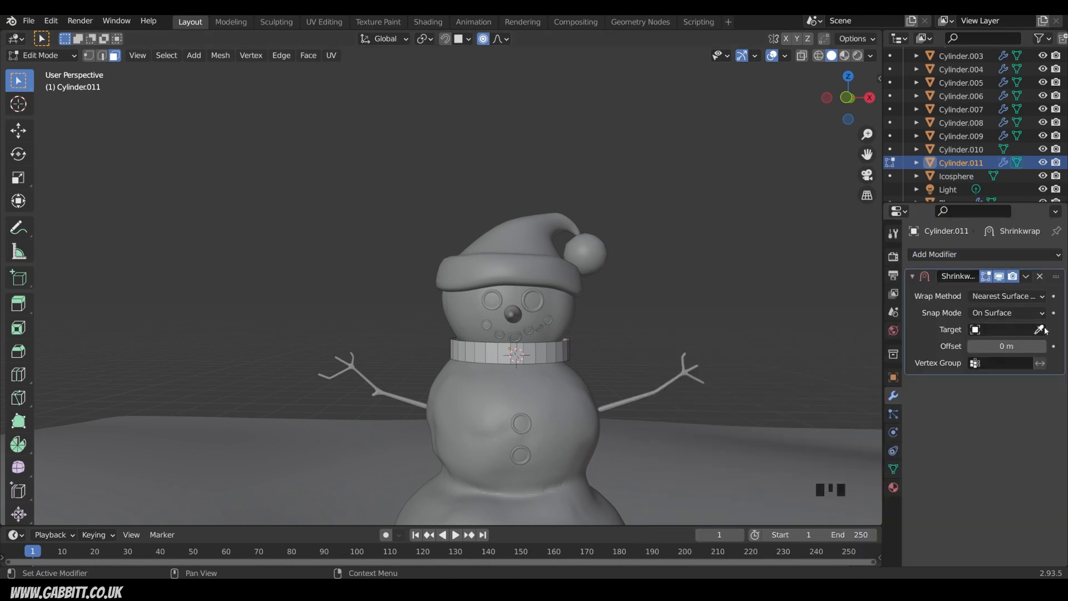
left_click(545, 380)
left_click(1003, 313)
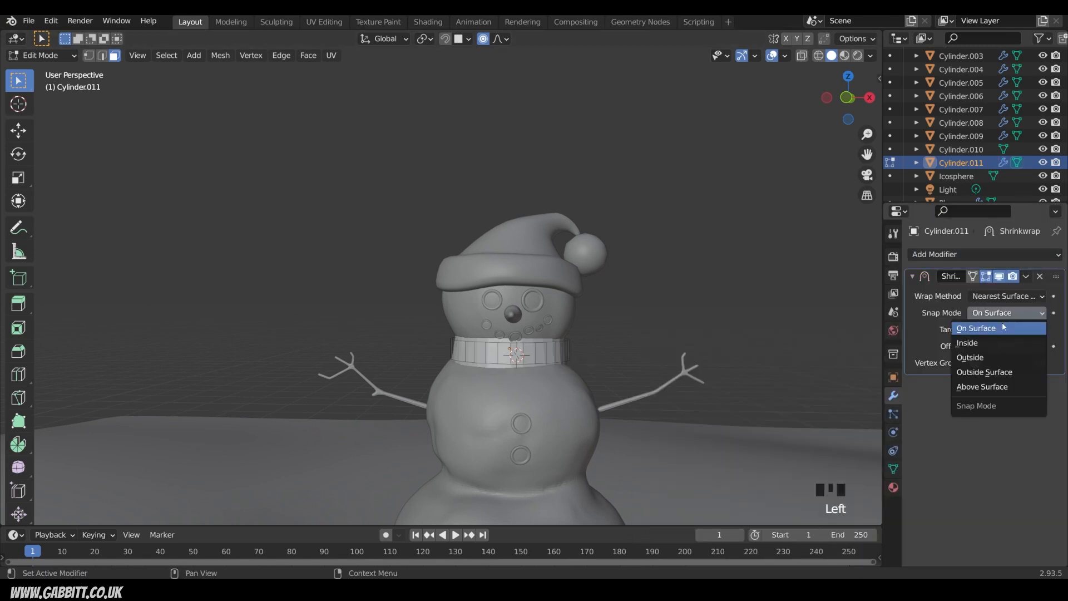
left_click(994, 385)
left_click(1042, 346)
Move the scarf's front face down about 0.05 m with proportional editing and reposition one of its edges.
middle_click_drag(557, 345, 583, 421)
scroll(600, 366, "up", 2)
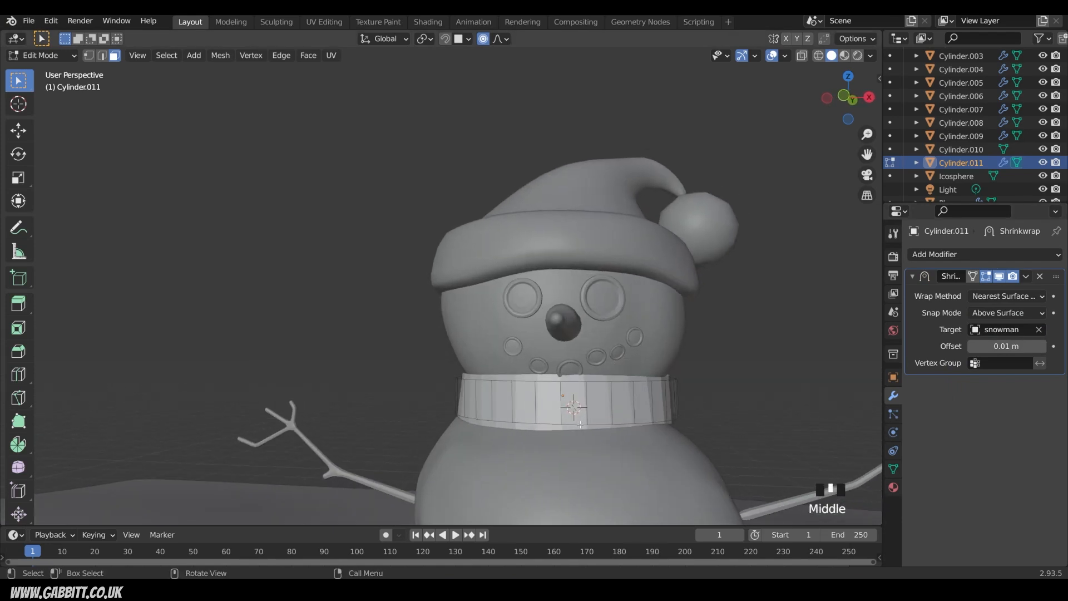
key("g")
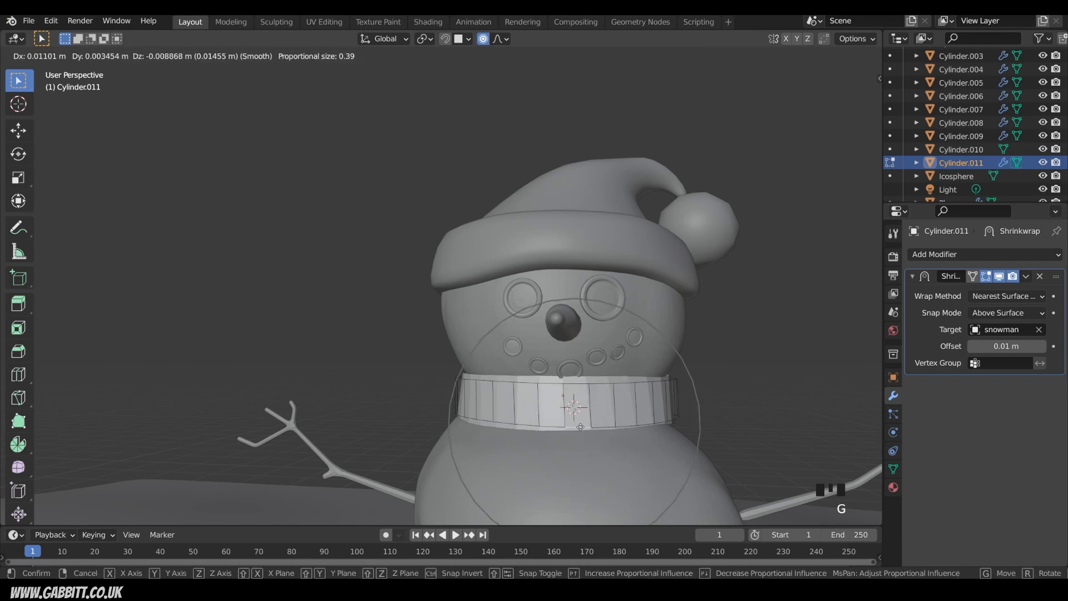
left_click(580, 442)
middle_click_drag(581, 442, 433, 69)
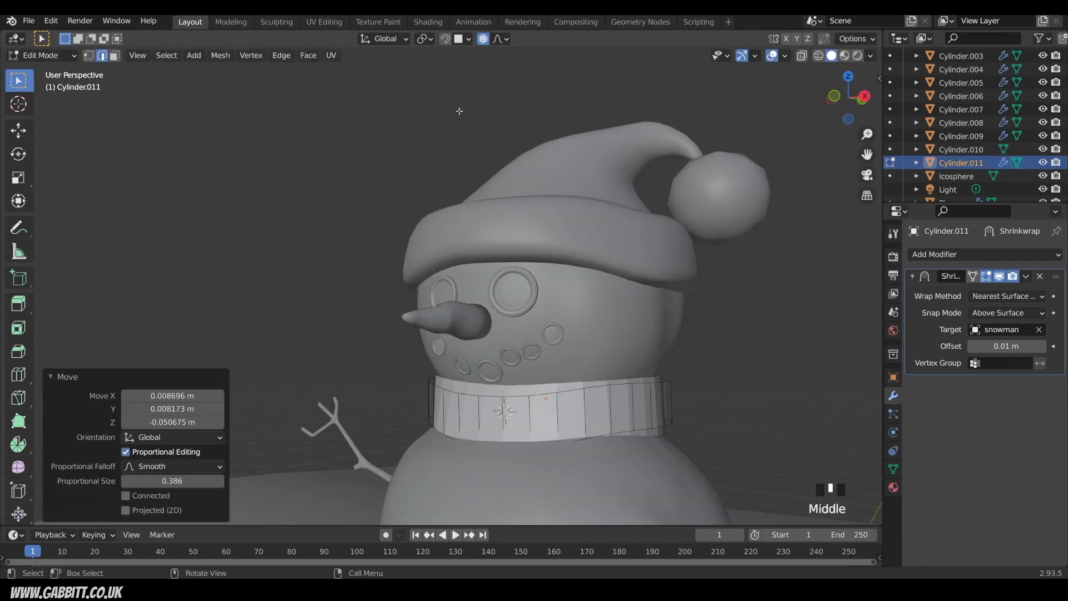
middle_click_drag(477, 322, 515, 327)
key("g")
left_click(535, 398)
middle_click_drag(534, 398, 573, 384)
Move several edges along the front and side of the scarf with a reduced proportional size to make its outline uneven.
left_click(491, 395)
key("g")
scroll(501, 392, "up", 12)
left_click(507, 391)
middle_click_drag(507, 391, 479, 398)
key("g")
left_click(519, 388)
key("g")
left_click(534, 398)
middle_click_drag(640, 403, 582, 449)
left_click(604, 410)
key("g")
left_click(576, 409)
key("g")
left_click(573, 411)
Turn on X-ray and try moving a selected run of edges along the scarf's lower border.
left_click(353, 436)
left_click(487, 436, "ctrl")
key("alt+z")
key("g")
left_click(503, 440)
middle_click_drag(504, 439, 465, 437)
key("ctrl+z")
Select further runs of edges around the scarf and move them to refine its uneven borders.
left_click(289, 402)
left_click(511, 401, "ctrl")
key("g")
left_click(515, 398)
key("g")
middle_click_drag(485, 479, 620, 445)
left_click(503, 426, "ctrl")
key("g")
left_click(498, 425)
left_click(488, 357, "ctrl")
key("g")
left_click(486, 361)
Switch to face selection, box-select the faces on one half of the scarf, and delete them.
middle_click_drag(501, 364, 765, 371)
key("3")
left_click_drag(258, 296, 449, 431)
key("Delete")
middle_click_drag(490, 390, 562, 384)
Add a Mirror modifier on the X axis to the scarf and place it above the Shrinkwrap modifier.
left_click(1006, 255)
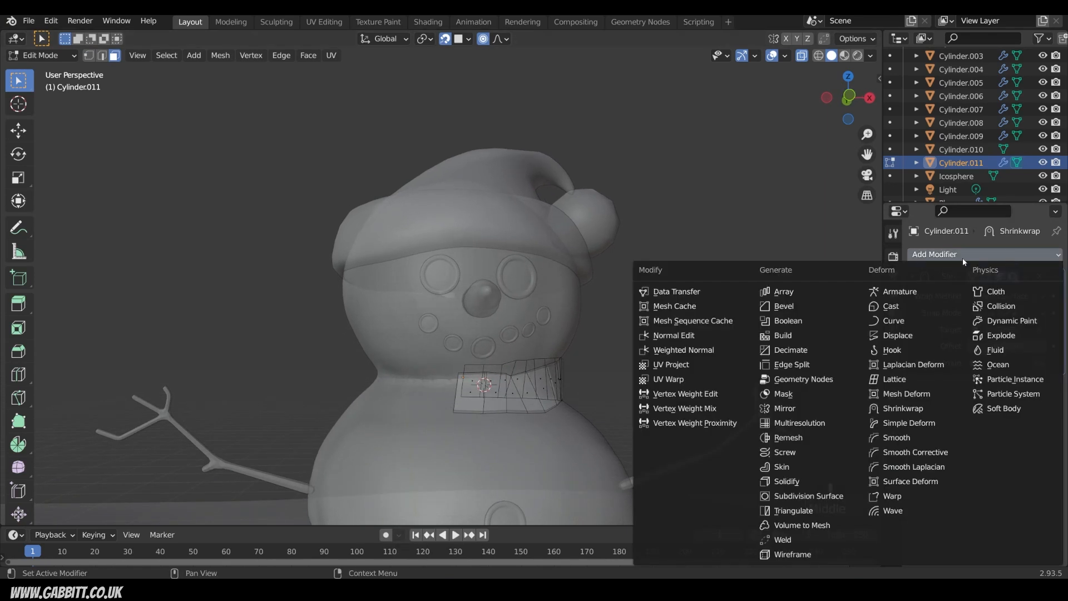
left_click(813, 409)
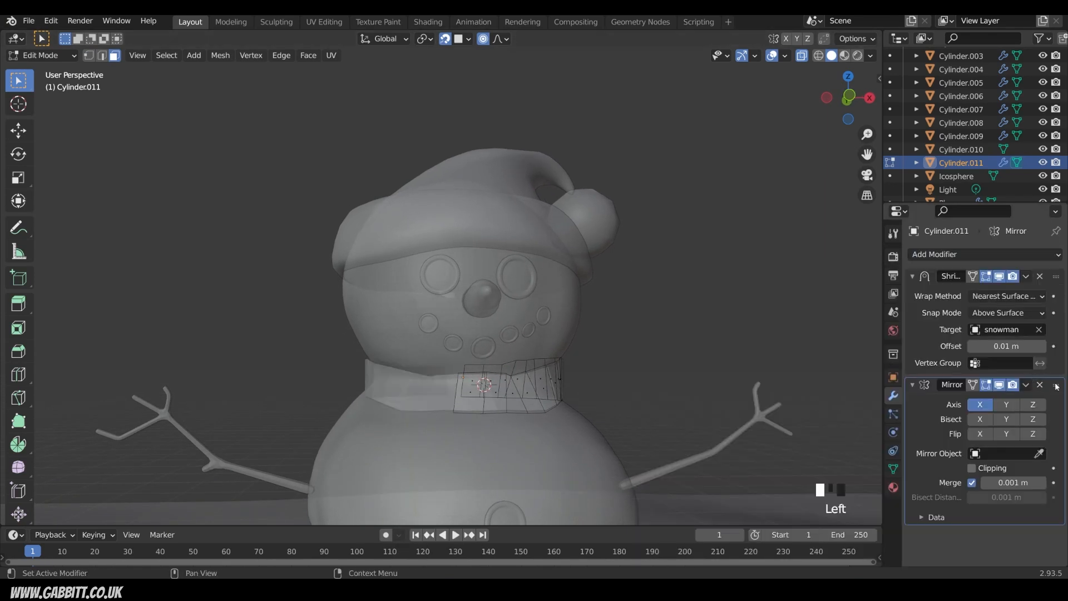
left_click_drag(1056, 386, 1056, 278)
Move the scarf's front vertices to the mirror centre and enable Clipping on the Mirror modifier.
middle_click_drag(507, 410, 548, 390)
scroll(522, 418, "up", 1)
key("1")
left_click(464, 393)
key("g")
left_click(461, 392)
left_click(973, 359)
key("g")
left_click(477, 382)
Reposition individual vertices along the scarf's upper and lower borders at the side of the neck.
middle_click_drag(477, 383, 445, 414)
scroll(504, 401, "up", 2)
key("g")
left_click(512, 399)
key("g")
left_click(537, 409)
left_click(504, 490)
key("g")
left_click(510, 490)
middle_click_drag(690, 484, 676, 486)
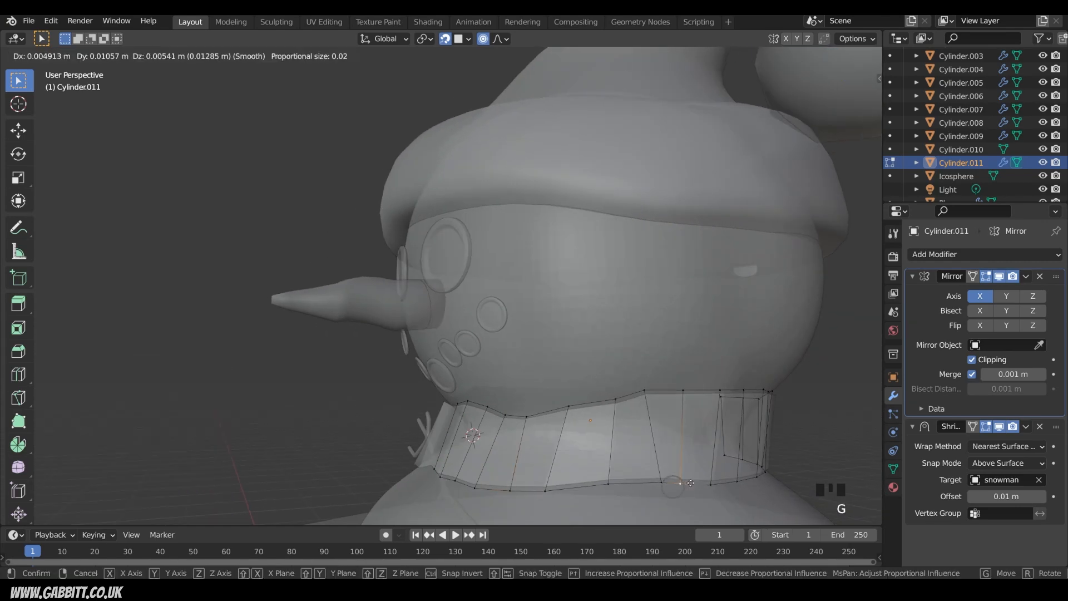
Adjust more vertices along the scarf's borders towards the front, then leave Edit Mode.
left_click(558, 401)
middle_click_drag(653, 408, 590, 420)
key("g")
left_click(444, 377)
key("g")
key("g")
left_click(451, 433)
key("g")
key("g")
left_click(470, 433)
middle_click_drag(473, 433, 523, 435)
key("g")
scroll(538, 441, "down", 6)
key("Tab")
middle_click_drag(612, 431, 679, 415)
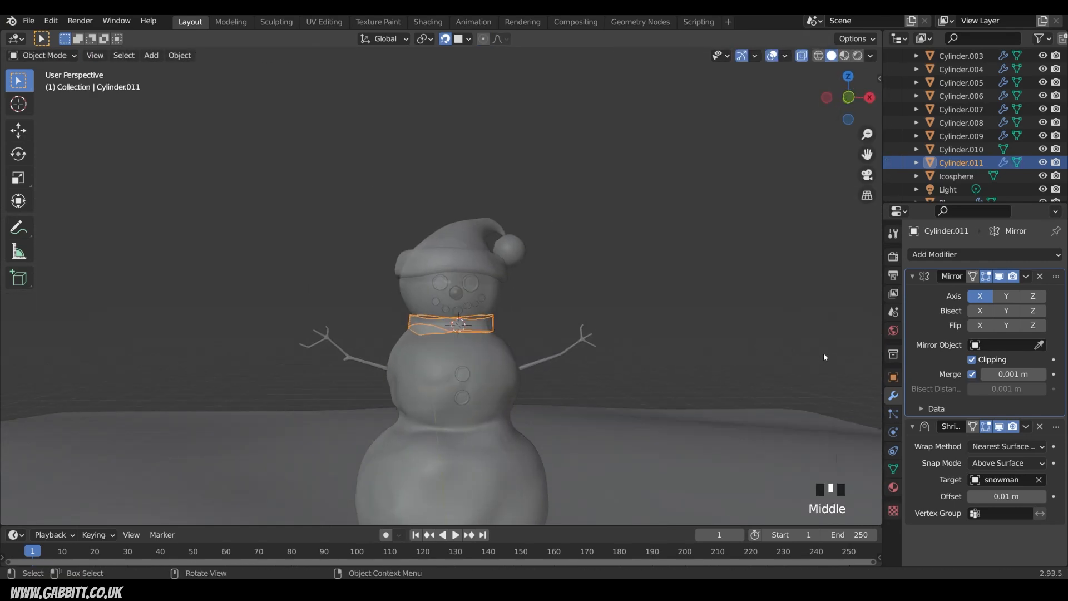
Add a Solidify modifier to the scarf, turn off X-ray, and set the thickness to -0.09 m.
left_click(948, 256)
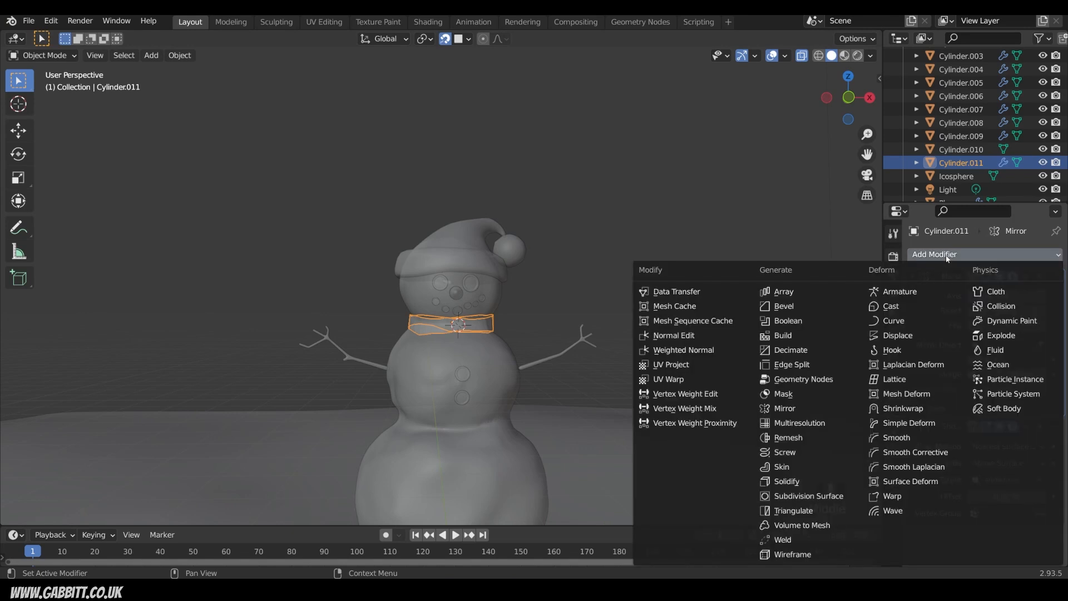
left_click(792, 481)
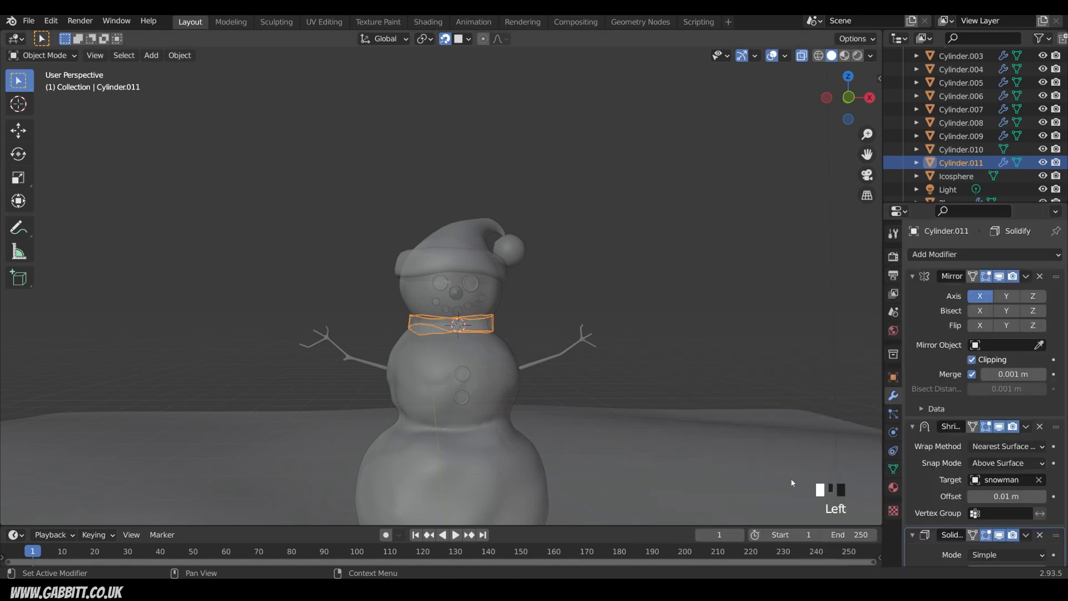
scroll(750, 216, "up", 3)
left_click(803, 56)
middle_click_drag(688, 330, 495, 384)
scroll(962, 351, "down", 4)
scroll(964, 355, "down", 4)
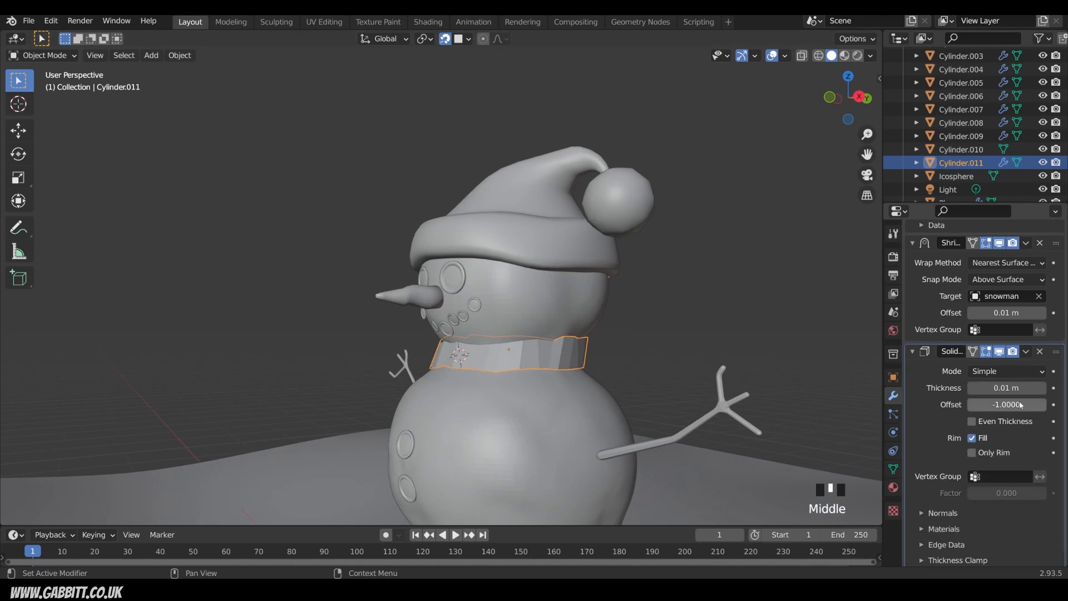
left_click_drag(1007, 388, 732, 393)
middle_click_drag(628, 411, 686, 437)
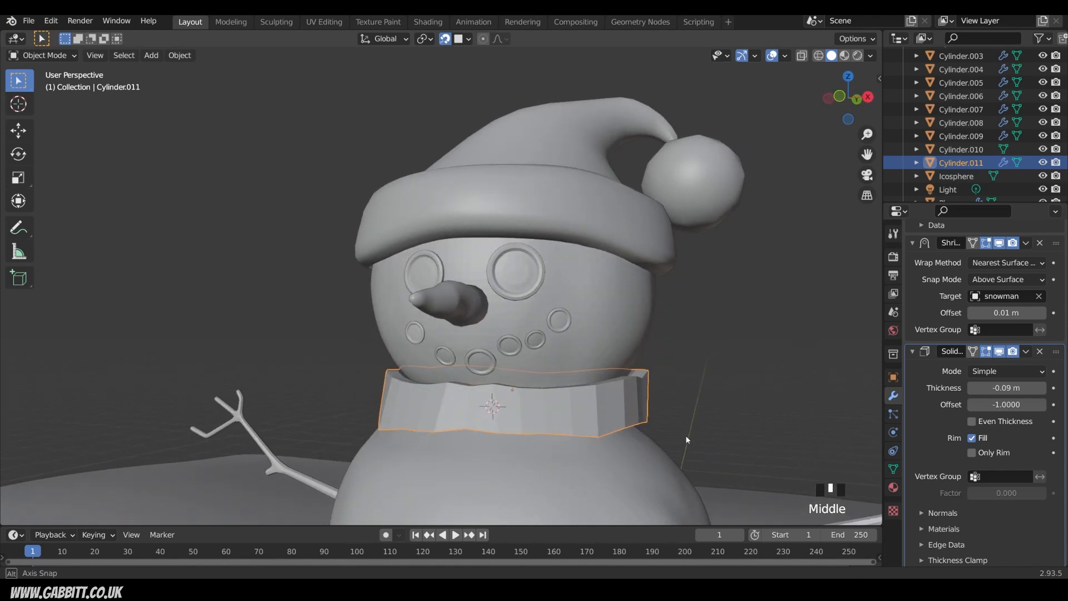
middle_click_drag(686, 435, 682, 436)
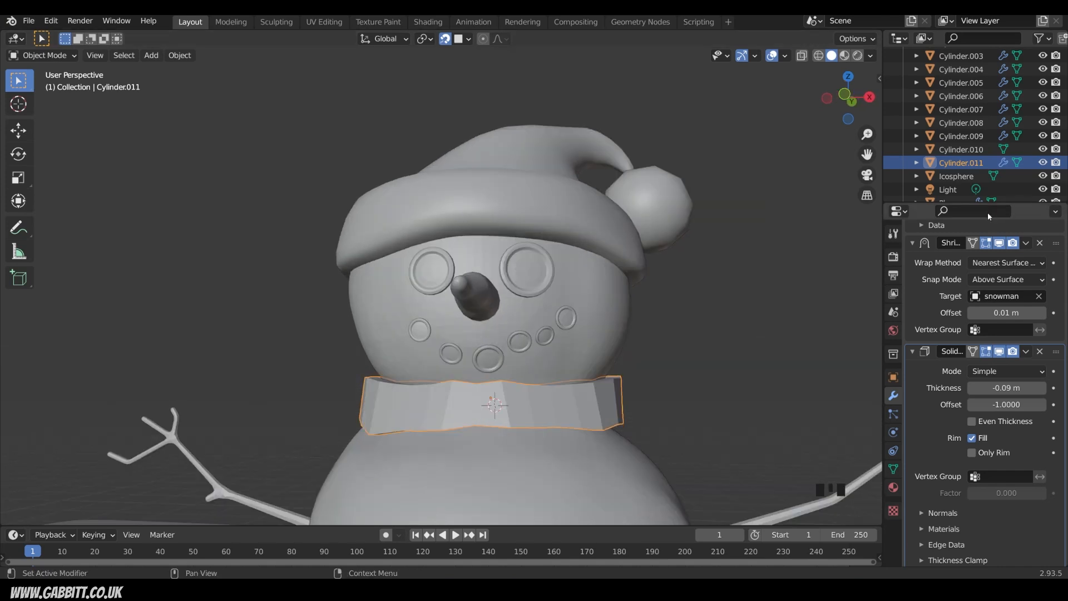
Add a Subdivision Surface modifier to the scarf and check its smoothing around the neck.
scroll(981, 245, "up", 8)
left_click(981, 252)
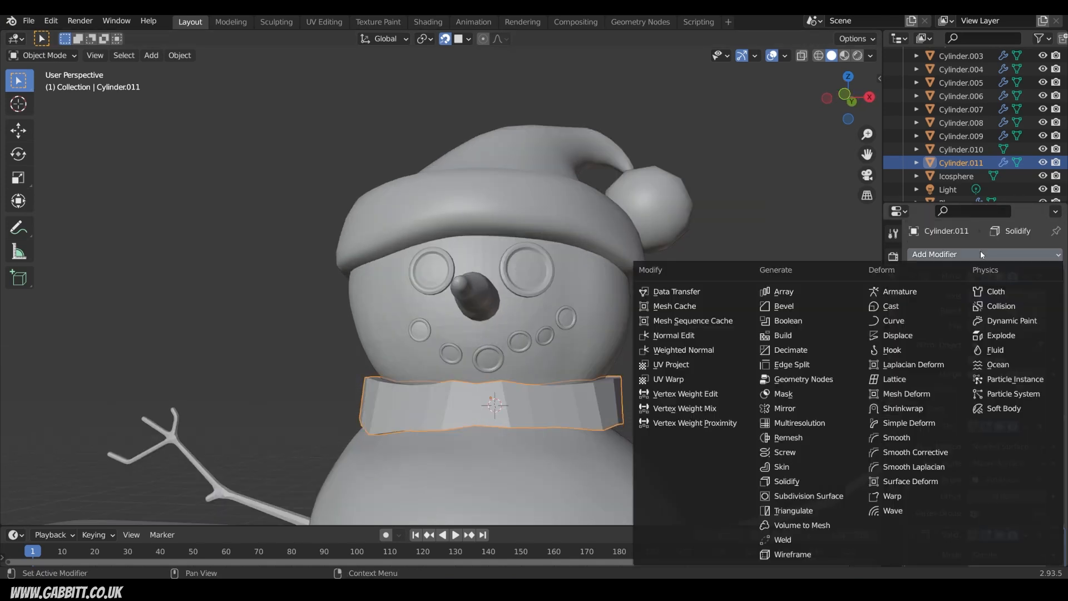
left_click(810, 496)
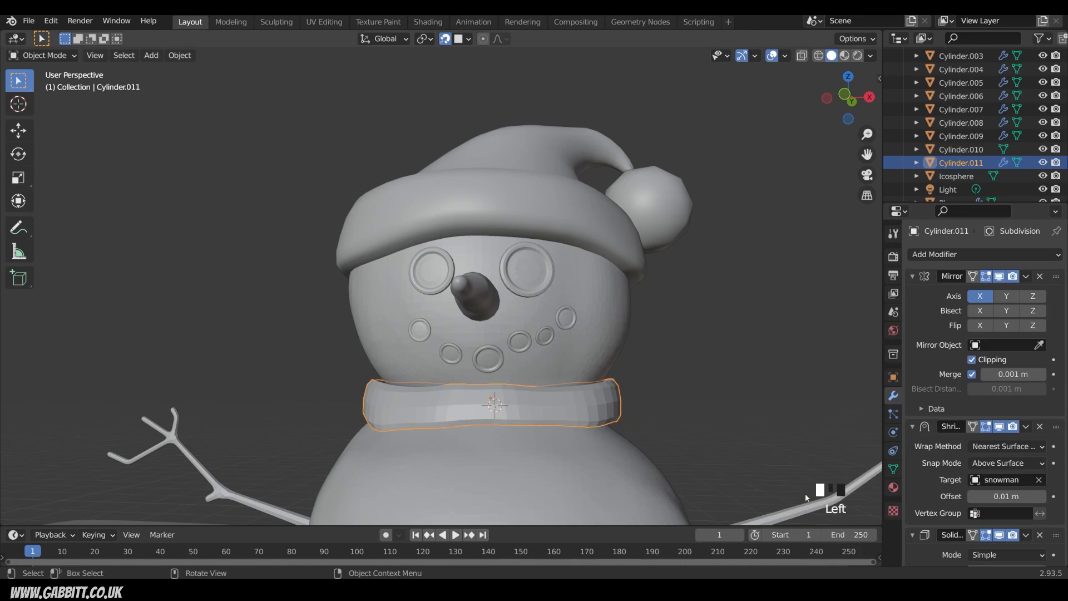
middle_click_drag(644, 440, 858, 436)
middle_click_drag(654, 409, 623, 404)
Set the scarf's Solidify thickness to -0.12 m and its offset to about 0.66.
left_click(913, 276)
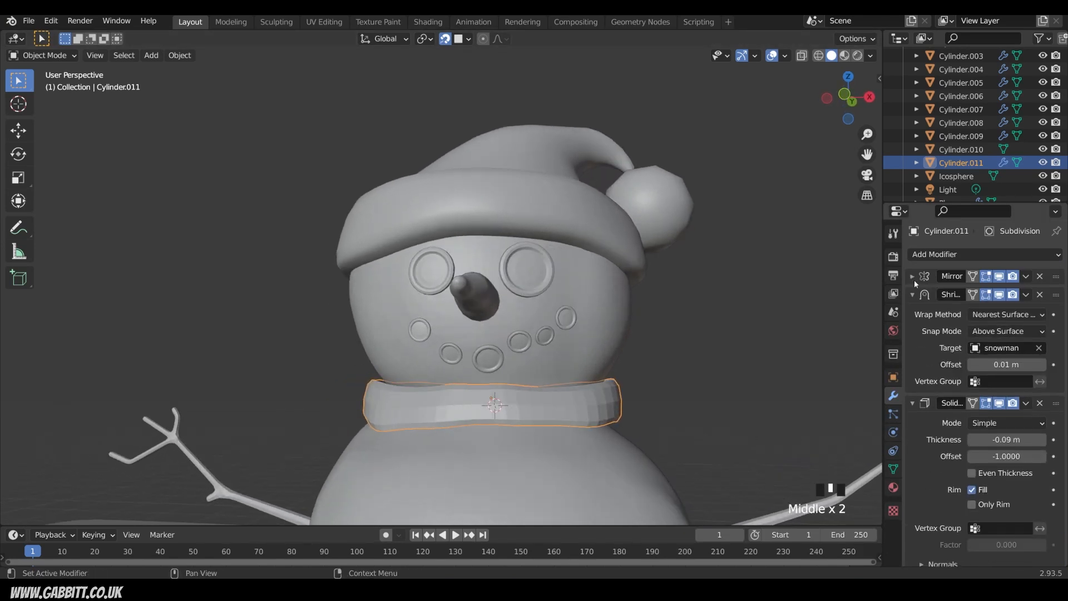
left_click(913, 295)
scroll(1002, 312, "down", 2)
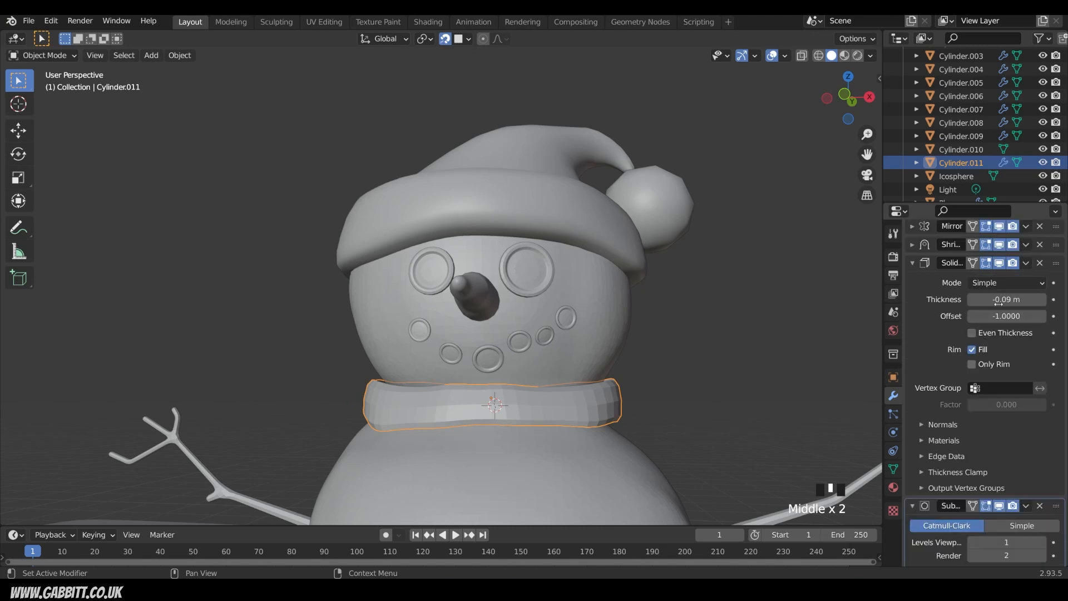
left_click_drag(1007, 300, 990, 299)
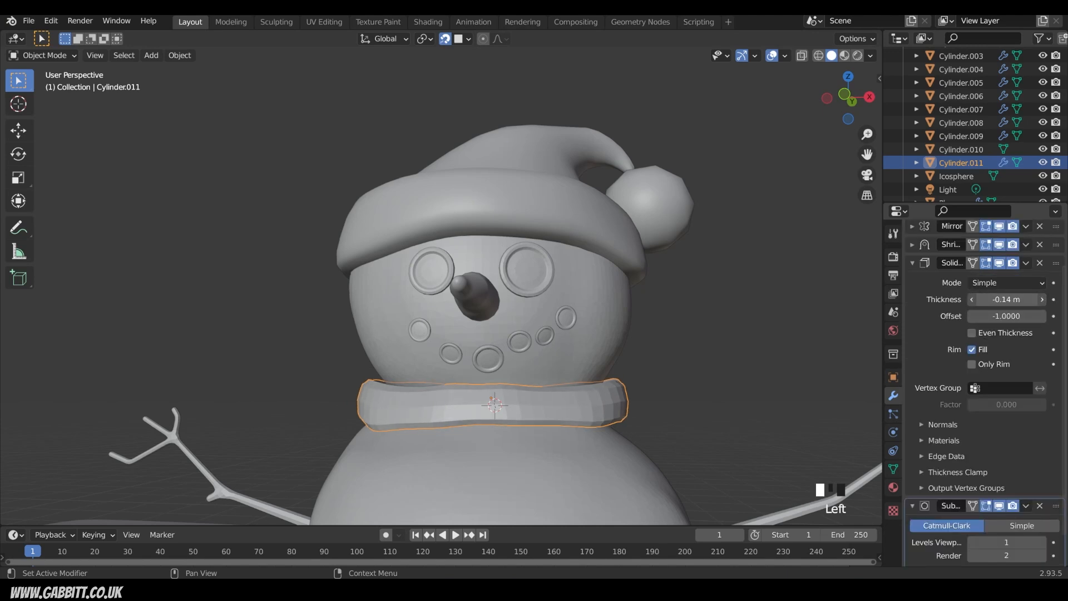
middle_click_drag(562, 411, 495, 401)
mouse_move(1007, 316)
left_mouse_down()
mouse_move(1040, 316)
mouse_move(1002, 316)
left_mouse_up()
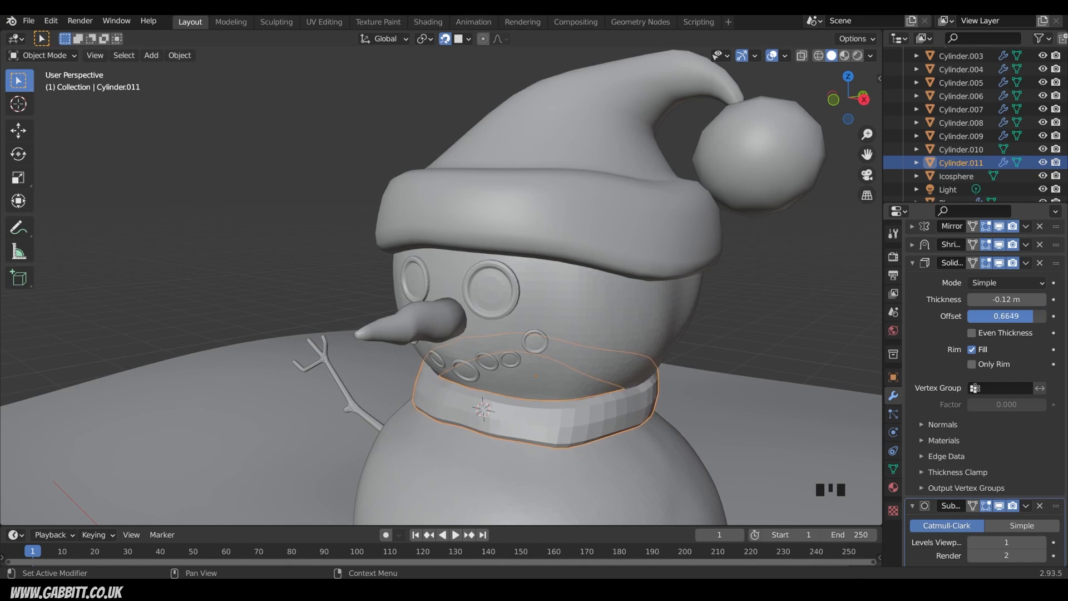
Add a single loop cut around the middle of the scarf, then return to Object Mode.
key("Tab")
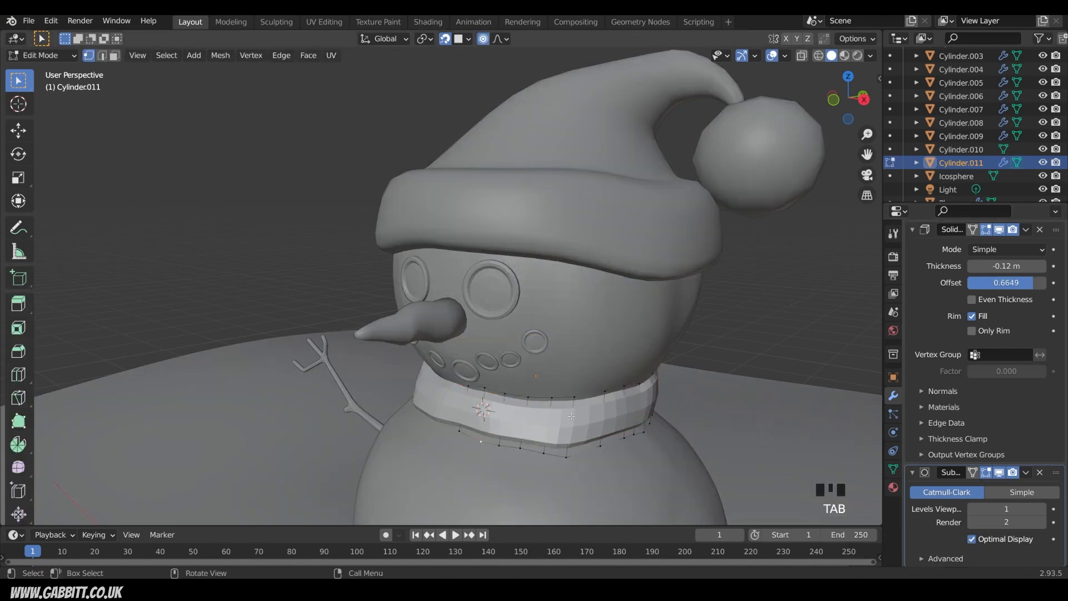
key("ctrl+r")
left_click(569, 422)
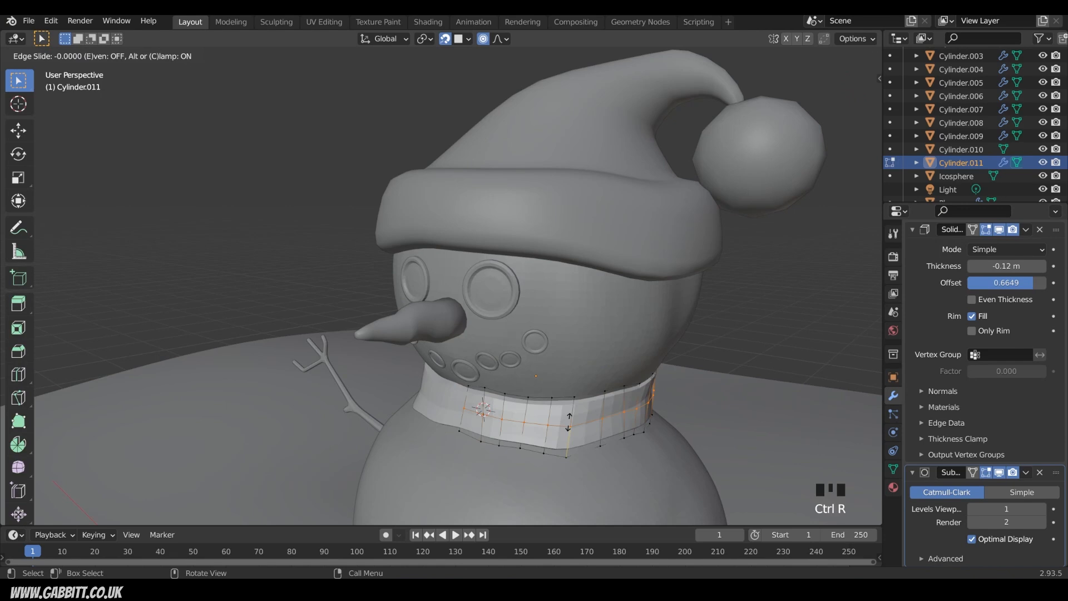
left_click(569, 422)
middle_click_drag(684, 416, 643, 421)
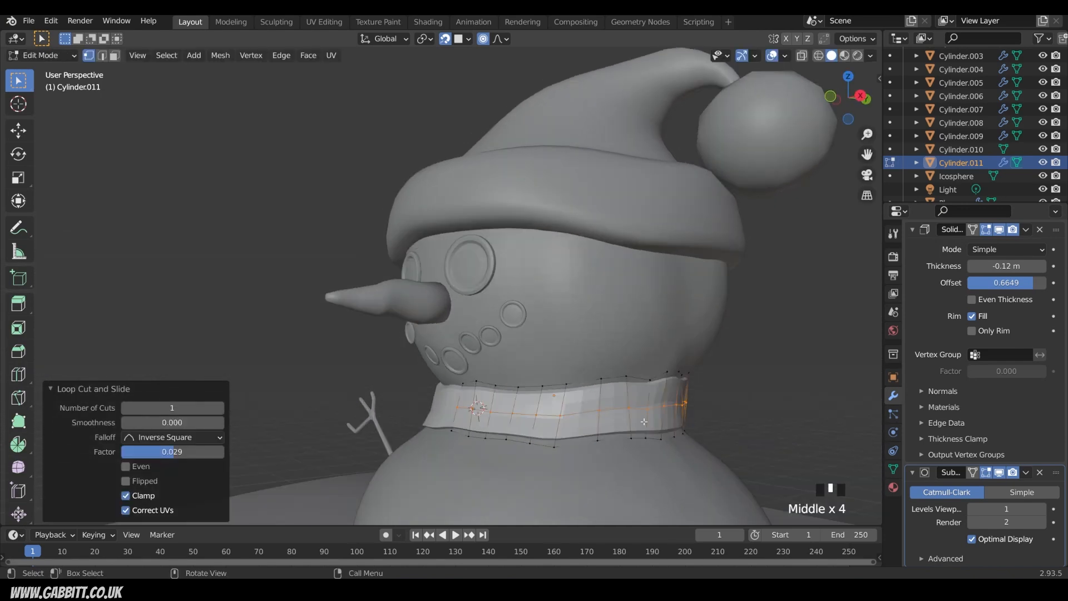
key("Tab")
scroll(673, 423, "down", 3)
middle_click_drag(747, 435, 657, 400)
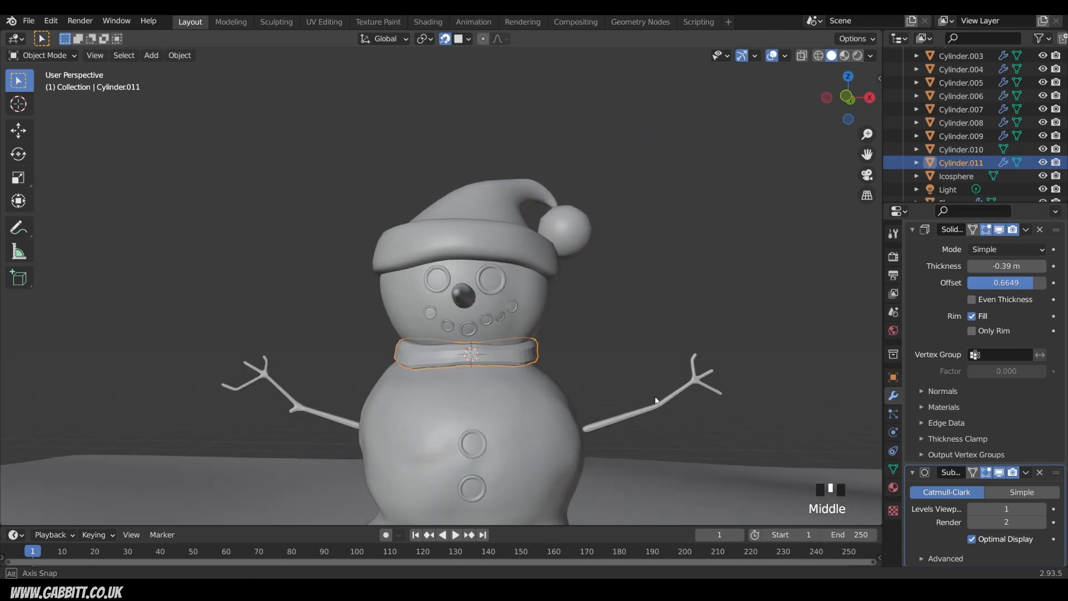
Apply the scarf's Mirror and Shrinkwrap modifiers.
left_click(912, 229)
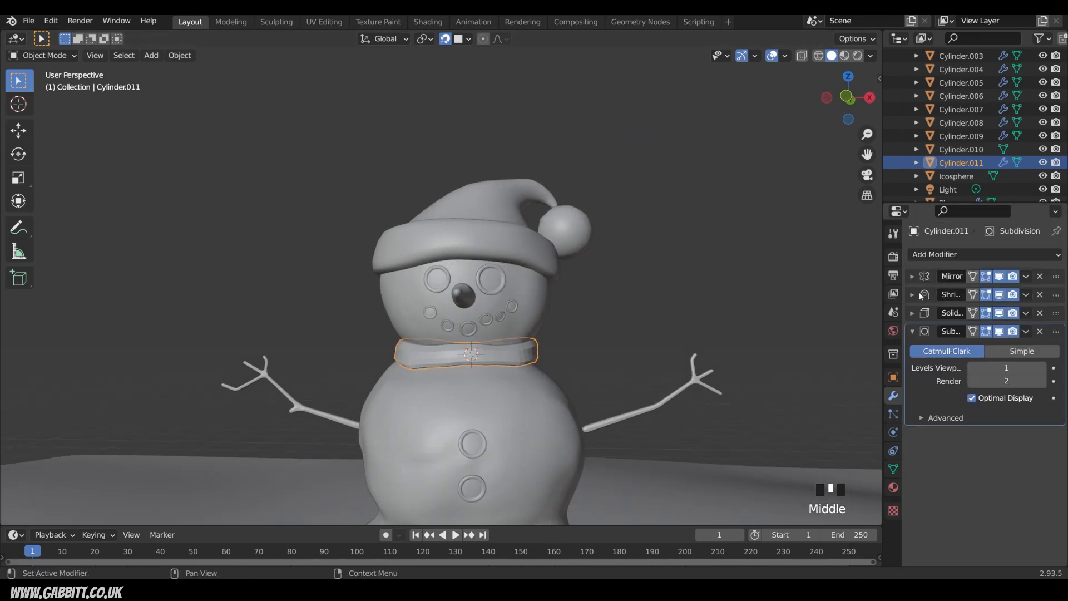
left_click(1027, 277)
left_click(995, 295)
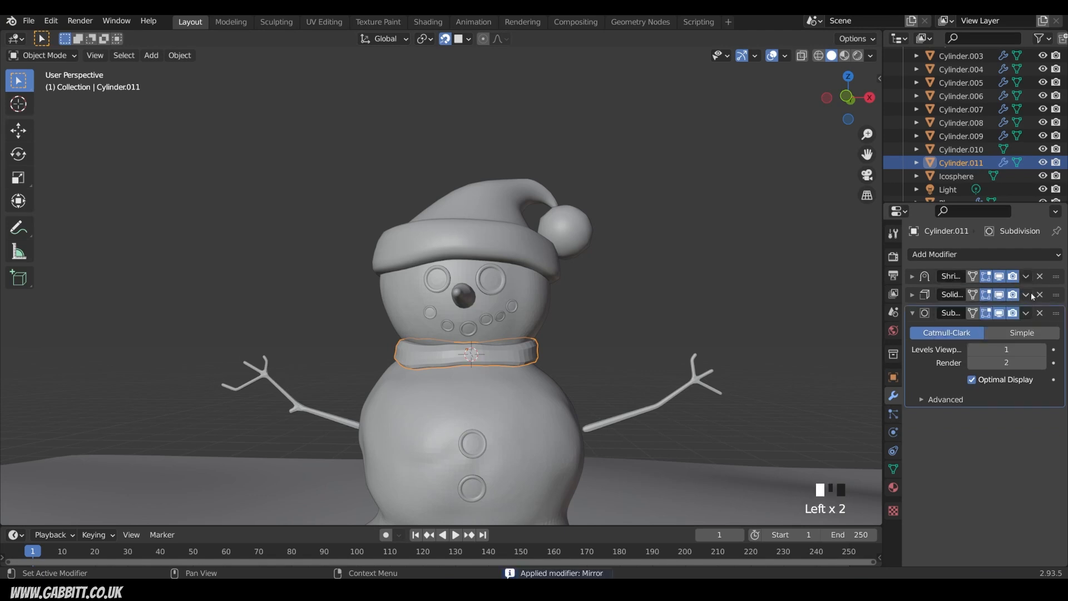
left_click(1027, 277)
left_click(995, 294)
Turn off snapping in Edit Mode, then scale and move the selected scarf vertices.
key("Tab")
middle_click_drag(525, 369, 479, 312)
left_click(445, 39)
middle_click_drag(591, 402, 384, 384)
key("s")
left_click(618, 382)
key("g")
left_click(617, 386)
Move the vertices on the lower and upper borders at the back of the scarf with proportional editing.
left_click(294, 363)
key("g")
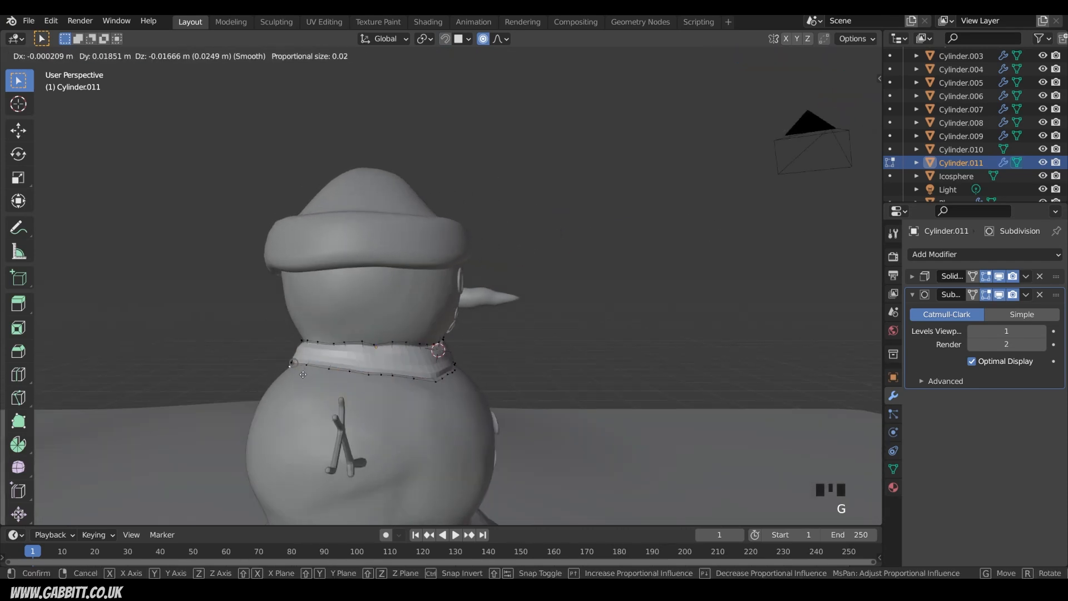
left_click(303, 374)
left_click(306, 339)
key("g")
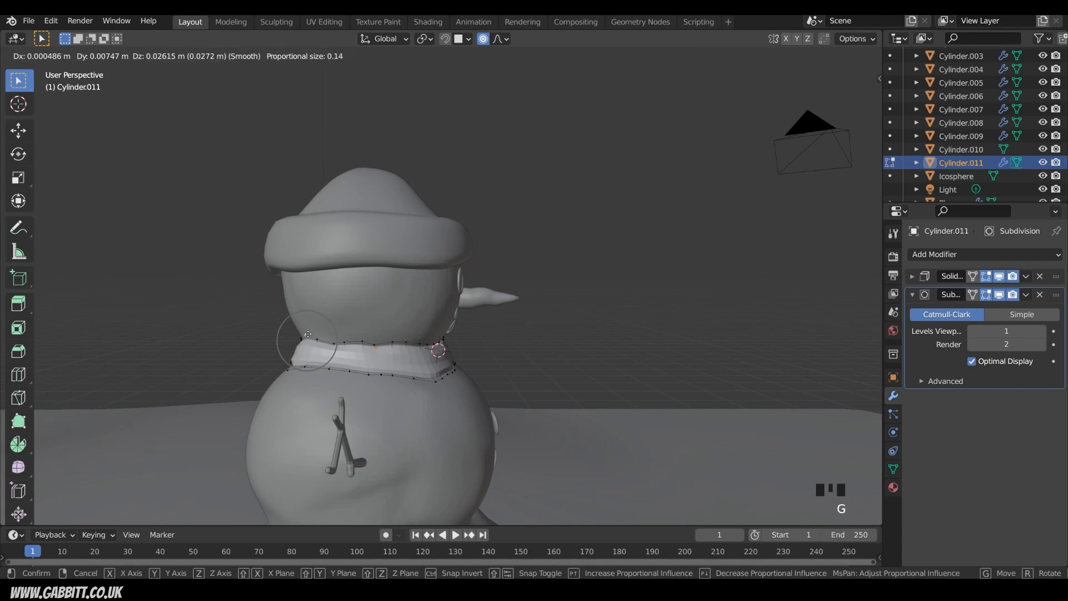
left_click(308, 334)
middle_click_drag(307, 335, 534, 372)
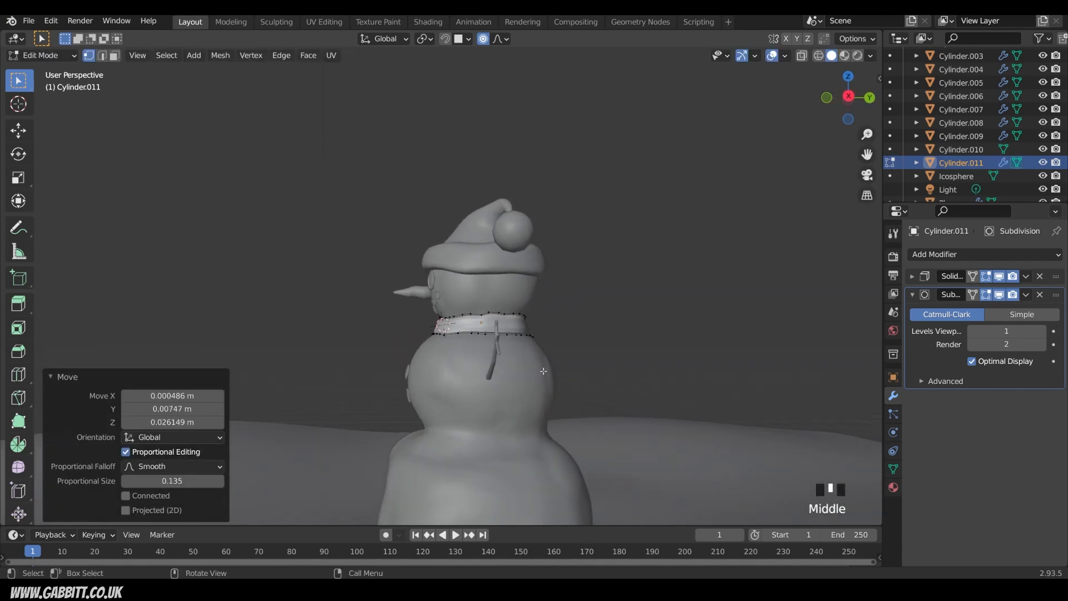
Set the scarf's Solidify thickness to -0.5 m and scale its middle edge loop to about 1.13.
key("Tab")
scroll(533, 372, "up", 3)
left_click(917, 275)
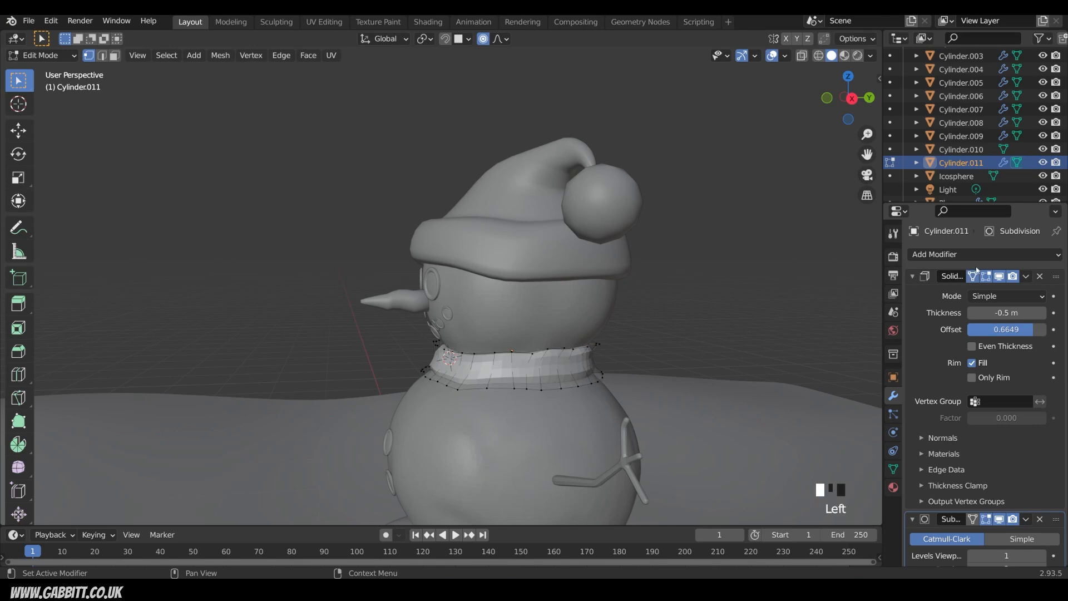
middle_click_drag(491, 389, 485, 378)
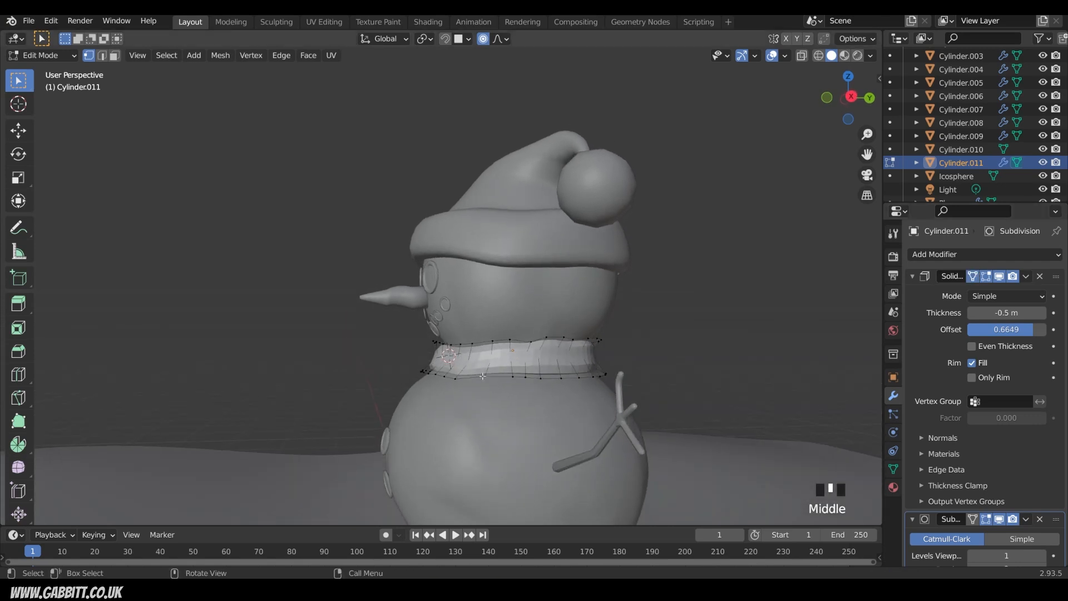
key("s")
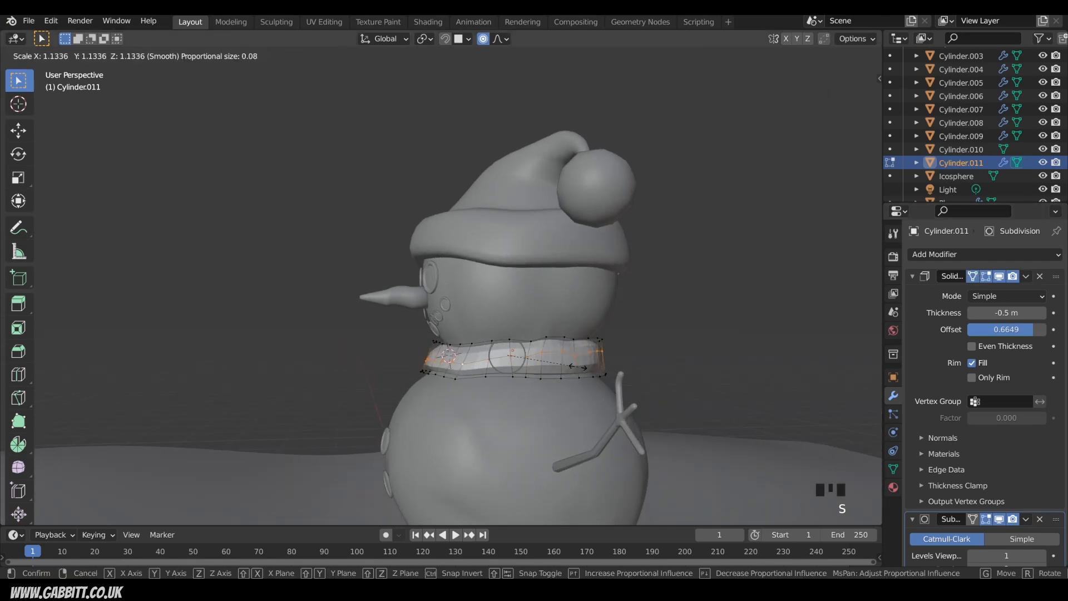
left_click(578, 366)
Slide the scarf's middle loop towards the upper border and add a second loop cut nearer the lower border.
key("g")
key("g")
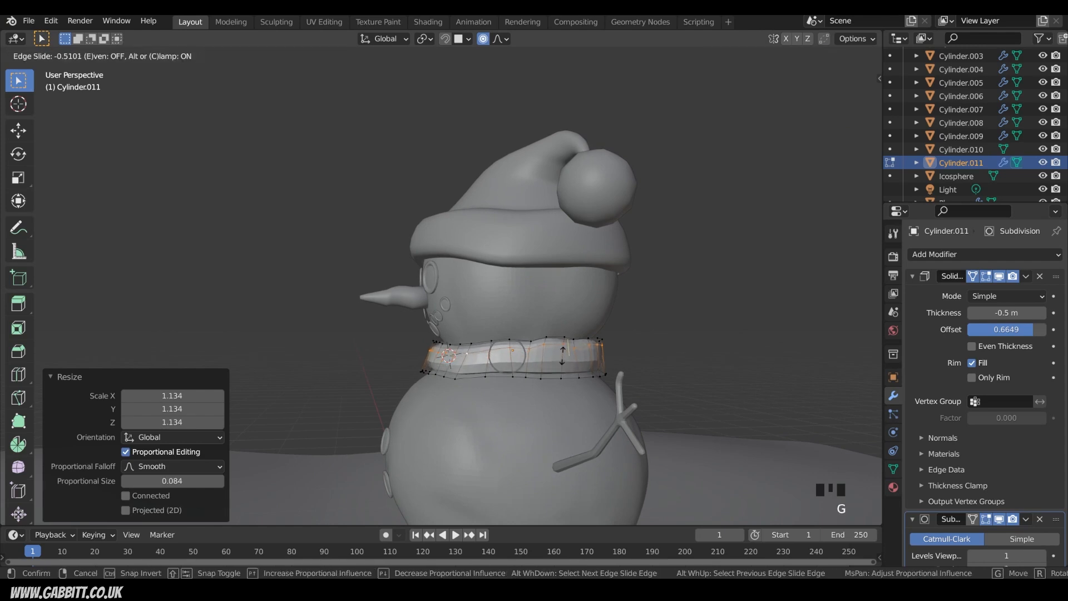
left_click(562, 356)
key("ctrl+r")
left_click(542, 360)
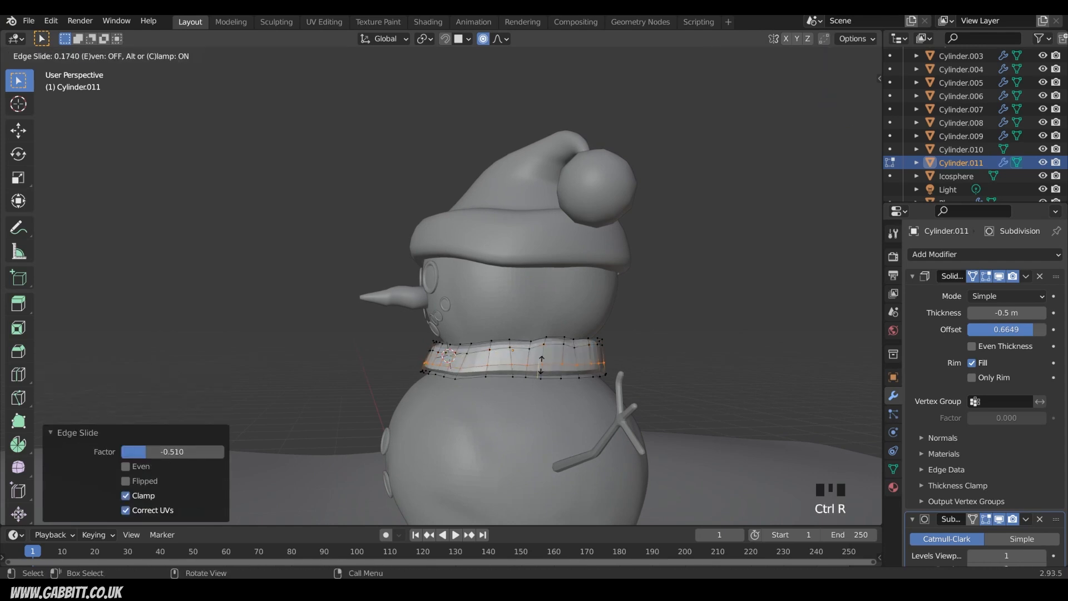
left_click(541, 364)
Raise the scarf's Subdivision viewport level to 2 and leave Edit Mode.
scroll(1036, 503, "down", 2)
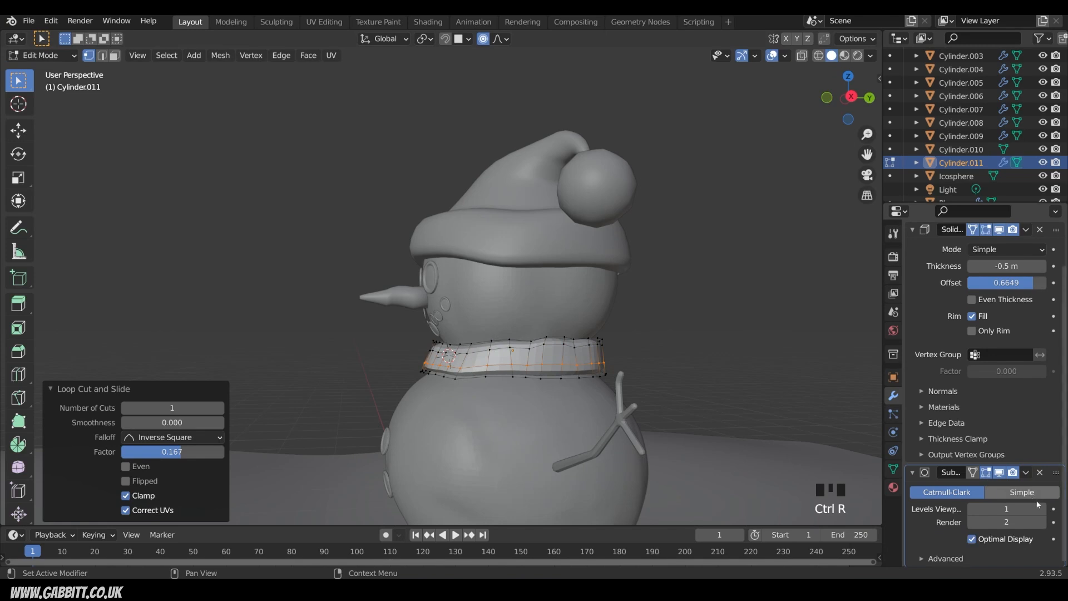
left_click(1043, 509)
middle_click_drag(532, 354, 621, 400)
key("Tab")
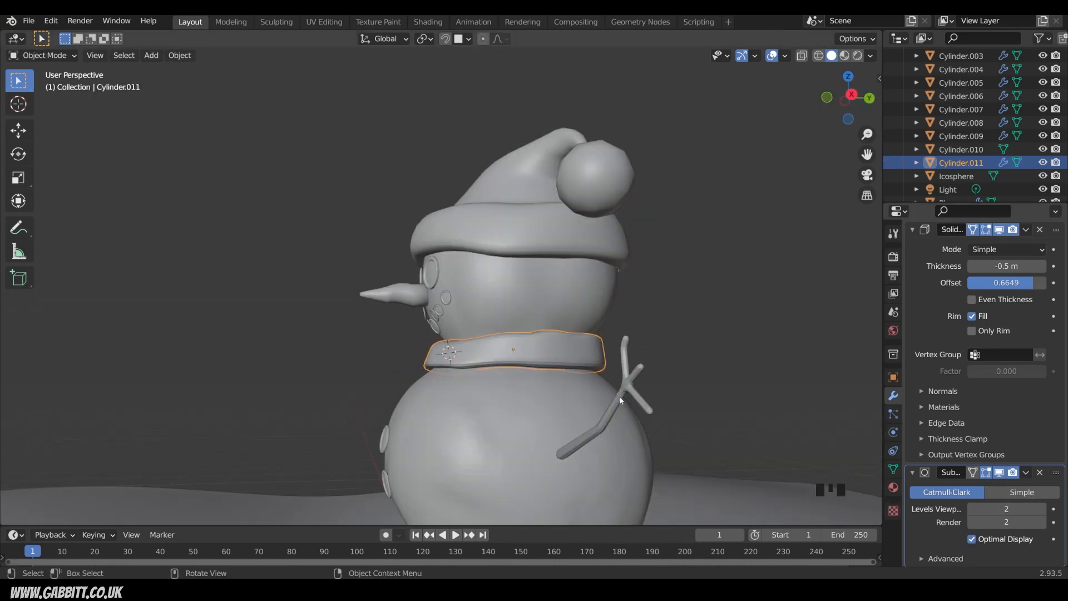
Move selected vertices along the scarf's lower border in Edit Mode.
middle_click_drag(556, 406, 339, 356)
key("Tab")
left_click(447, 374)
left_click(508, 380, "ctrl")
key("g")
left_click(459, 389)
Reposition several vertices along the scarf's upper border with proportional editing to make it uneven.
left_click(478, 342)
key("g")
scroll(477, 345, "down", 5)
left_click(478, 351)
key("g")
left_click(335, 353)
left_click(581, 341)
key("g")
middle_click_drag(566, 355, 670, 377)
left_click(583, 346)
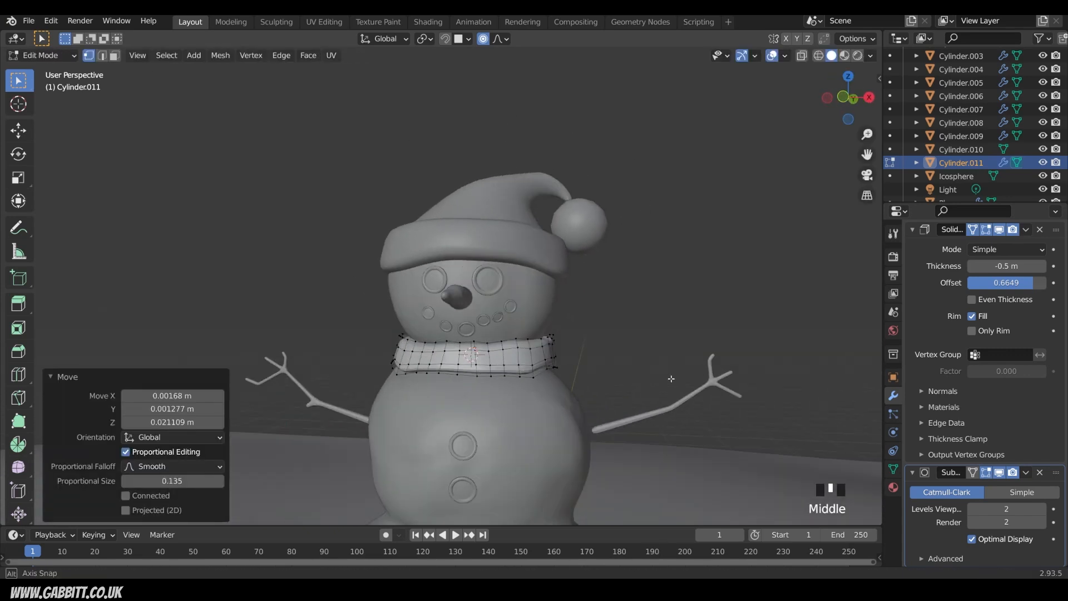
Select a block of faces at the front of the scarf, duplicate it and move the copy outward along Y.
key("Tab")
middle_click_drag(569, 405, 579, 403)
key("Tab")
key("Tab")
middle_click_drag(492, 375, 507, 377)
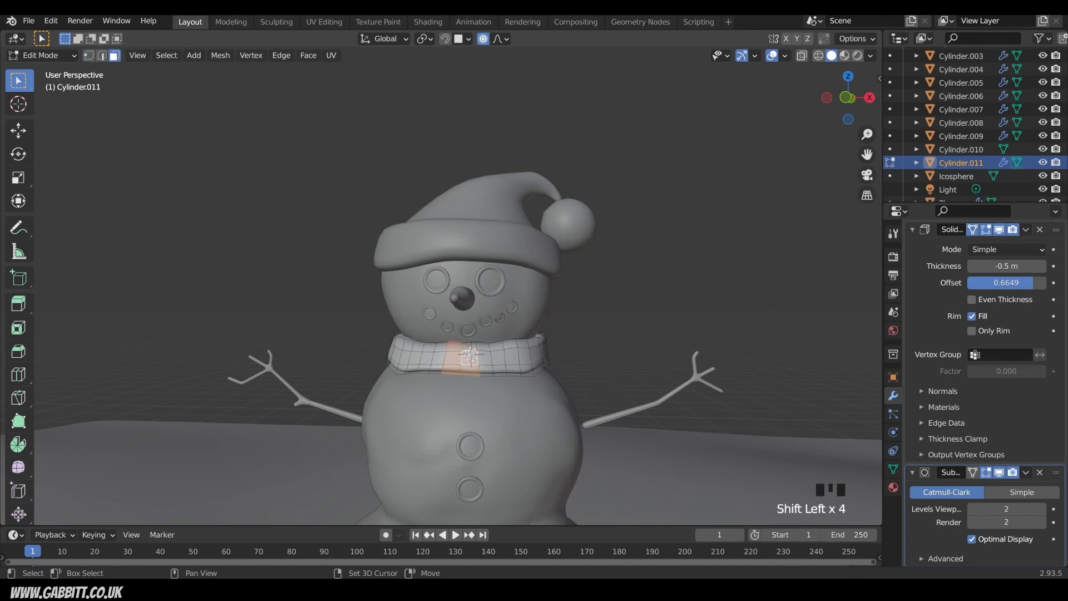
middle_click_drag(495, 358, 448, 395)
scroll(480, 378, "up", 5)
key("shift+d")
right_click(481, 379)
key("g")
key("y")
left_click(430, 396)
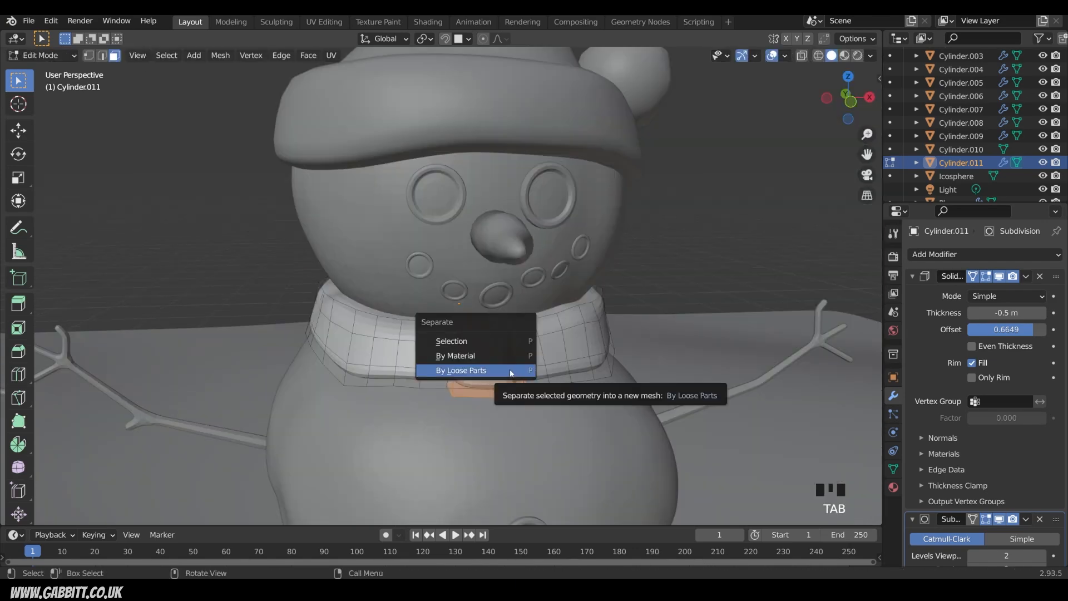
Separate the duplicated front faces into their own object and enter Edit Mode on that knot piece.
left_click(508, 437)
key("Tab")
left_click(503, 366)
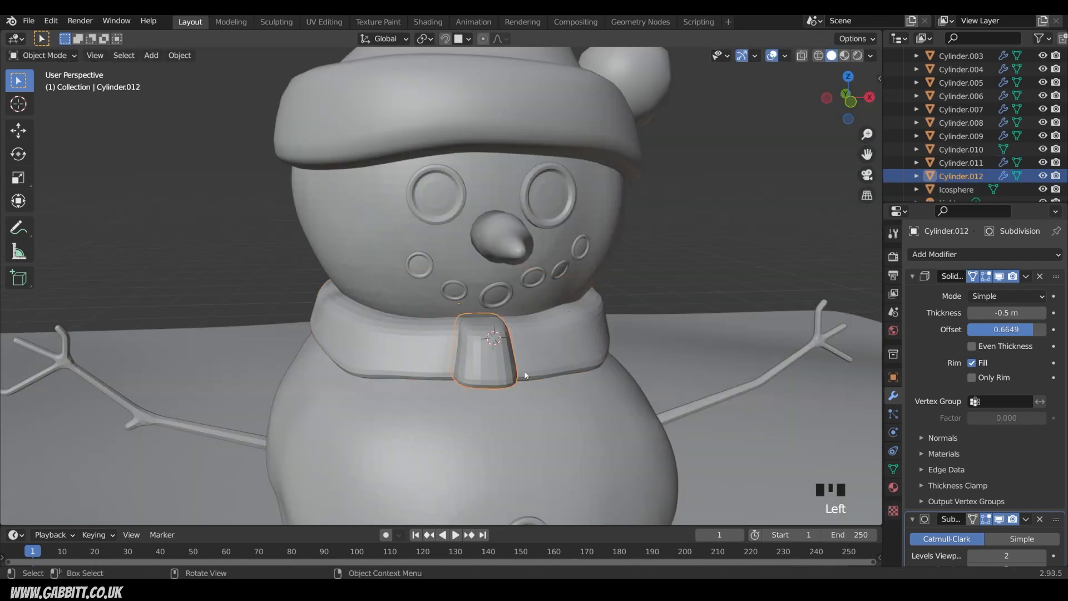
key("Tab")
Move the vertices on the knot piece's upper border to round its outline.
scroll(508, 369, "up", 3)
middle_click_drag(591, 419, 561, 402)
middle_click_drag(561, 402, 546, 396)
middle_click_drag(541, 351, 570, 359)
key("g")
left_click(546, 349)
left_click(505, 346)
key("g")
left_click(505, 333)
Move the vertices at both lower corners of the knot piece outward to widen its base.
left_click(425, 479)
key("g")
left_click(437, 479)
left_click(433, 439)
key("g")
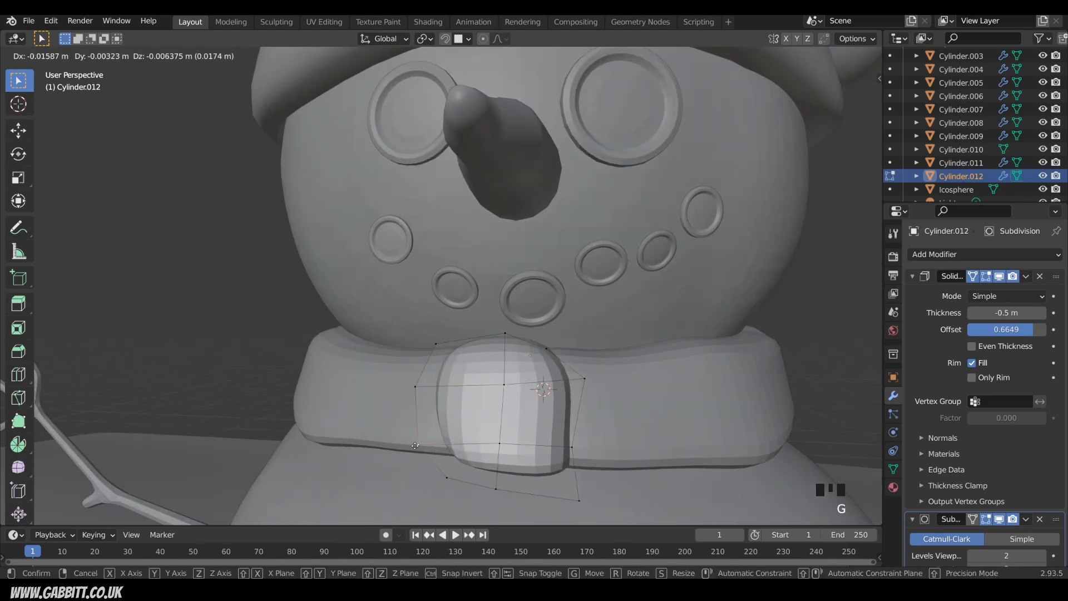
left_click(418, 445)
left_click(437, 480)
key("g")
left_click(416, 503)
left_click(580, 500)
left_click(593, 459)
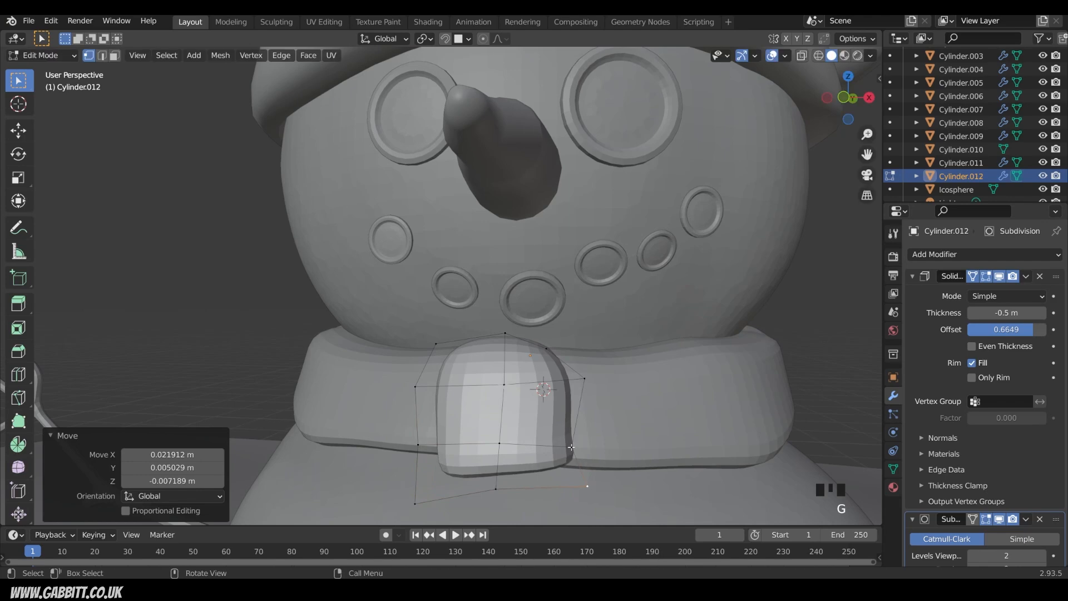
Duplicate the faces on one side of the knot and place the copy about 0.085 m lower, below the scarf.
scroll(557, 445, "down", 4)
middle_click_drag(556, 445, 479, 387)
key("Tab")
key("Tab")
scroll(481, 396, "up", 2)
key("shift+d")
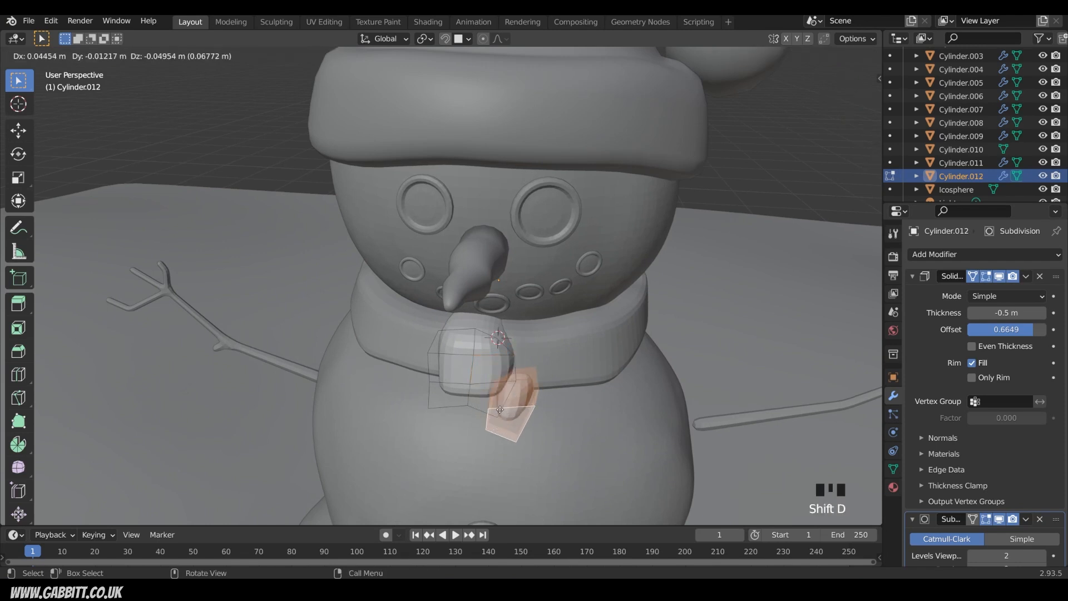
left_click(504, 428)
middle_click_drag(503, 428, 477, 440)
middle_click_drag(472, 448, 474, 212)
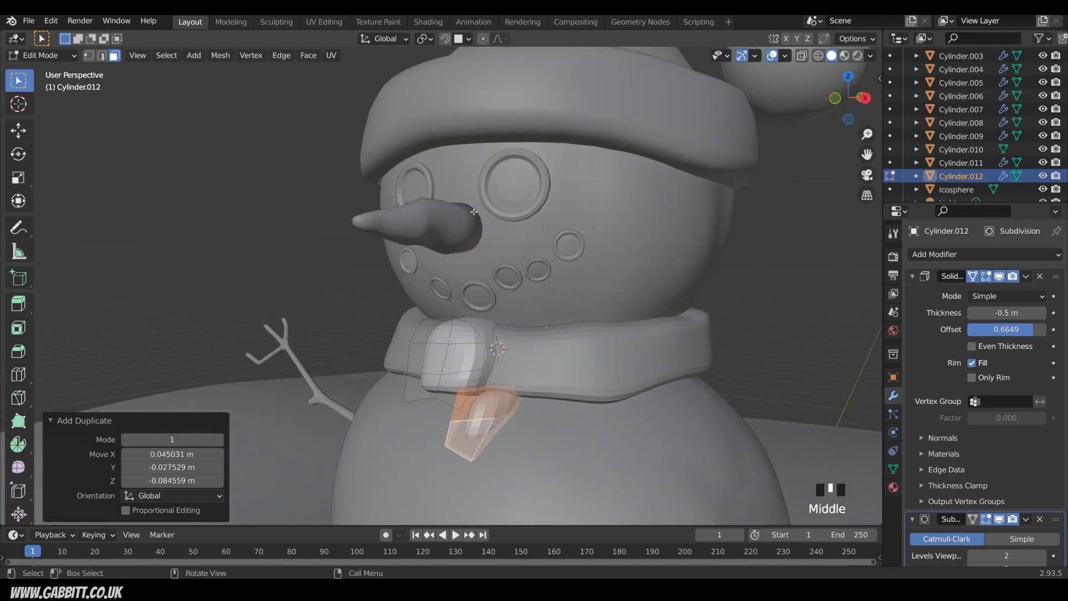
Enable snapping, separate the duplicated faces by loose parts, and select the new piece in Object Mode.
left_click(445, 42)
middle_click_drag(456, 345, 517, 340)
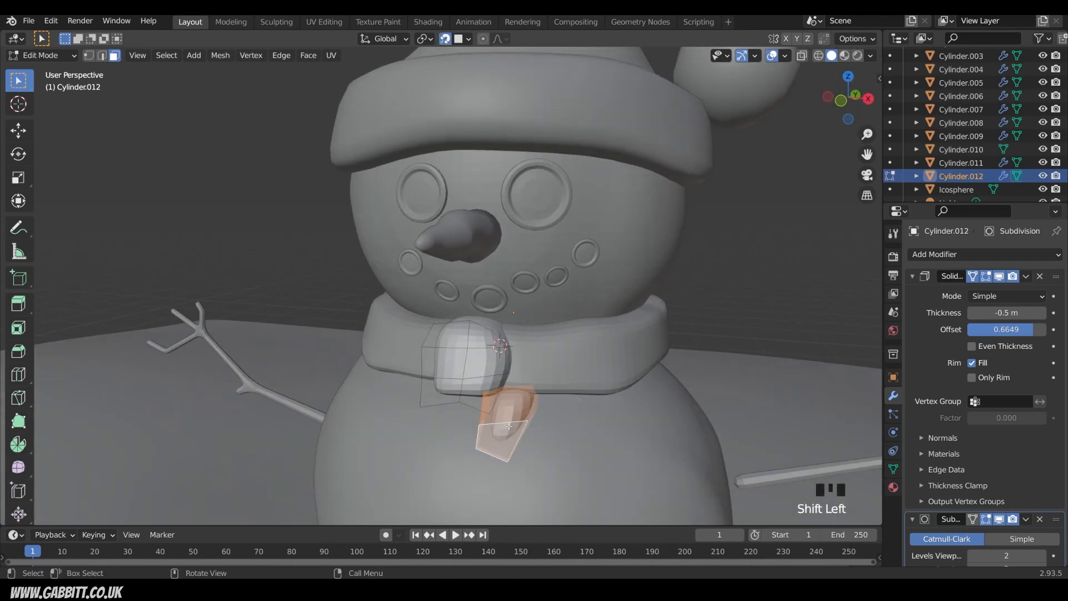
key("p")
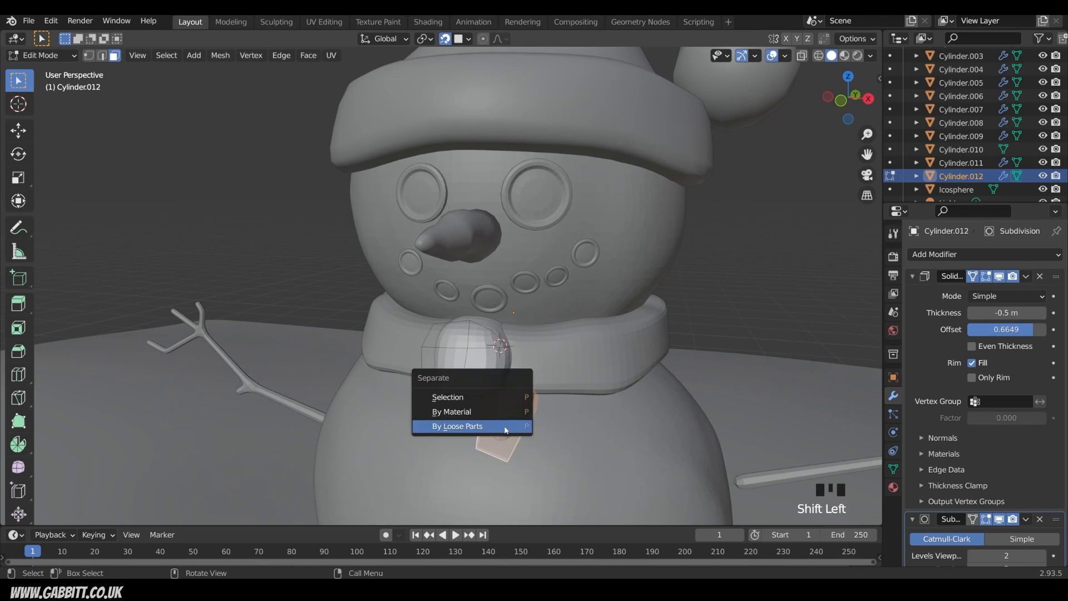
left_click(506, 430)
key("Tab")
left_click(520, 414)
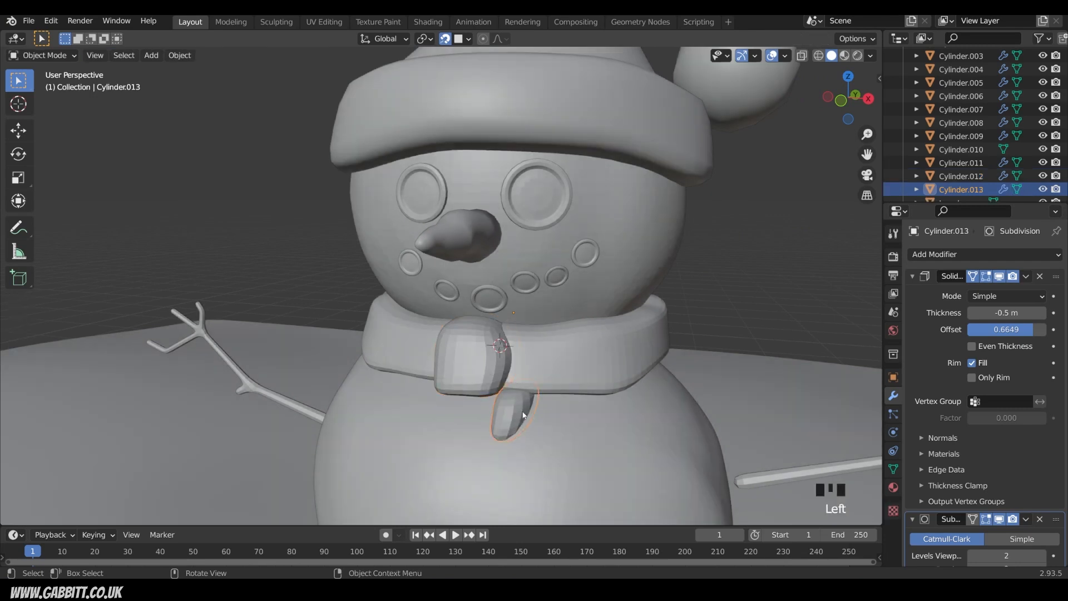
Move the upper and lower edges of the new scarf tail piece in Edit Mode.
key("Tab")
key("ctrl+z")
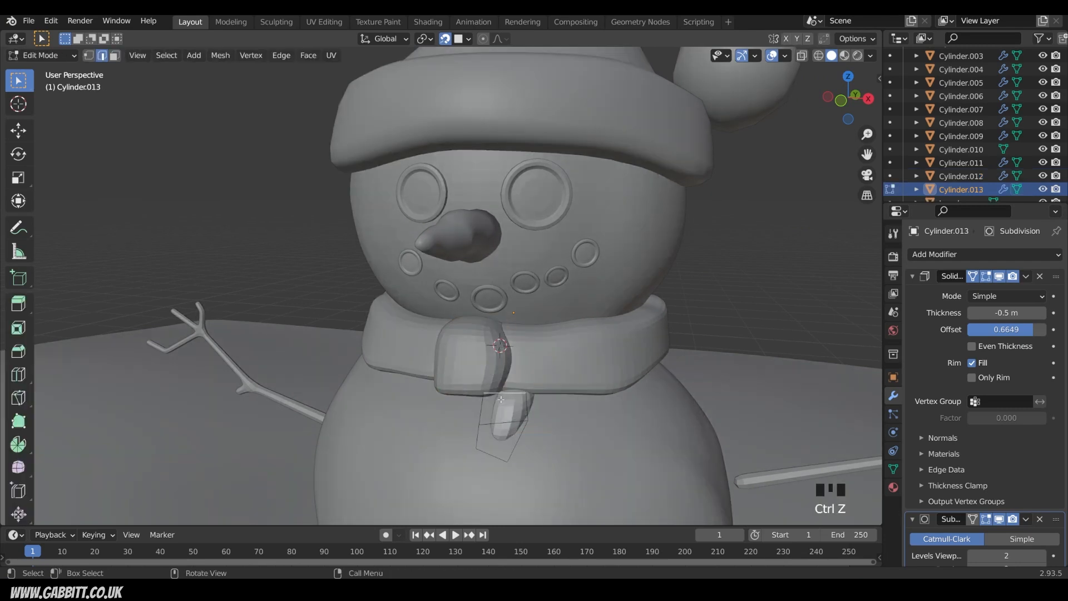
key("g")
left_click(495, 400)
left_click(493, 454)
key("g")
left_click(497, 493)
Scale the tail piece's middle edge and rotate its lower edge.
left_click(497, 434)
key("s")
left_click(516, 441)
left_click(496, 494)
key("r")
left_click(496, 488)
Extrude the tail's lower edge twice down the snowman's body.
scroll(482, 403, "down", 3)
key("e")
left_click(489, 432)
key("e")
left_click(495, 471)
Reposition individual vertices around the upper part of the scarf tail so that it follows the snowman's body.
middle_click_drag(390, 389, 431, 370)
left_click(521, 368)
key("g")
left_click(515, 373)
key("g")
left_click(512, 339)
left_click(449, 372)
key("g")
left_click(460, 369)
left_click(531, 349)
key("g")
left_click(520, 354)
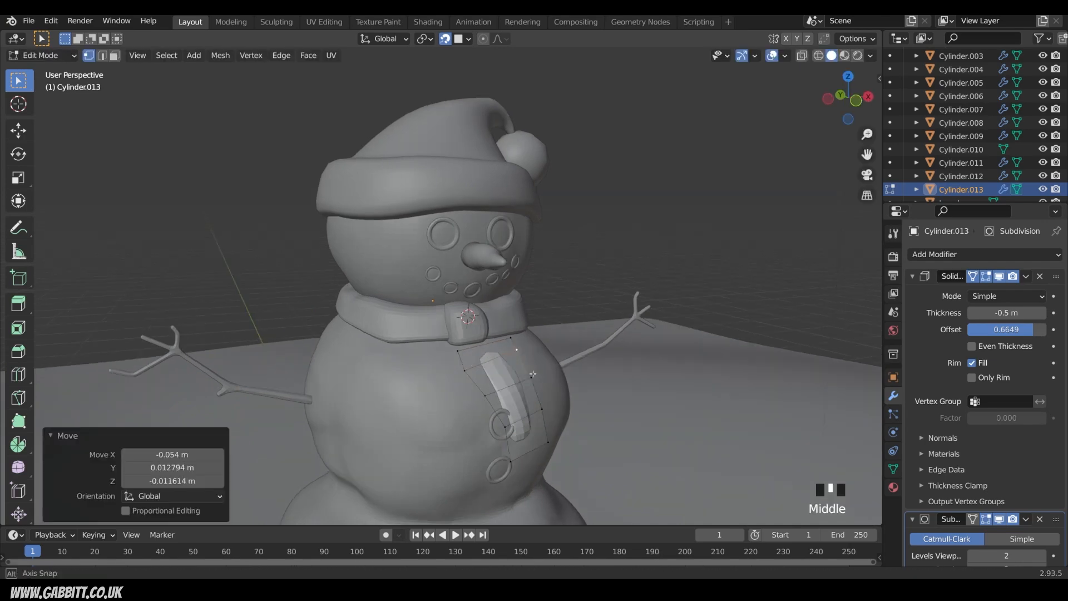
Turn off snapping, reposition the scarf tail against the body, and set its Solidify thickness to -0.17 m.
middle_click_drag(520, 354, 501, 311)
left_click(538, 411)
key("Tab")
middle_click_drag(500, 378, 600, 363)
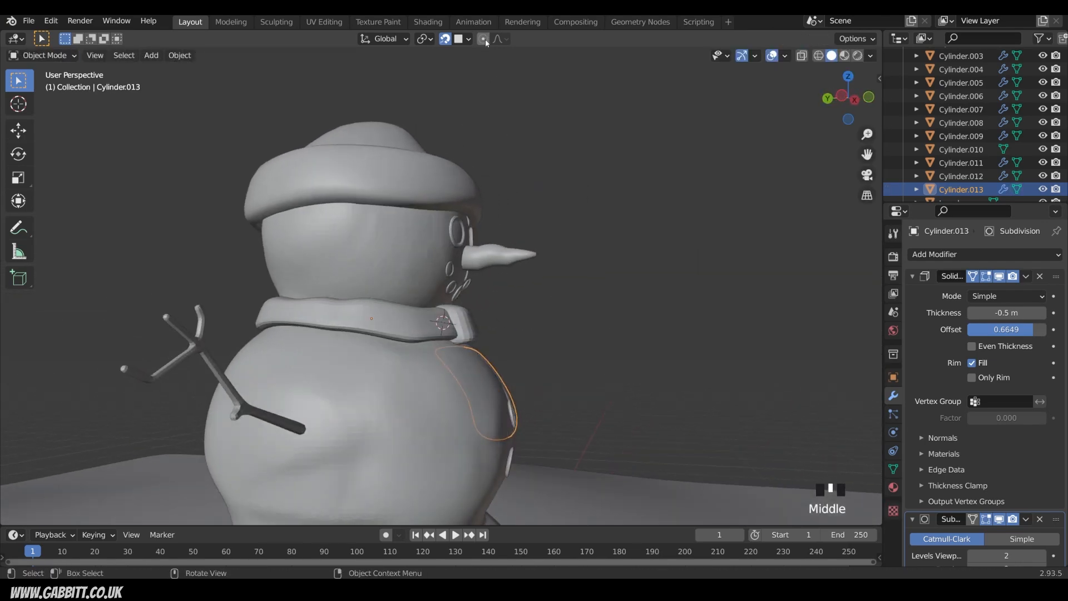
left_click(445, 39)
key("g")
middle_click_drag(479, 384, 300, 403)
left_click(533, 388)
left_click_drag(1007, 313, 1029, 313)
Move the tail's vertices and edges so that its upper end tucks under the knot and its outline follows the body.
key("g")
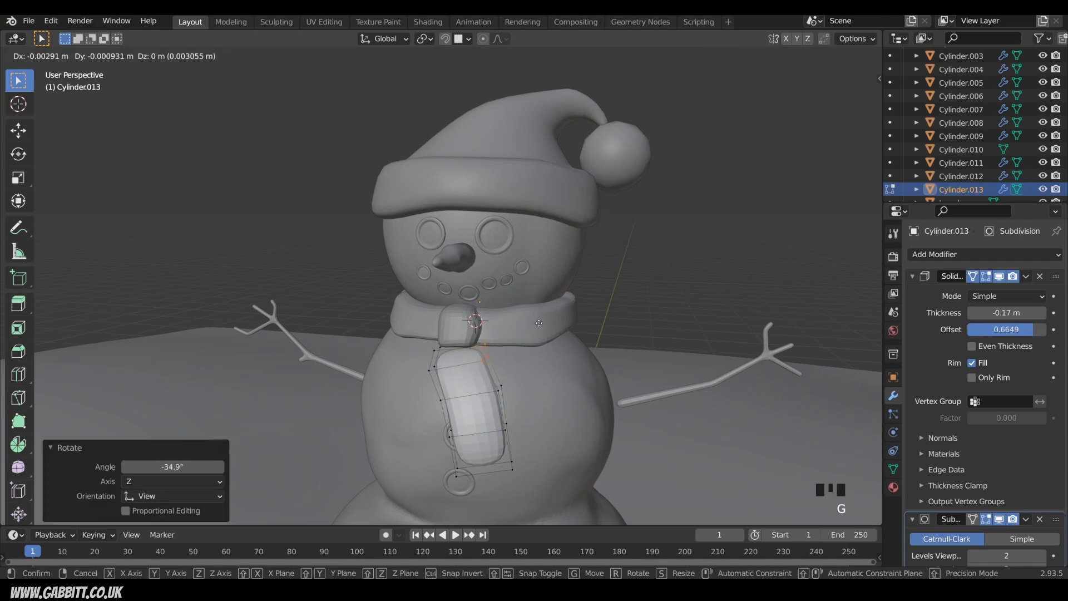
left_click(533, 324)
key("g")
left_click(473, 367)
middle_click_drag(506, 390, 526, 417)
key("g")
left_click(431, 418)
key("g")
left_click(494, 350)
key("g")
left_click(523, 453)
key("g")
left_click(471, 478)
Add an edge loop close to the tail's lower end and leave Edit Mode.
key("ctrl+r")
left_click(519, 439)
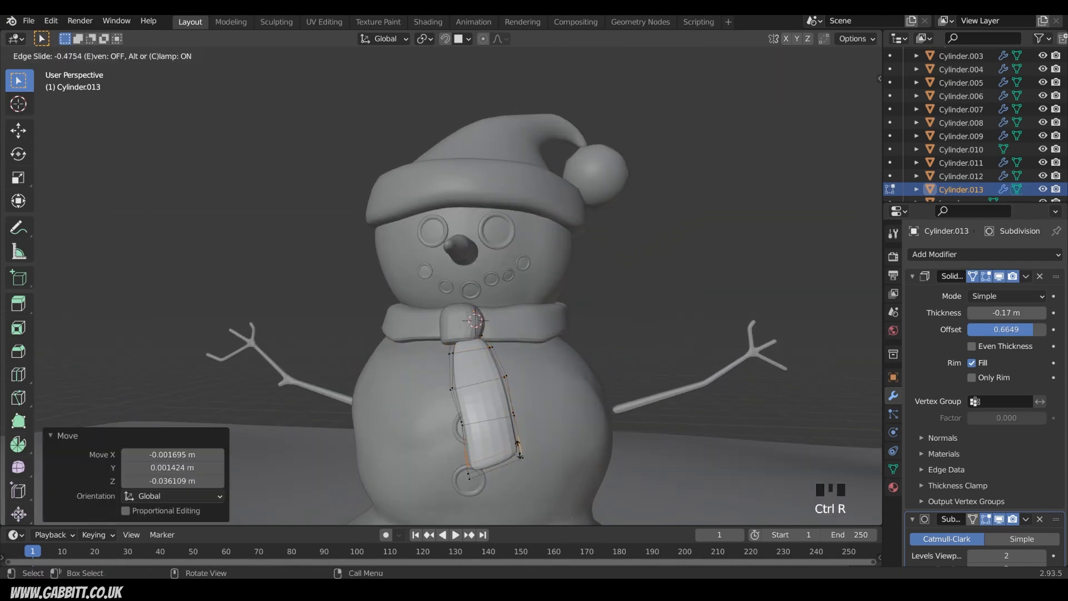
left_click(517, 444)
middle_click_drag(518, 443, 526, 348)
key("Tab")
Duplicate the scarf tail, rotate the copy, and move it beside the original so that both hang from the knot.
key("shift+d")
left_click(562, 439)
key("r")
left_click(666, 316)
key("g")
left_click(675, 316)
middle_click_drag(676, 316, 668, 353)
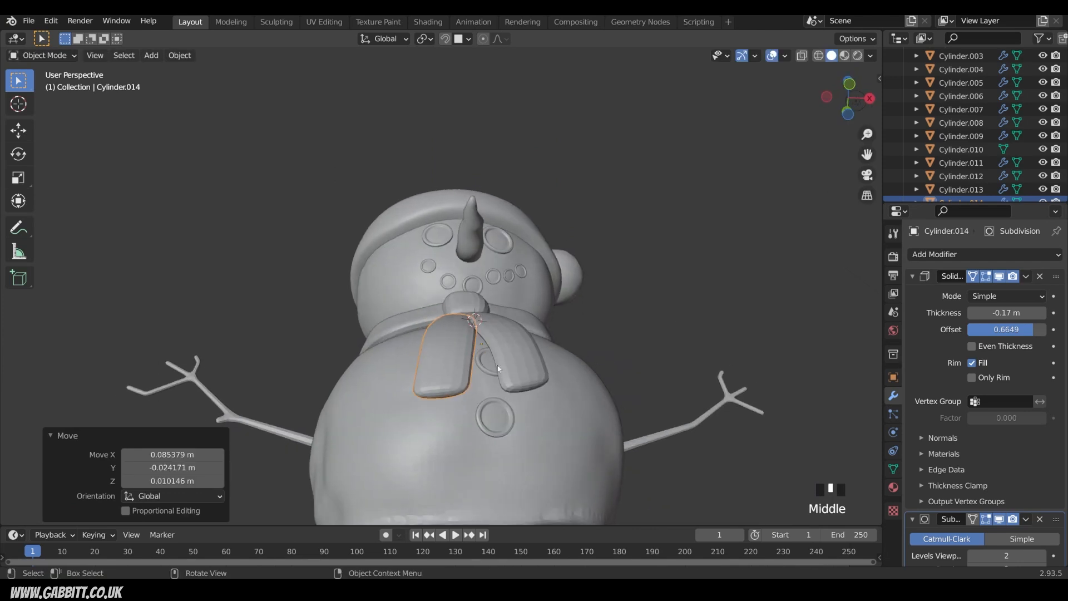
middle_click_drag(487, 346, 548, 367)
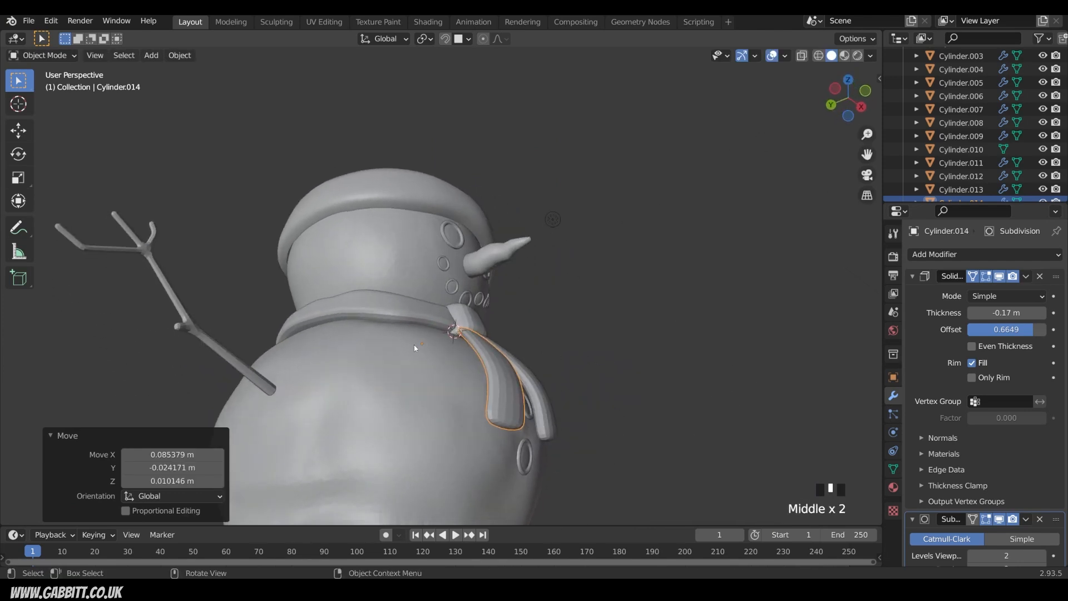
middle_click_drag(505, 413, 453, 444)
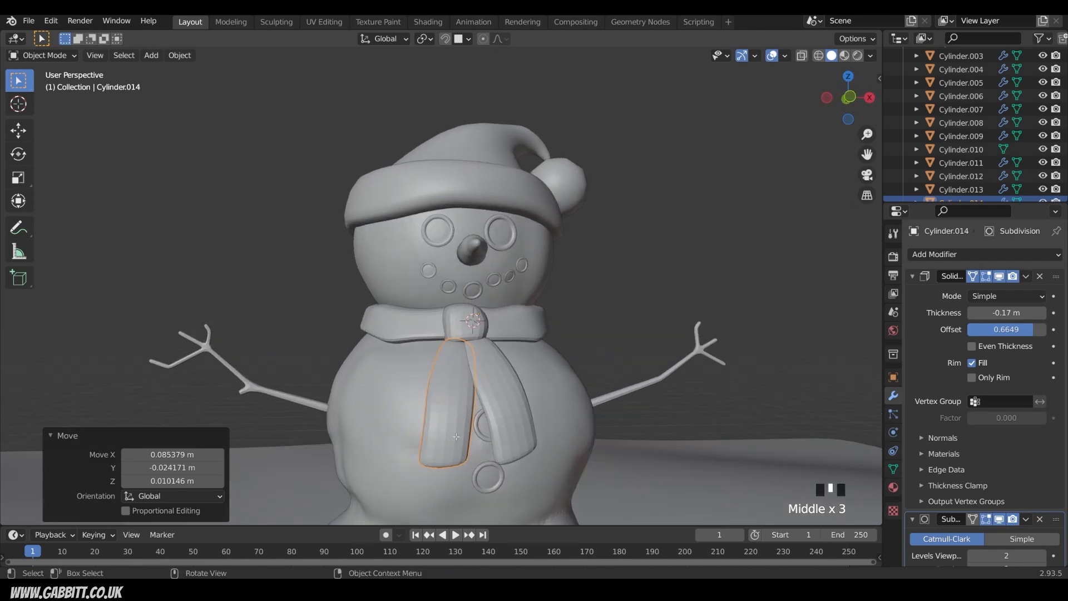
Delete the lowest face of the duplicated tail in Edit Mode.
key("Tab")
left_click_drag(402, 440, 488, 488)
middle_click_drag(486, 485, 483, 466)
key("3")
left_click(438, 449)
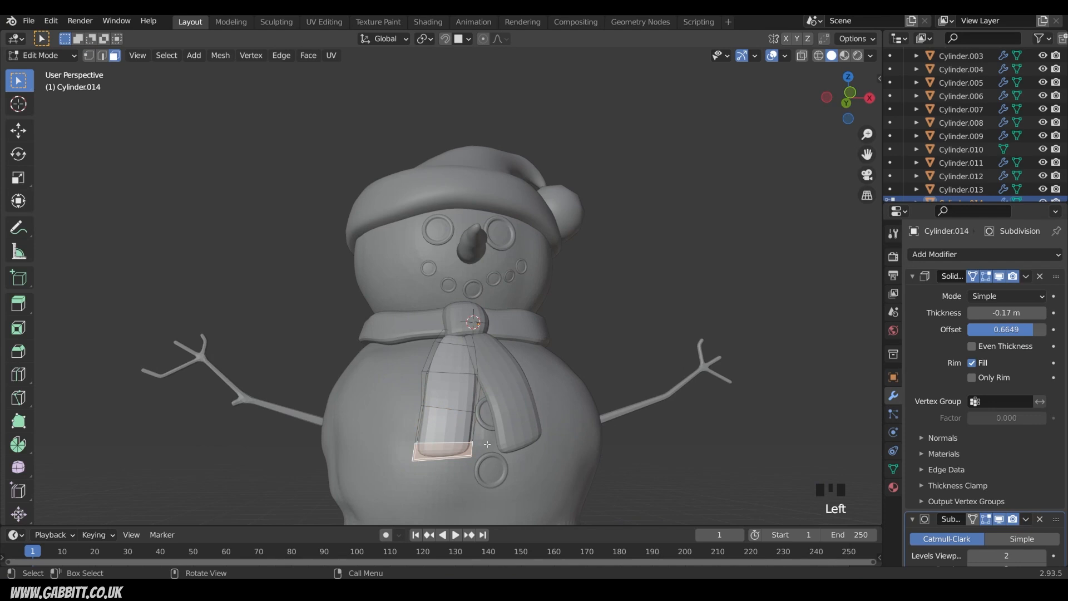
key("x")
left_click(486, 443)
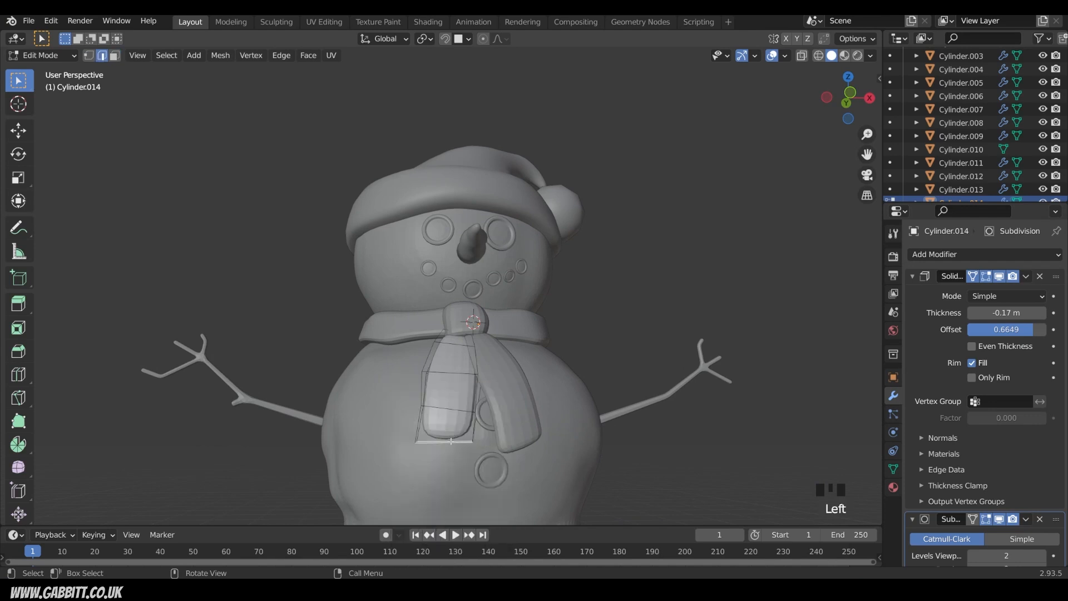
Slide the duplicated tail's lower edge upward to shorten it.
key("g")
key("g")
left_click(451, 433)
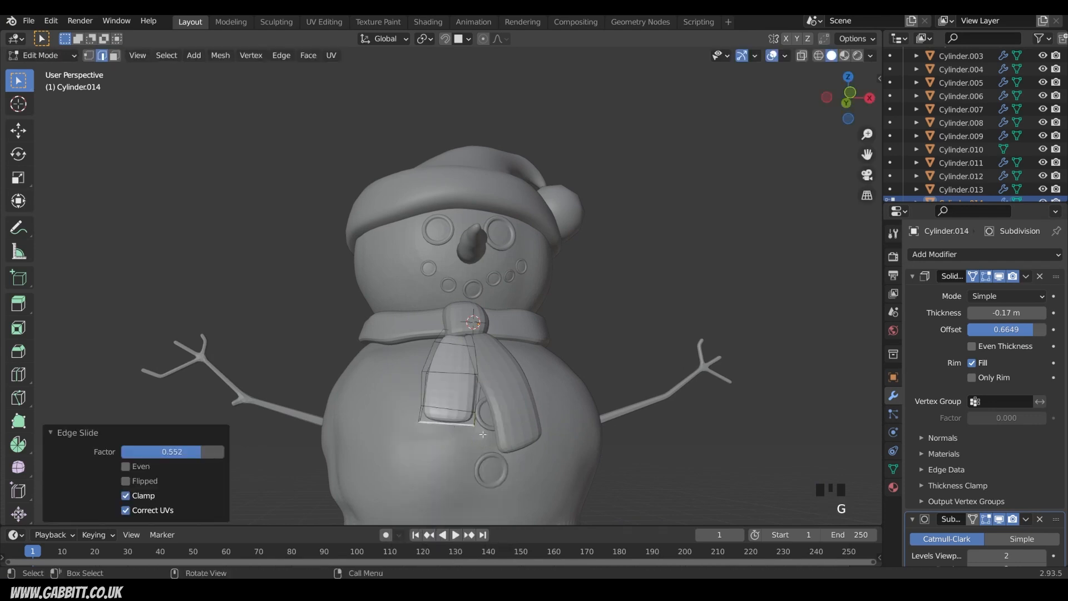
middle_click_drag(451, 434, 458, 463)
Adjust the upper vertices of the scarf's neck band around the knot and return to Object Mode.
middle_click_drag(501, 429, 505, 439)
middle_click_drag(504, 440, 507, 393)
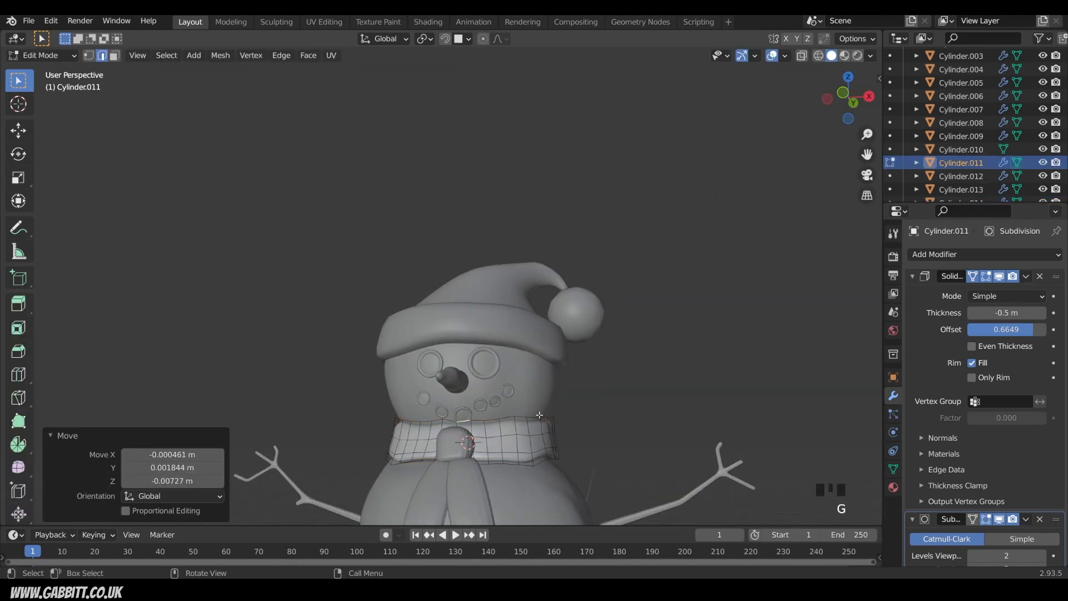
middle_click_drag(557, 334, 457, 340)
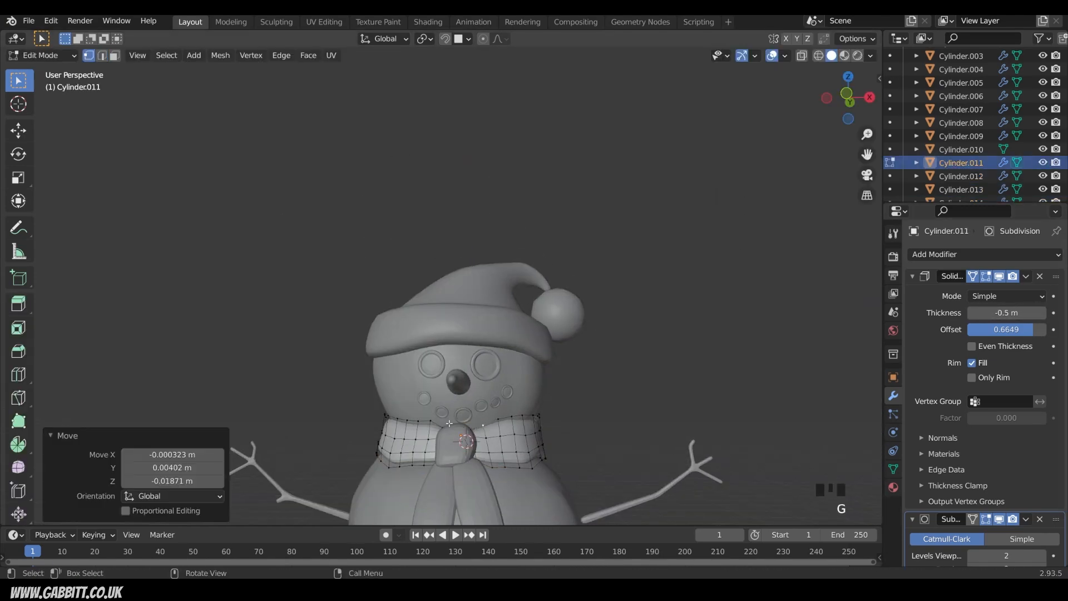
key("Tab")
middle_click_drag(551, 445, 561, 477)
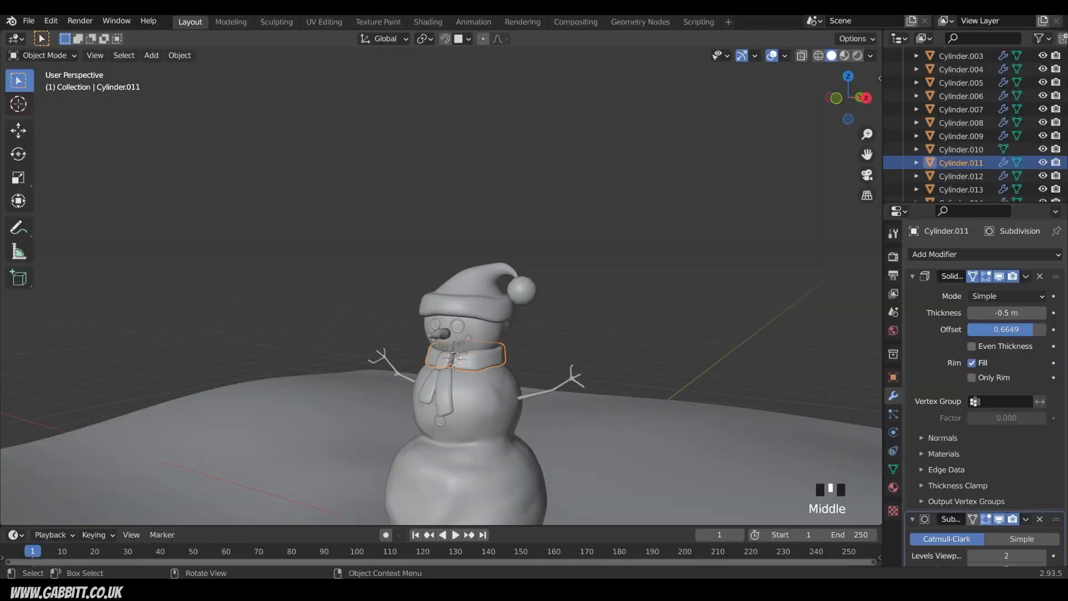
Reshape the drooping tip of the hat near the pom-pom by moving its vertices with proportional editing.
scroll(501, 306, "up", 2)
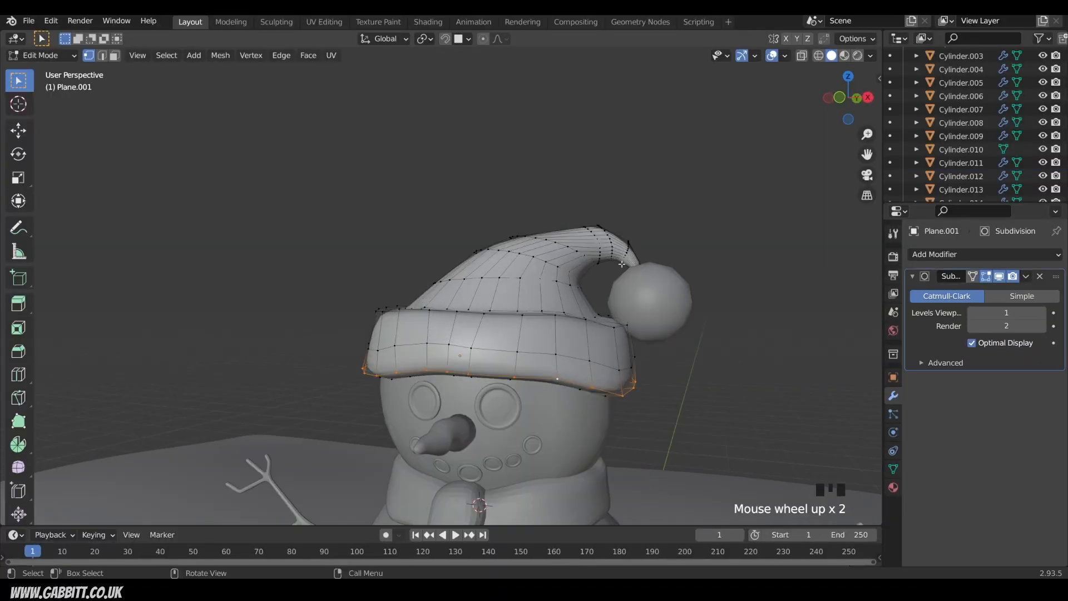
key("g")
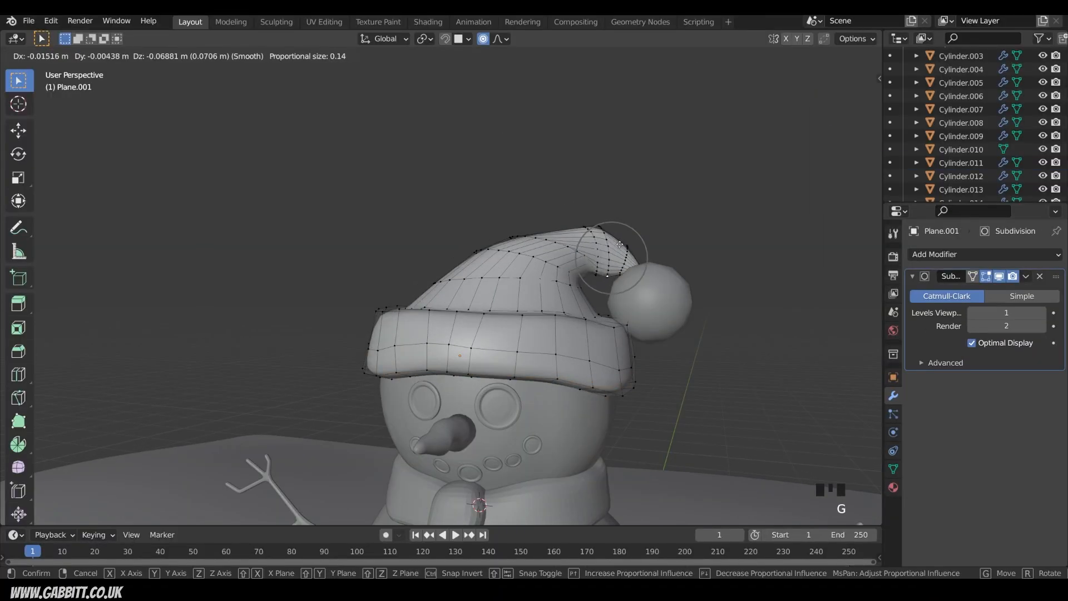
left_click(590, 278)
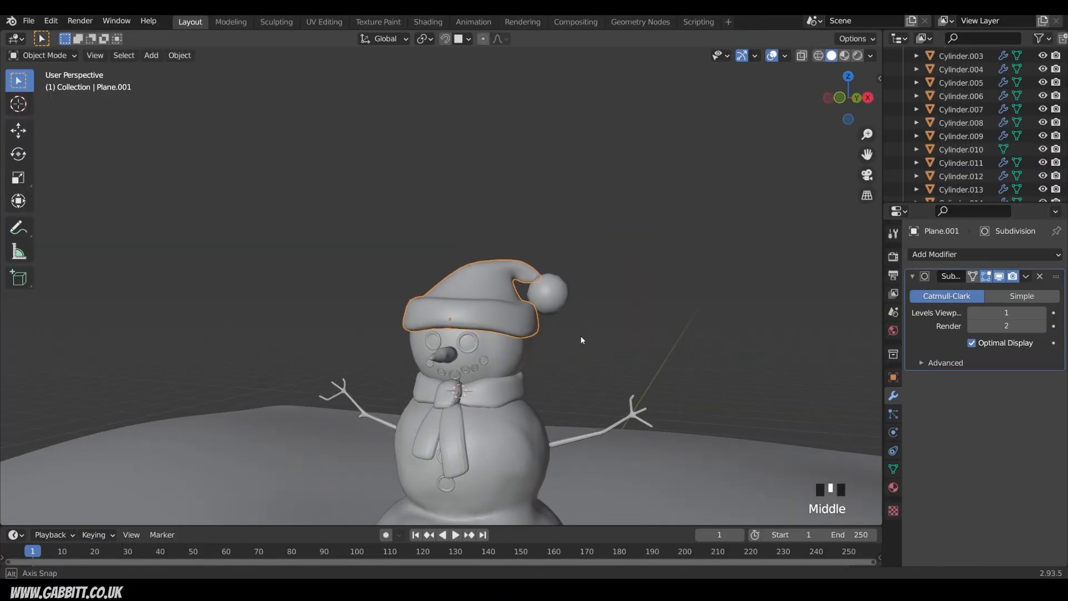
left_click(579, 284)
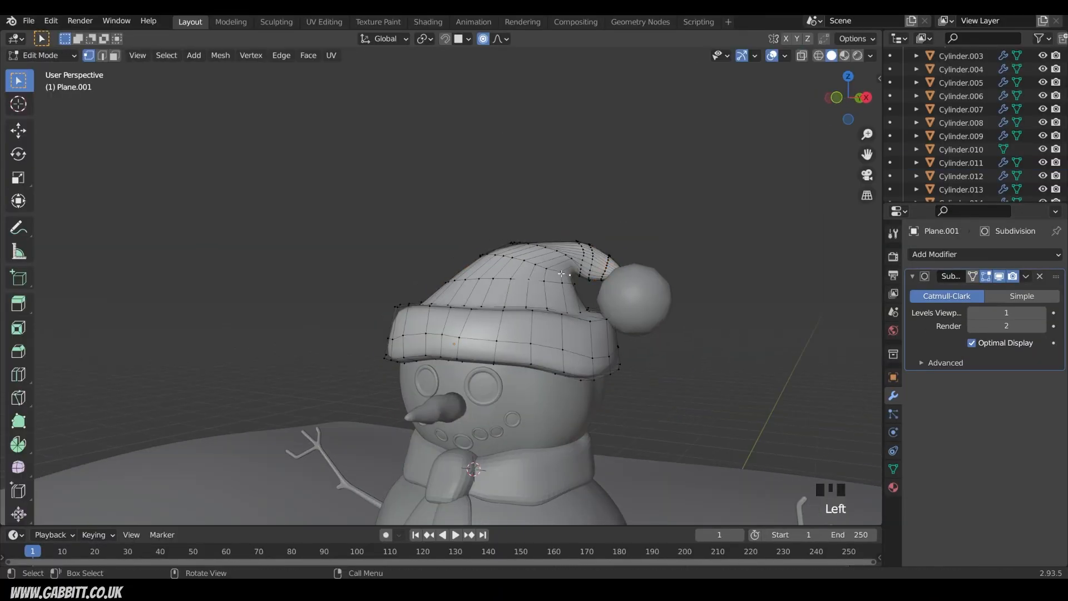
key("g")
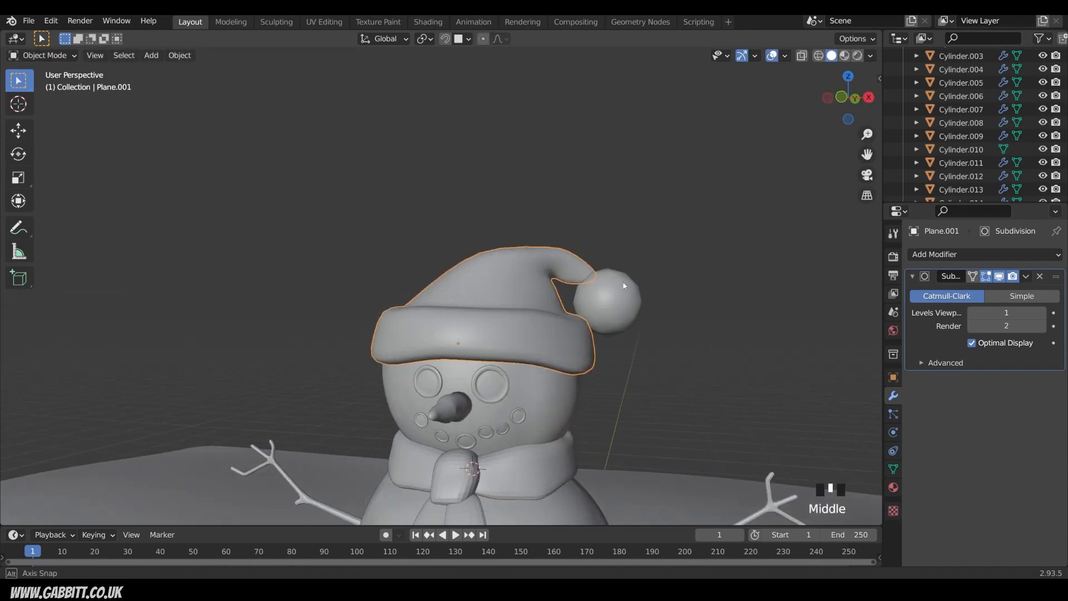
scroll(556, 354, "down", 3)
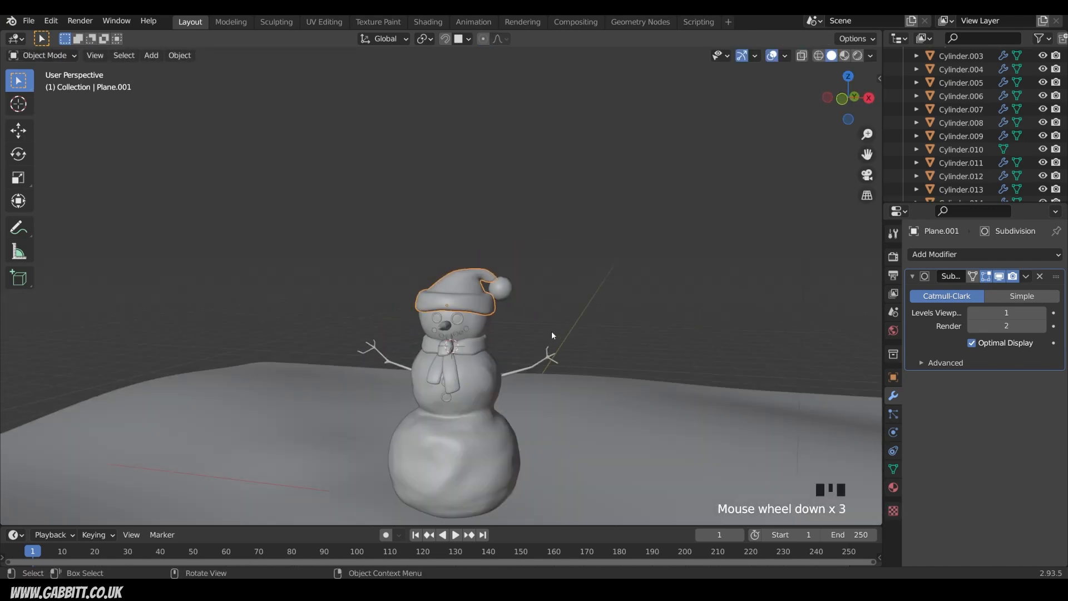
Switch to the Shading workspace and create a new material named "hat" for the hat.
left_click(428, 22)
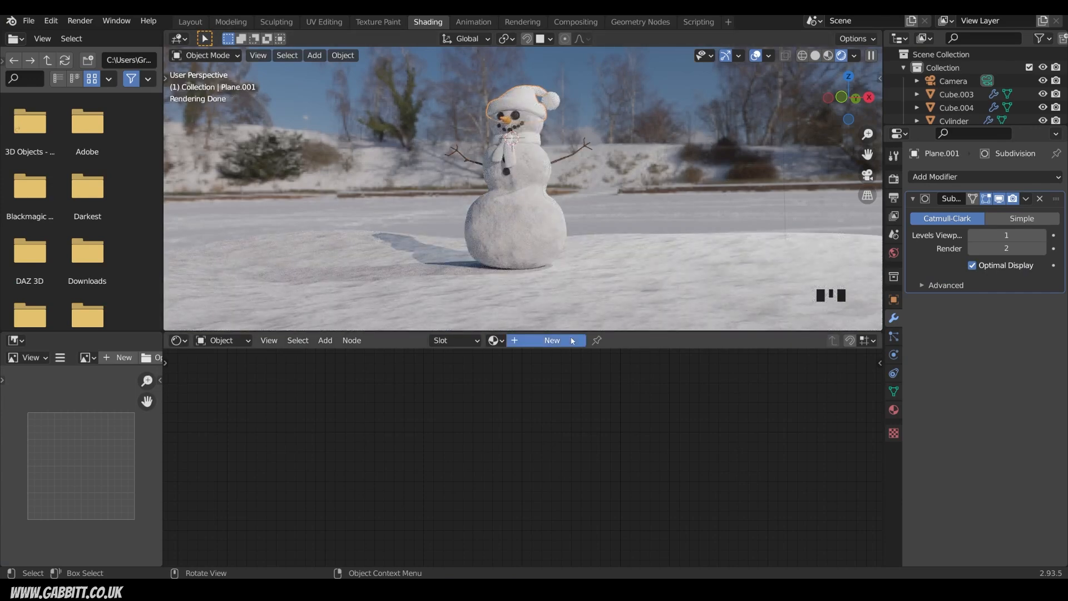
left_click(553, 340)
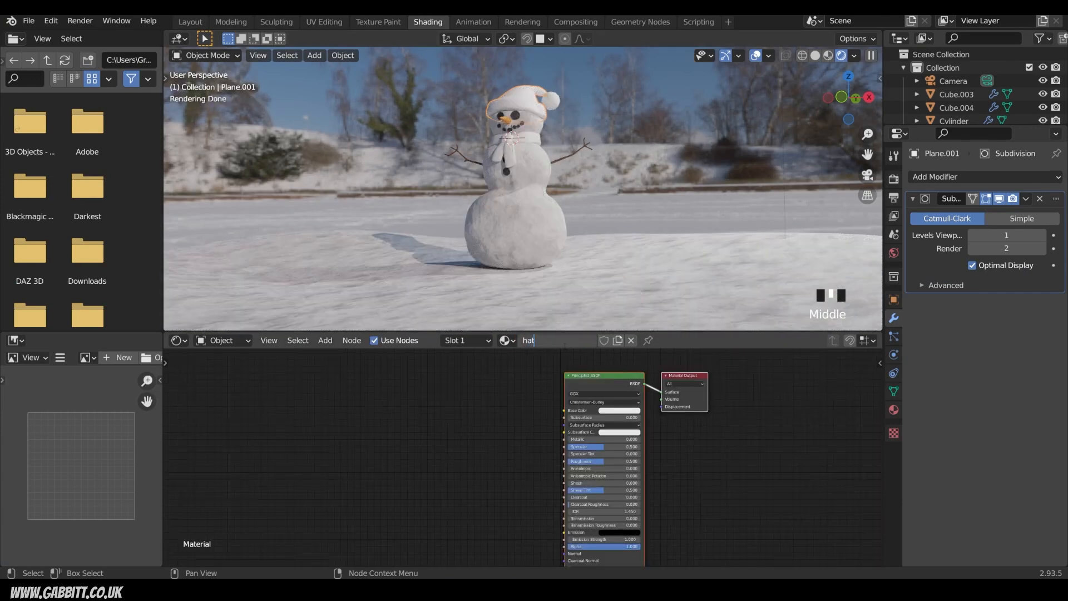
key("Return")
Run the Principled Texture Setup with all the Fabric_Knitted_005 images from the fabric 2 folder.
key("ctrl+shift+t")
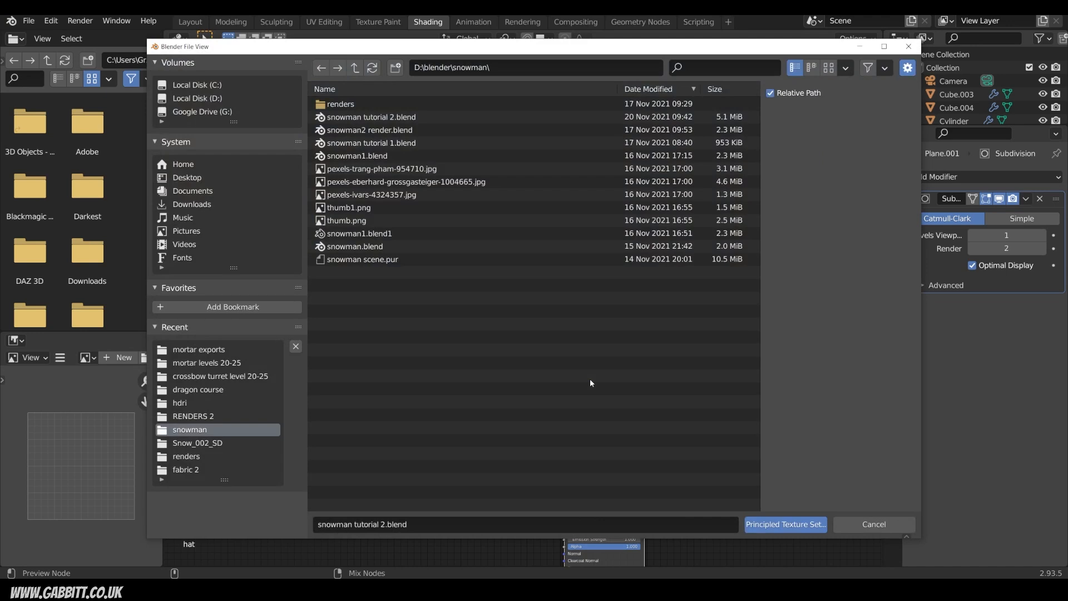
left_click(186, 470)
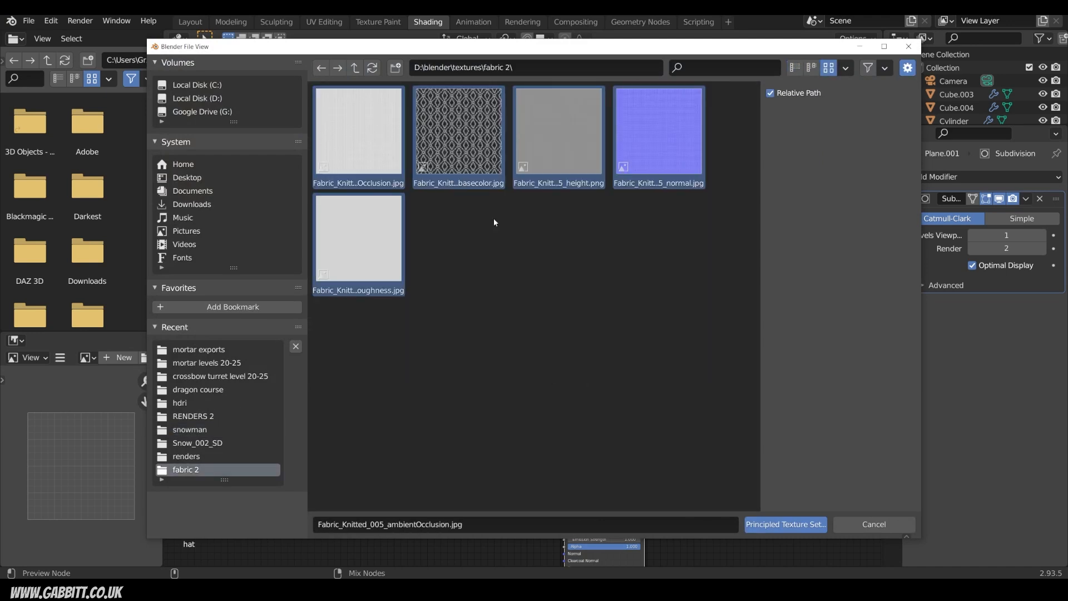
key("Return")
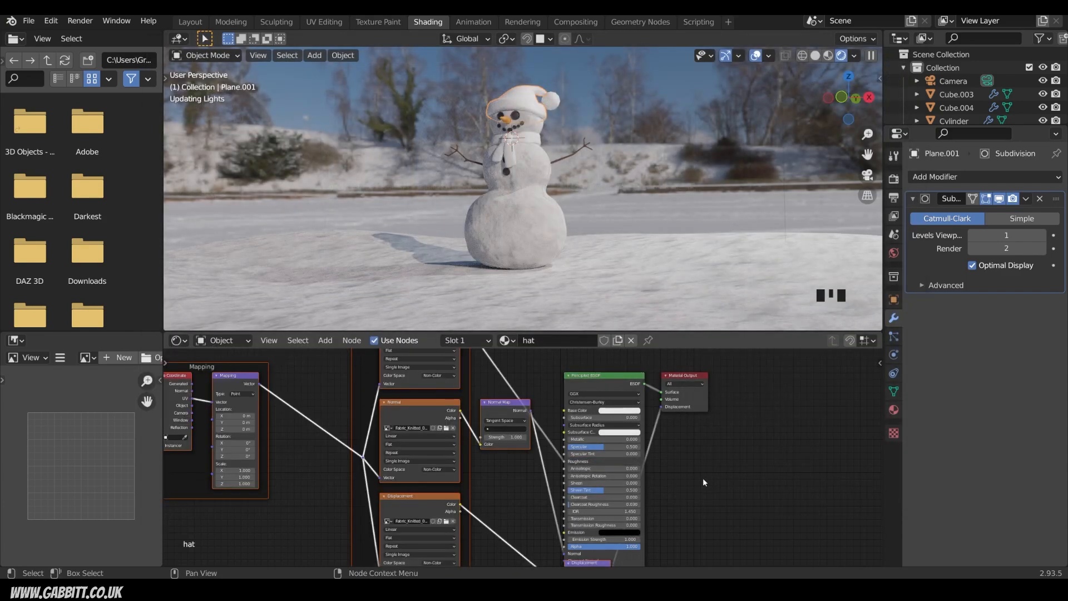
scroll(573, 326, "up", 3)
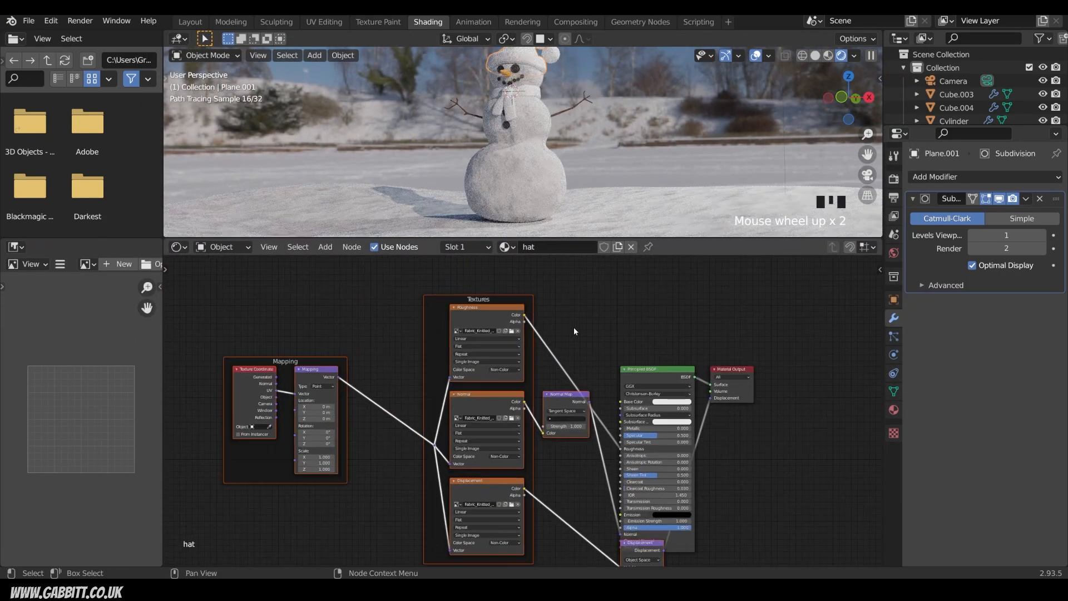
Duplicate the roughness texture node, load the Fabric_Knitted basecolor image into the copy, and connect its color to Base Color.
left_click(458, 322)
middle_click_drag(571, 354, 596, 483)
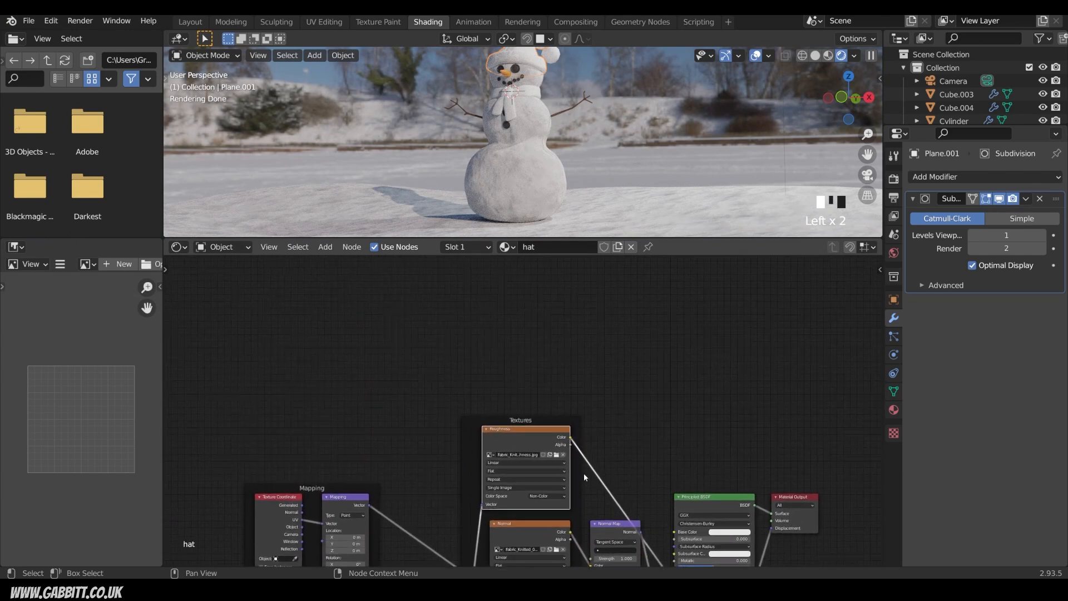
key("shift+d")
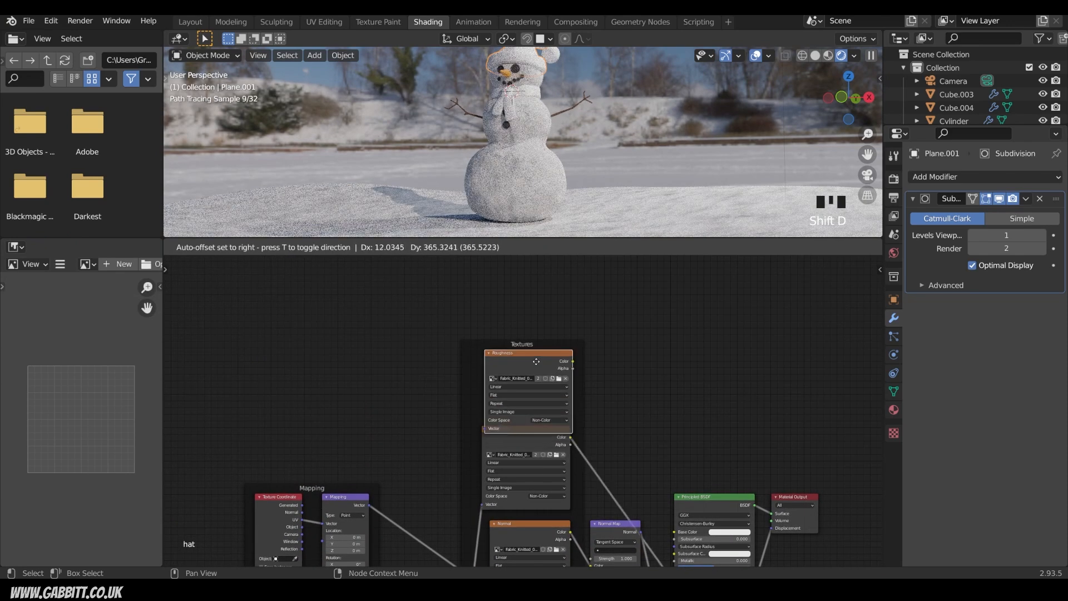
left_click(556, 368)
left_click(556, 366)
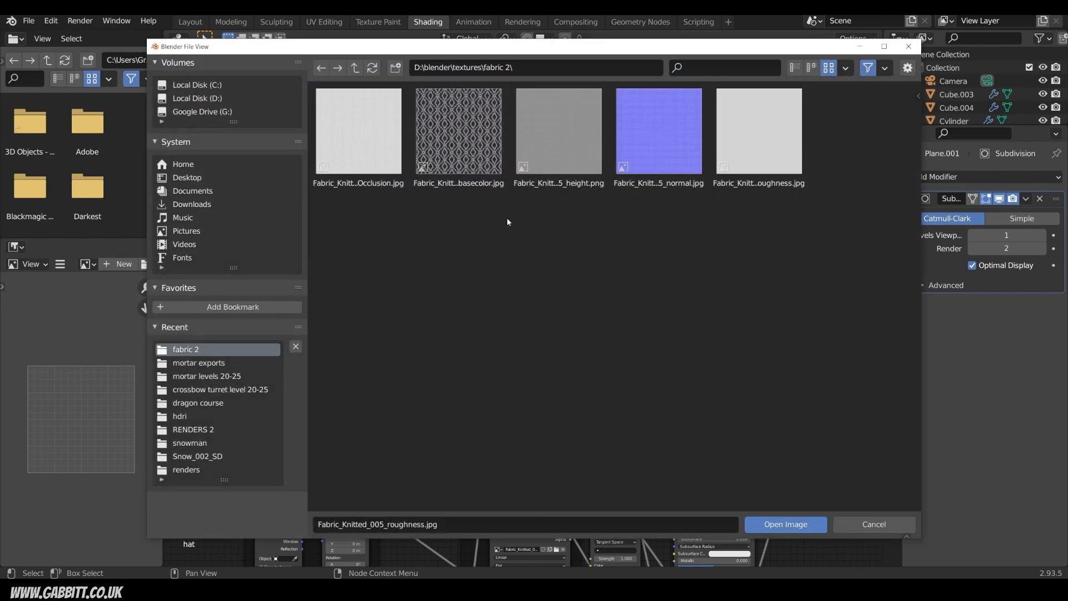
left_click(476, 182)
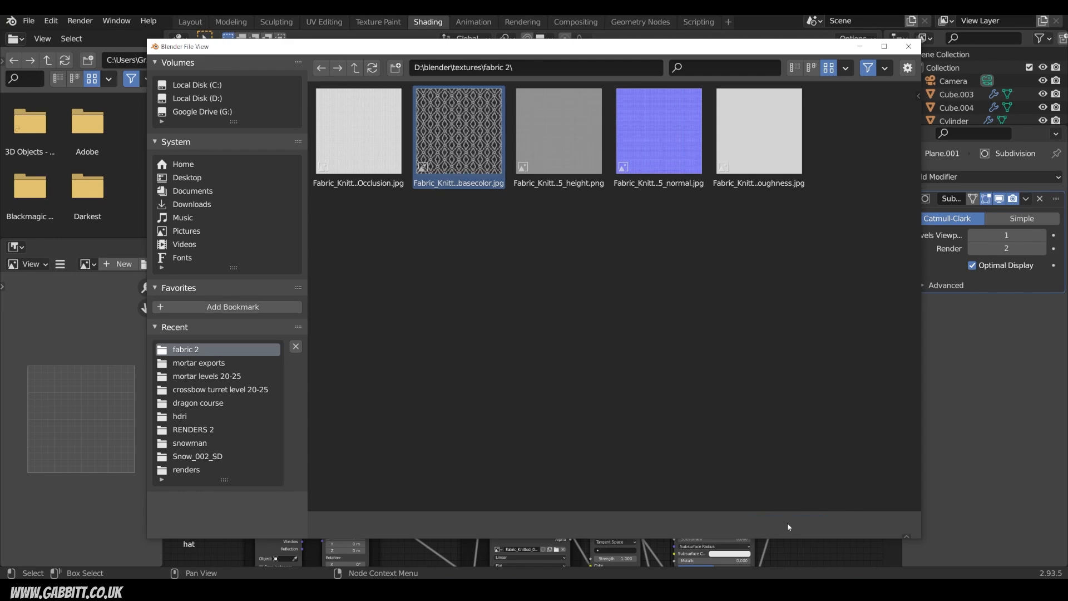
left_click(782, 524)
left_click_drag(572, 348, 675, 532)
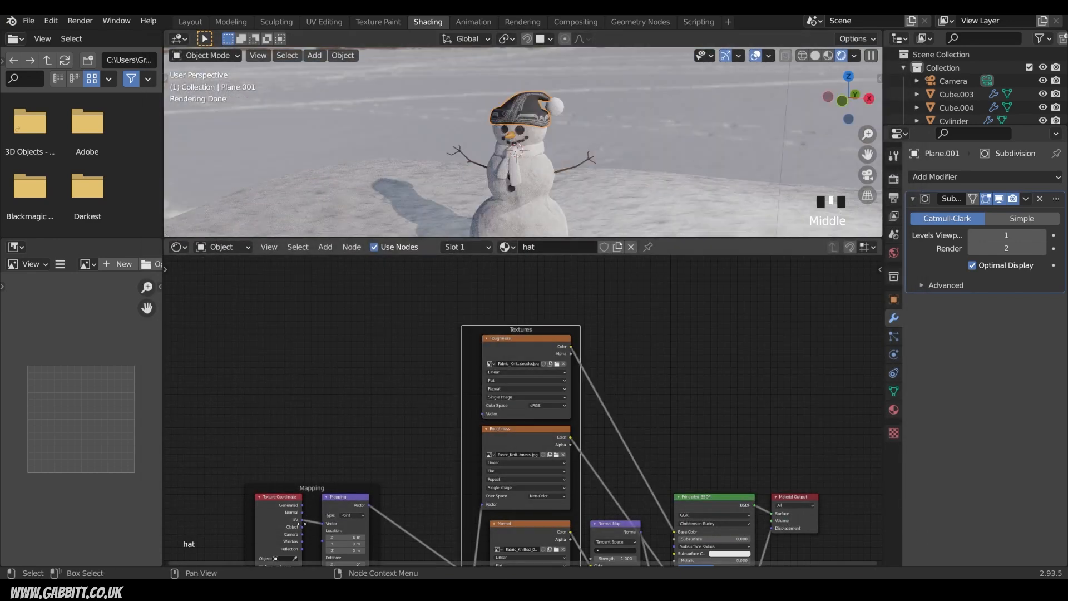
Change the projection of the hat material's image texture nodes from Flat to Box.
left_click(507, 381)
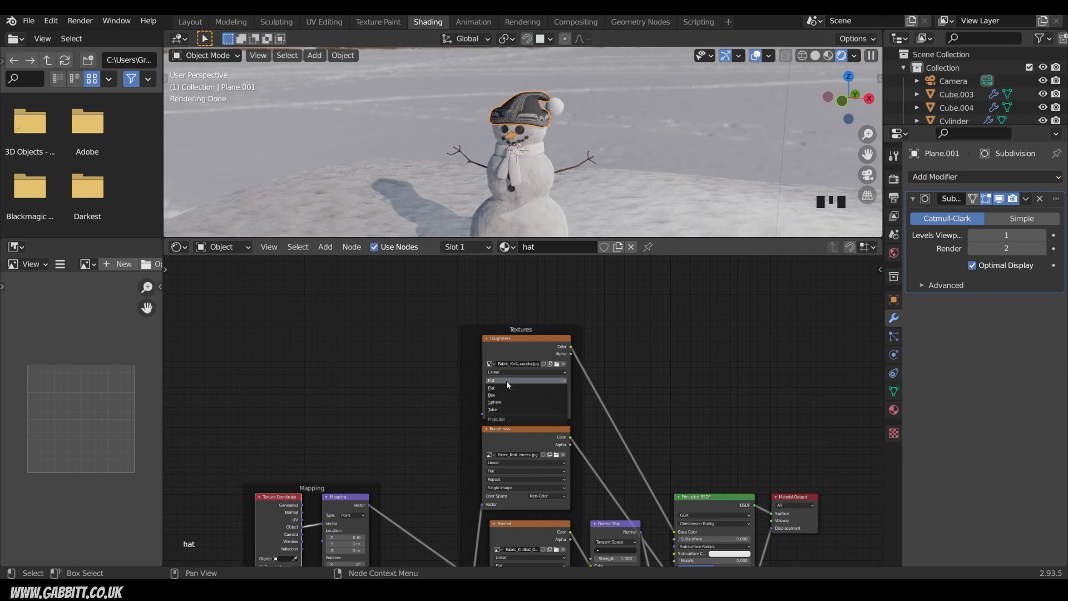
left_click(507, 395)
middle_click_drag(620, 459, 649, 391)
scroll(532, 410, "up", 3)
left_click(533, 401)
left_click(530, 420)
left_click(544, 520)
left_click(542, 539)
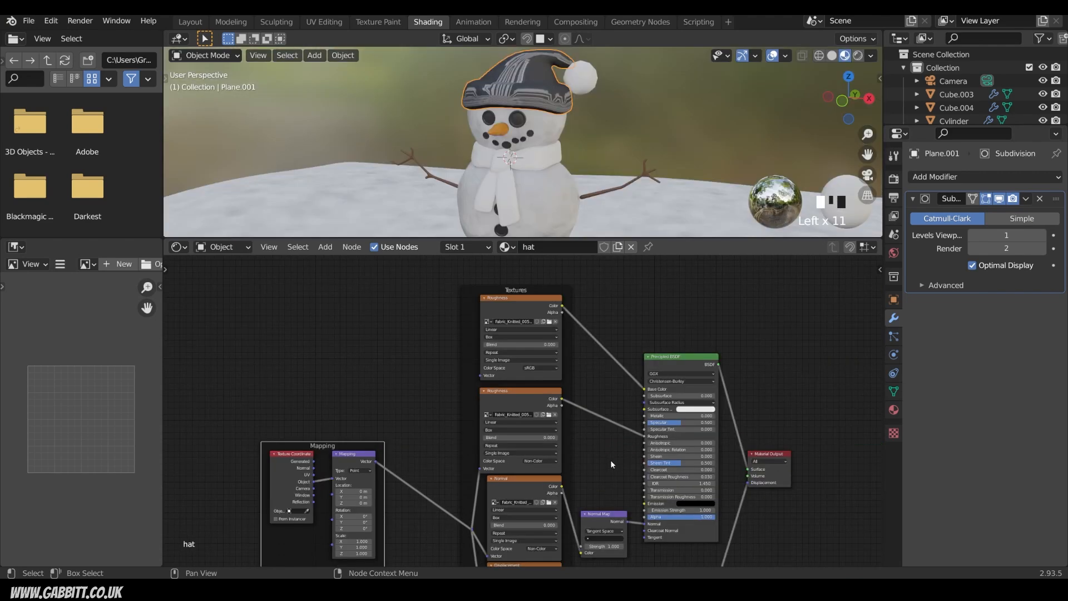
Connect the mapping vector to the base color texture node and space out the texture nodes.
middle_click_drag(610, 462, 634, 451)
left_click_drag(497, 520, 529, 368)
left_click_drag(543, 290, 545, 293)
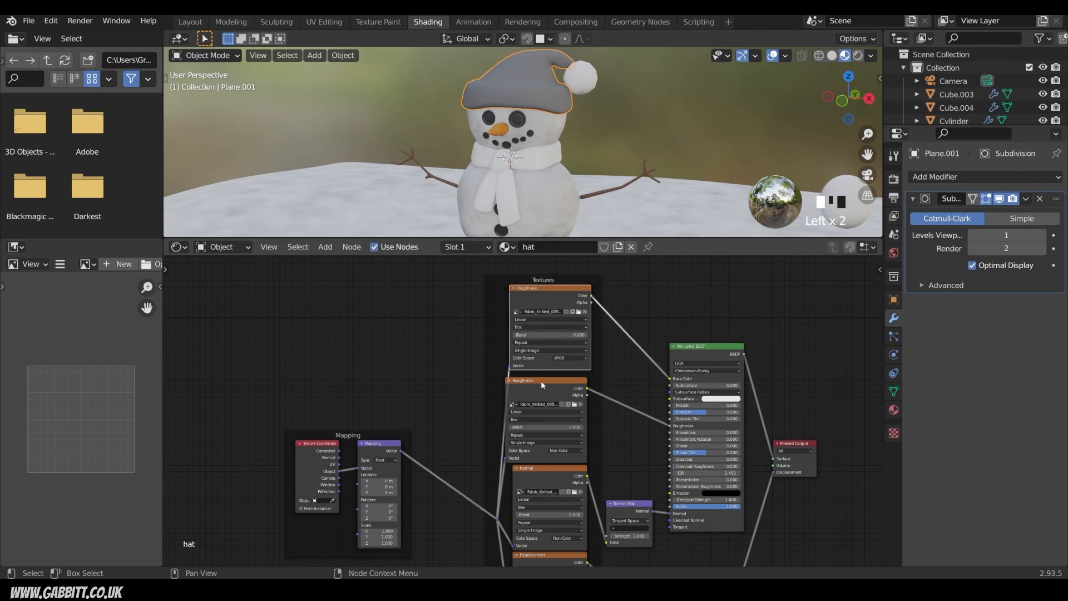
left_click_drag(542, 384, 556, 387)
left_click_drag(551, 472, 559, 473)
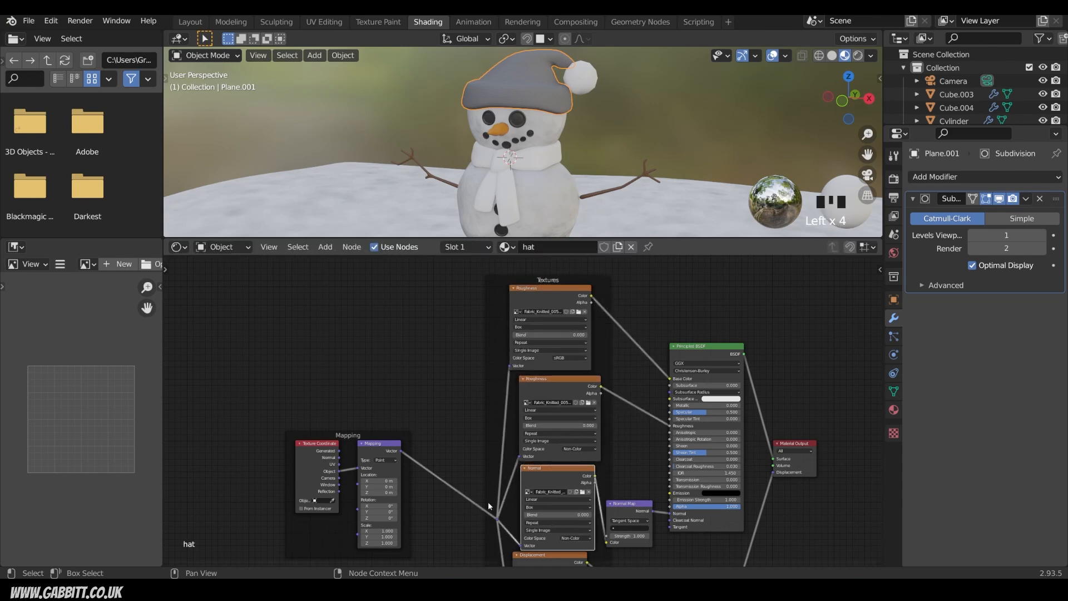
Set the Mapping node's scale to 0.1 on the X, Y and Z axes.
left_click_drag(381, 533, 381, 543)
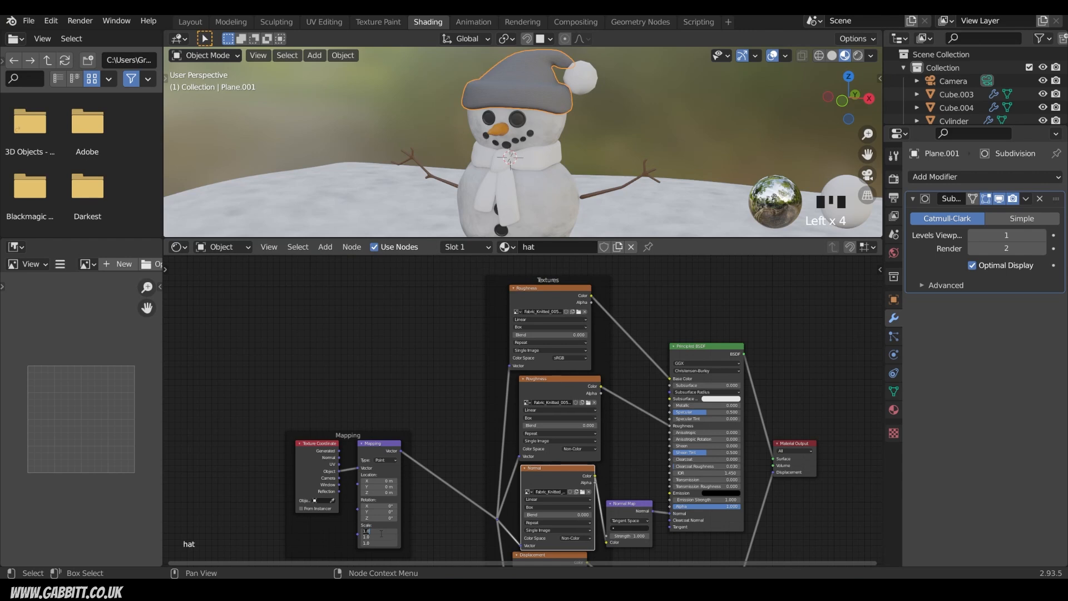
key("Return")
Set the Mapping node's scale to 0.05 on the X, Y and Z axes.
left_click_drag(381, 542, 381, 533)
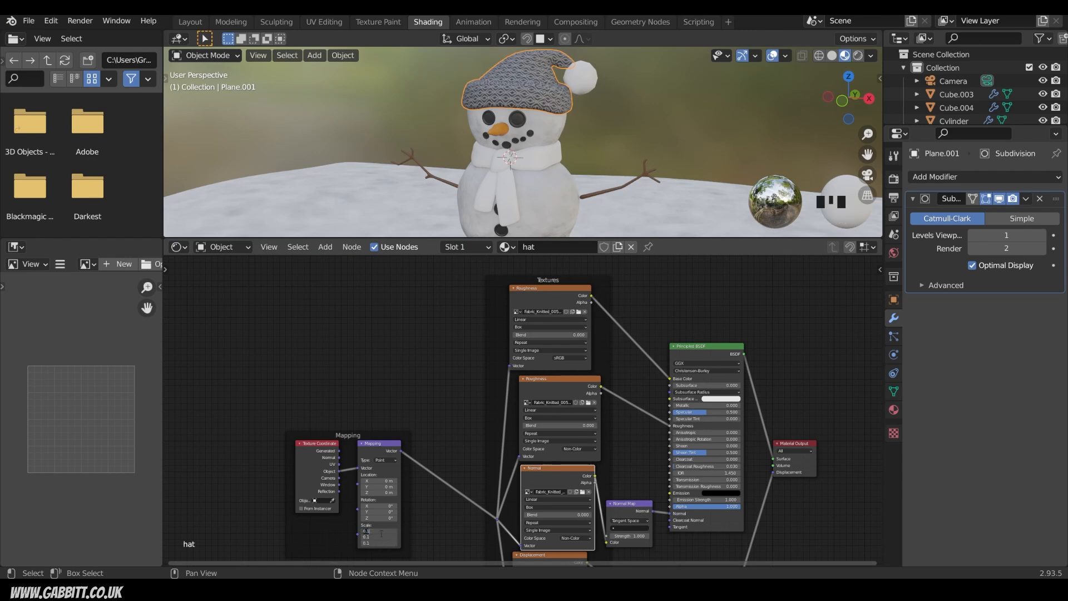
type(".05")
key("Return")
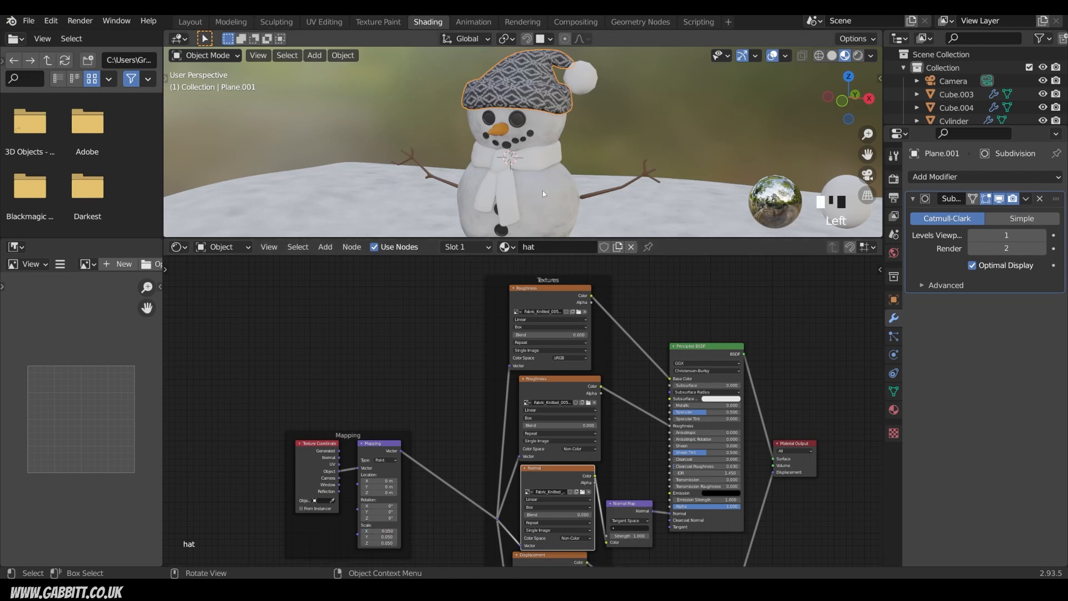
Link the hat's material to the neck scarf, its hanging tails and the hat's pom-pom.
left_click(555, 152)
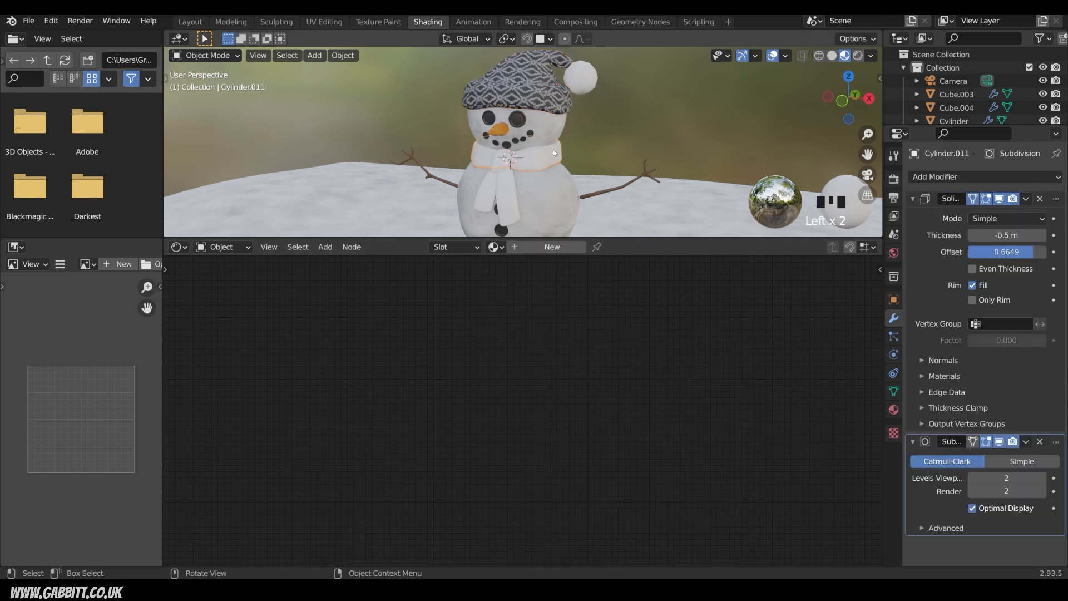
left_click(581, 94, "shift")
left_click(538, 87, "shift")
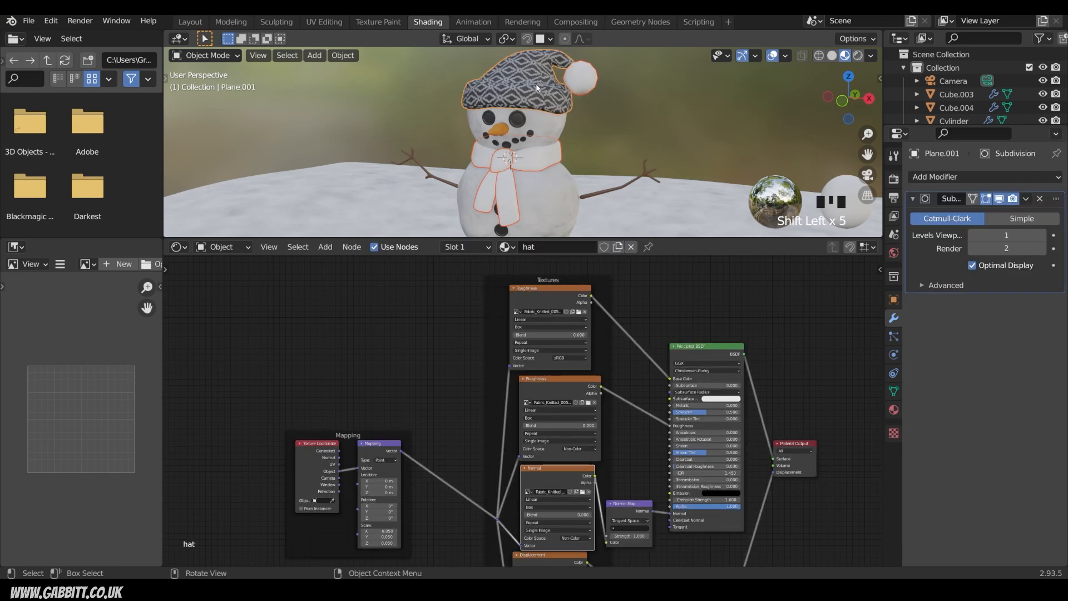
key("ctrl+l")
left_click(527, 121)
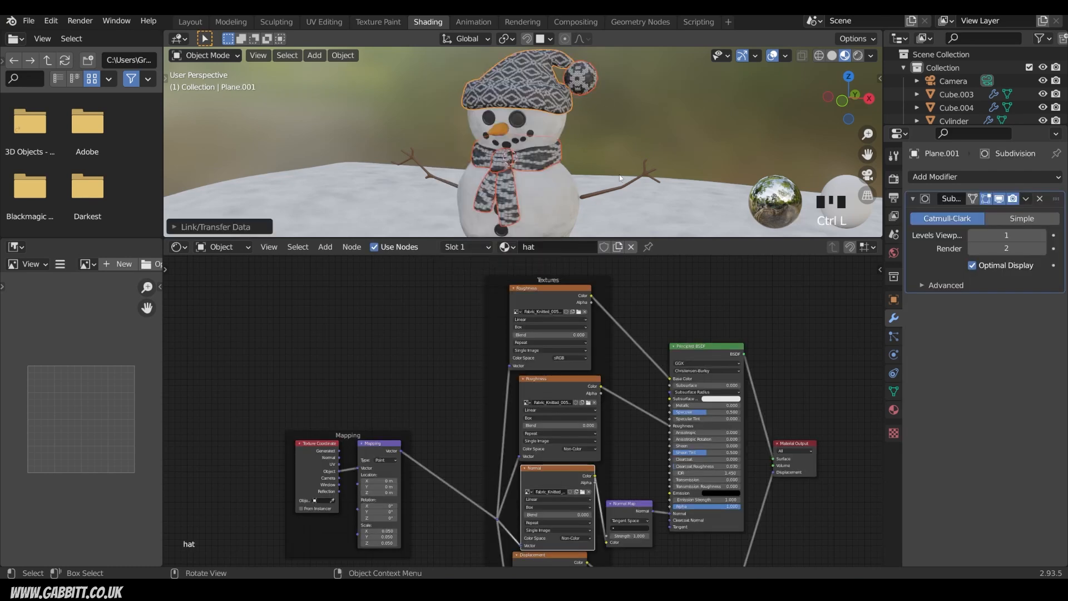
Apply the scale of the selected hat, pom-pom and scarf pieces.
middle_click_drag(598, 183, 538, 162)
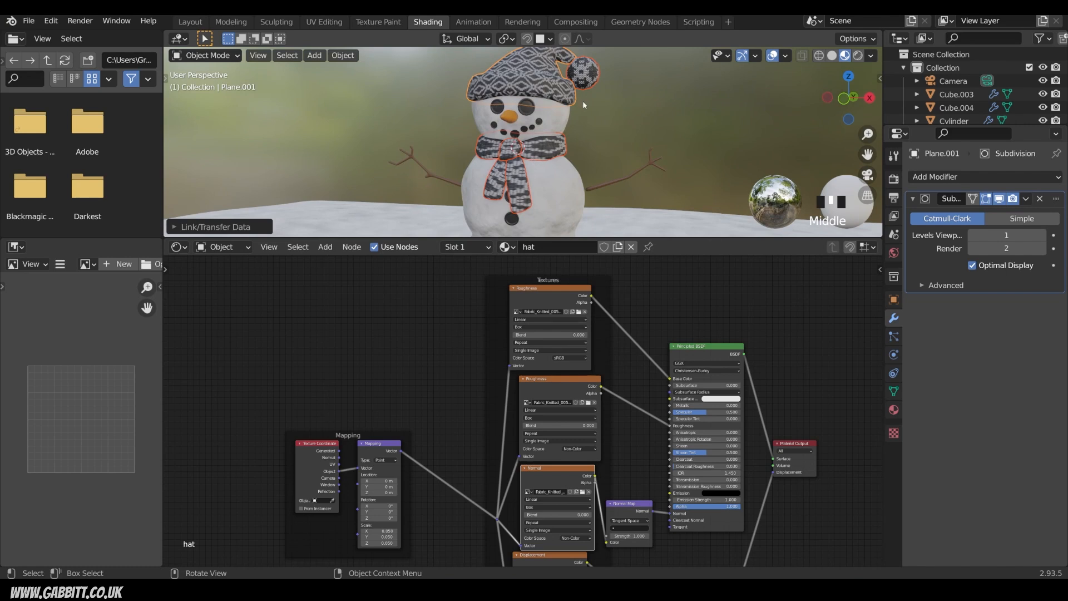
key("ctrl+a")
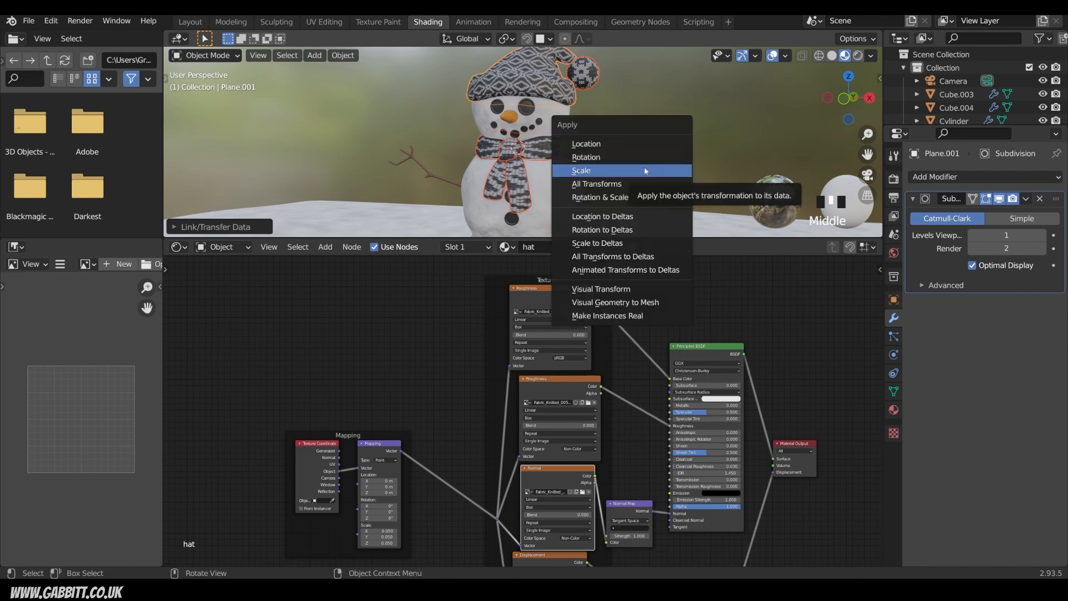
left_click(643, 170)
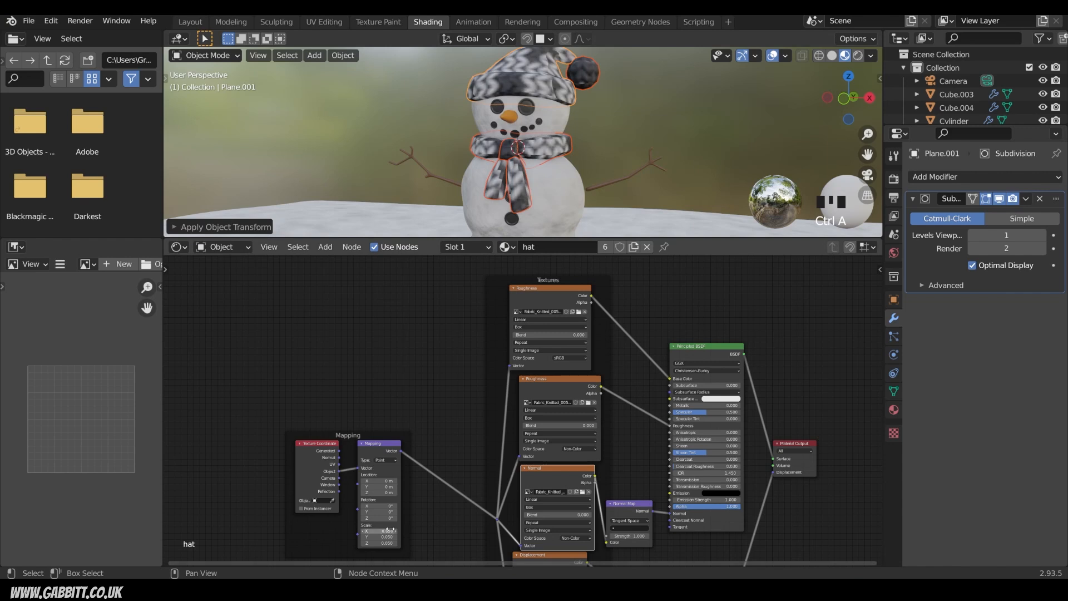
Set the Mapping node's scale to 1 on the X, Y and Z axes.
left_click(387, 530)
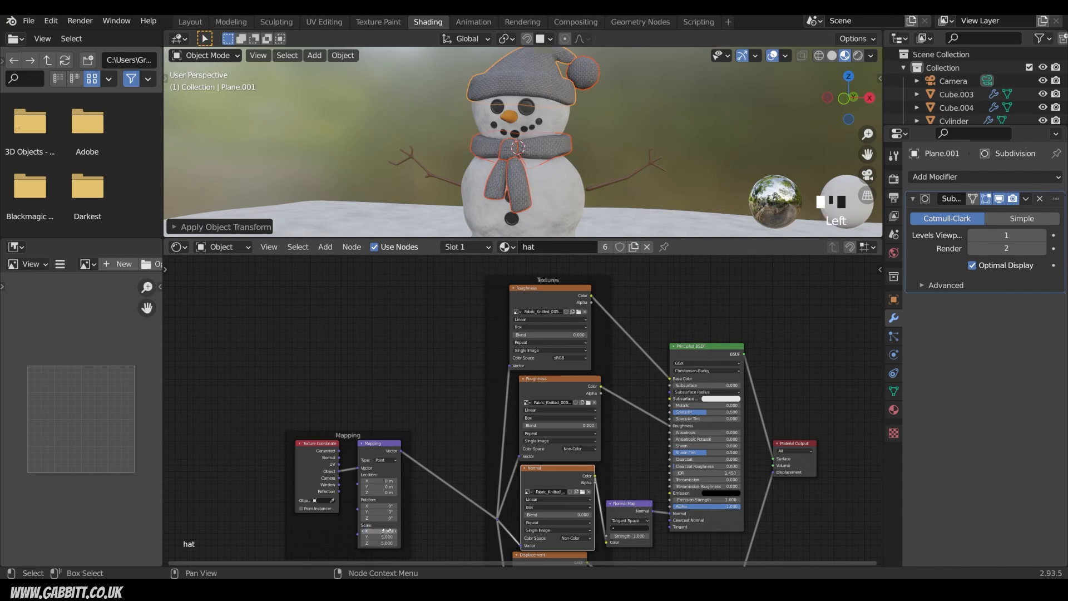
left_click_drag(387, 530, 387, 543)
type("2")
key("Return")
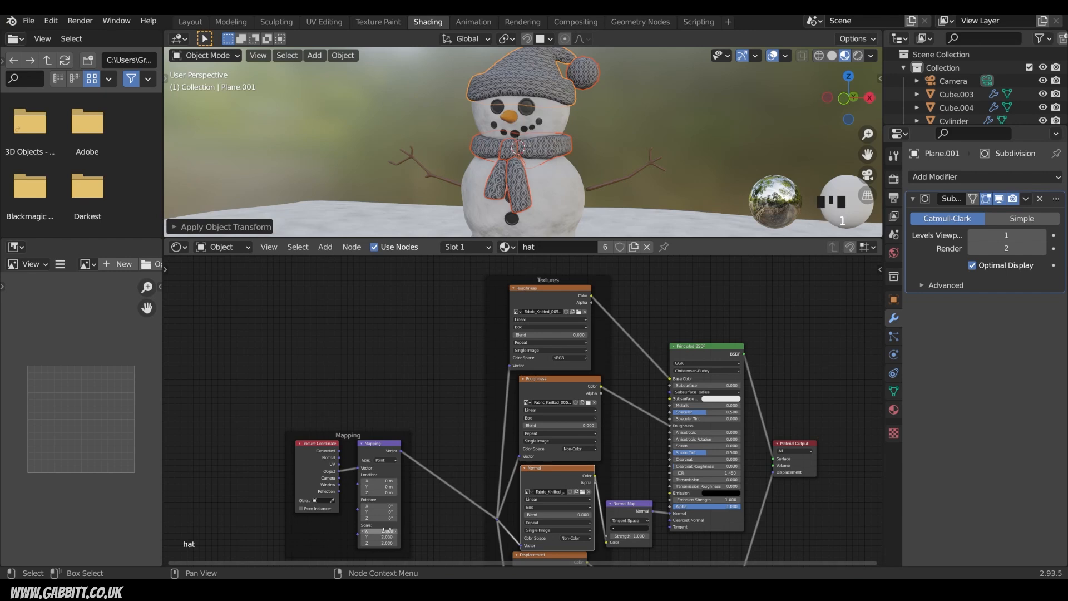
scroll(539, 109, "down", 3)
scroll(539, 109, "up", 4)
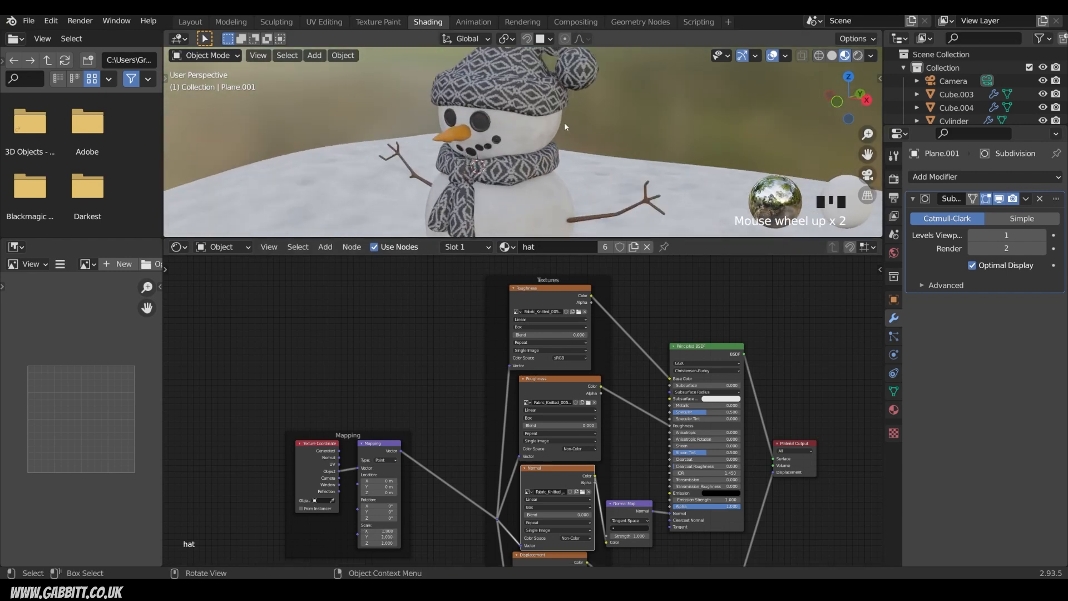
middle_click_drag(539, 109, 504, 164)
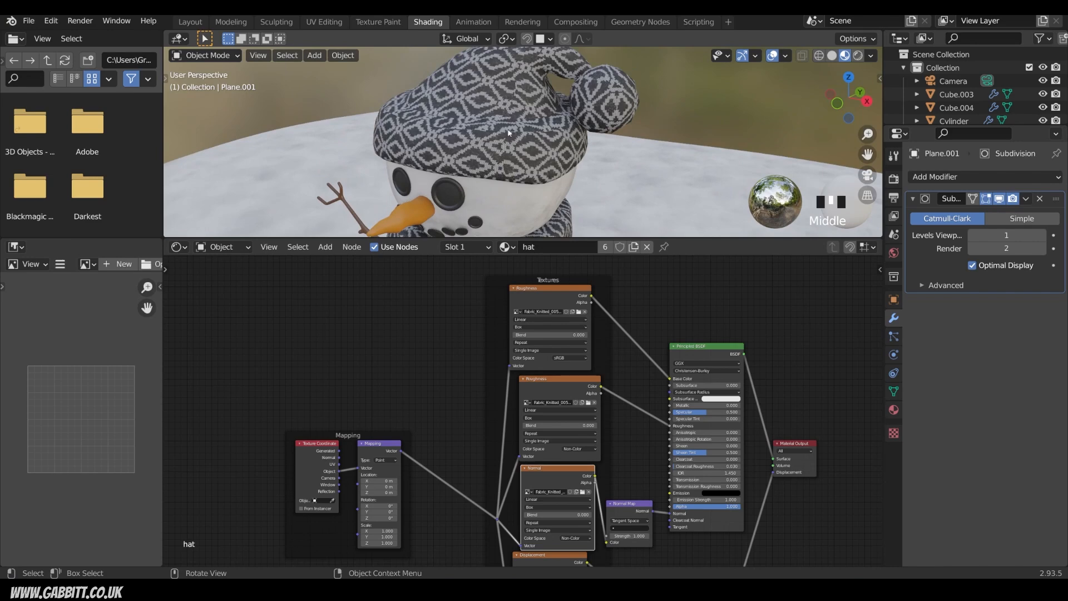
Add a slight box-projection Blend to the base color, roughness, normal and displacement texture nodes.
left_click_drag(538, 335, 548, 335)
left_click_drag(540, 426, 555, 426)
left_click_drag(544, 514, 553, 514)
scroll(553, 514, "up", 3)
middle_click_drag(554, 513, 623, 356)
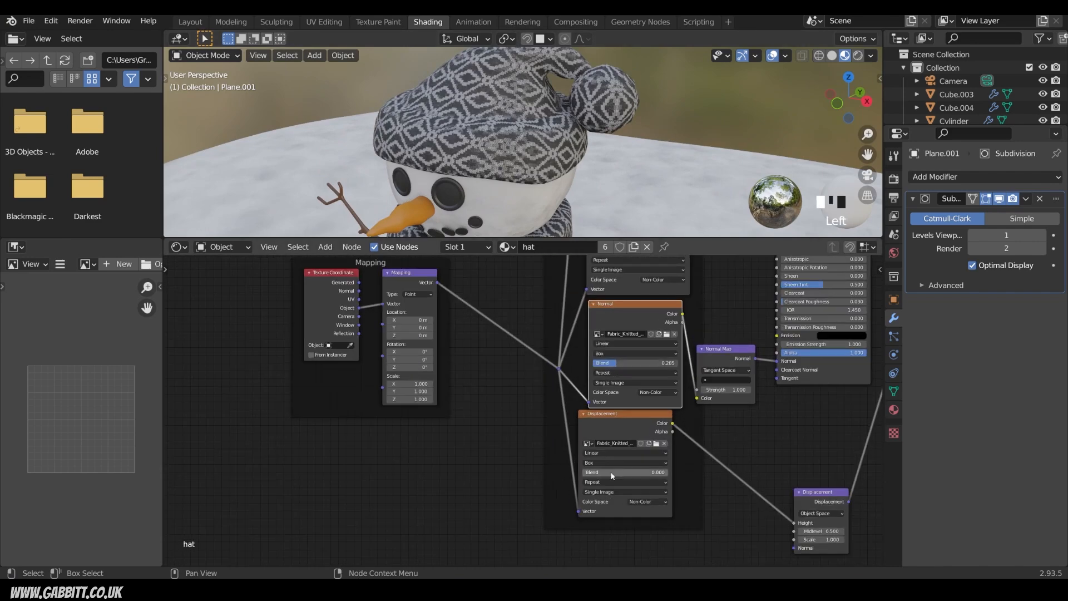
left_click_drag(614, 472, 623, 473)
middle_click_drag(618, 472, 596, 541)
left_click_drag(607, 430, 615, 430)
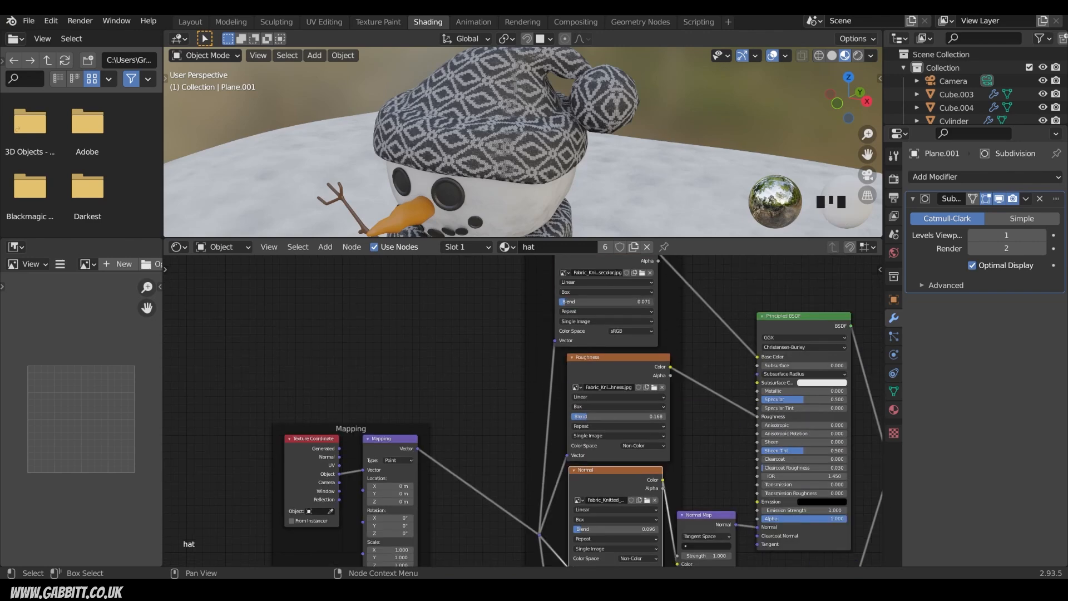
Set the Blend of the roughness, normal and displacement texture nodes to 0.02.
left_click_drag(618, 417, 579, 417)
left_click_drag(617, 529, 579, 529)
double_click(611, 487)
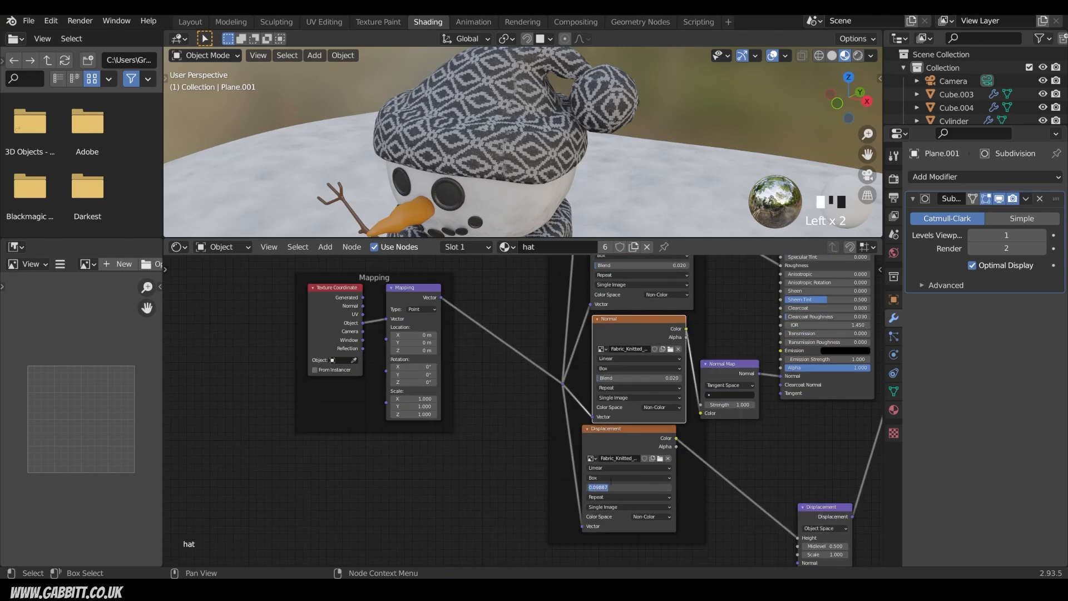
type("0.02")
key("Return")
View the whole snowman in rendered shading and maximize the viewport.
middle_click_drag(561, 161, 566, 111)
scroll(565, 110, "down", 9)
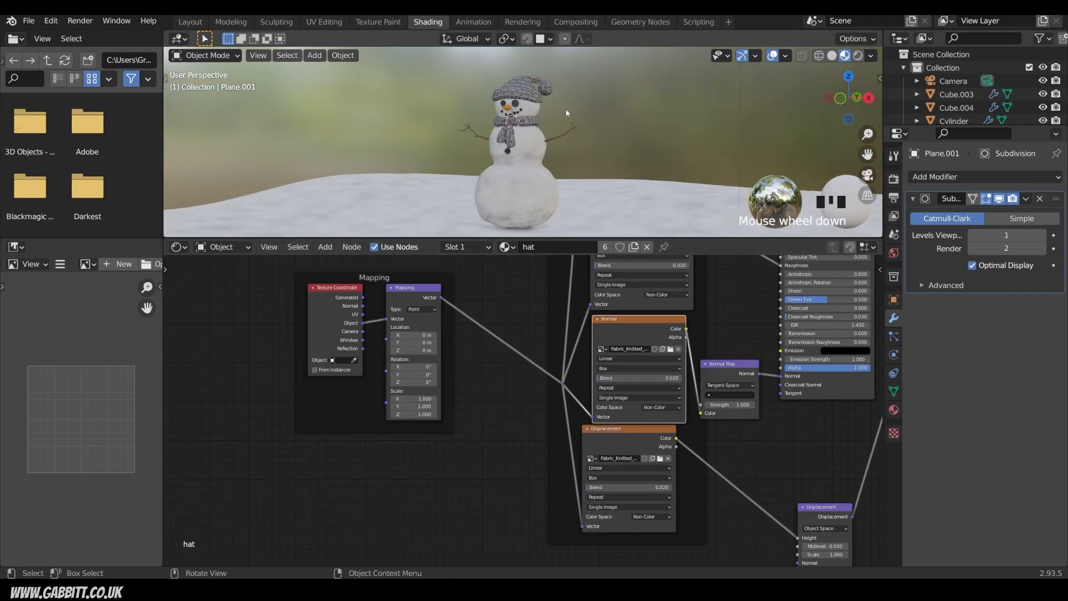
left_click(858, 55)
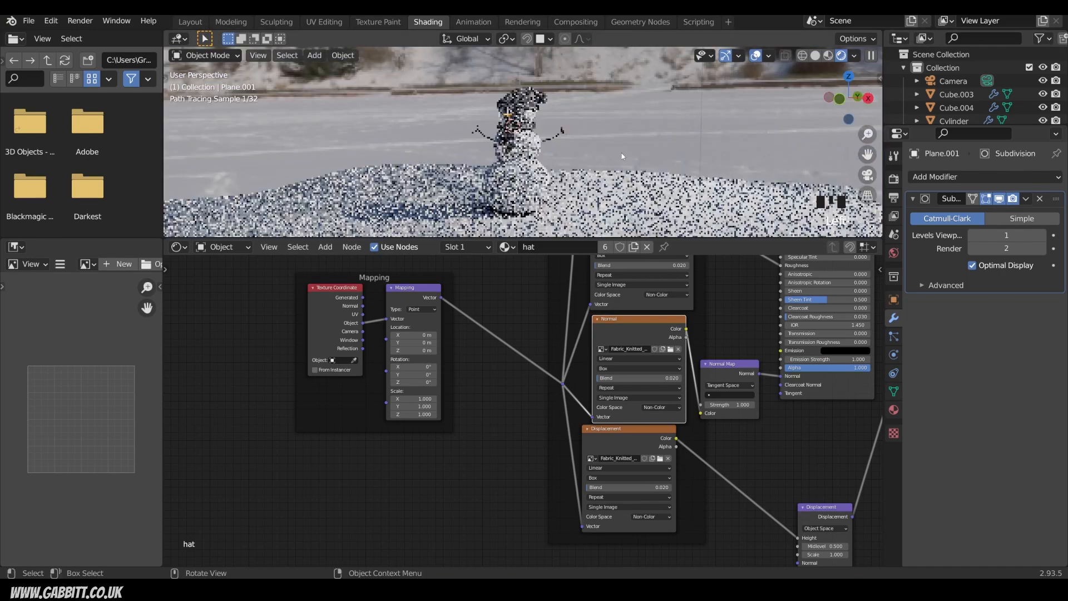
key("ctrl+space")
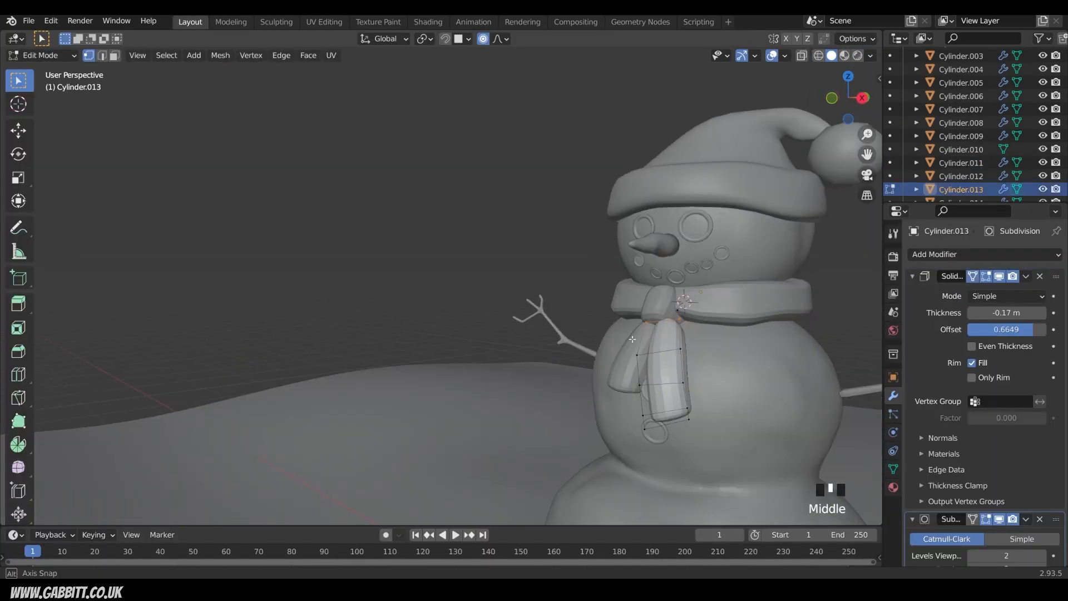
Add three loop cuts to the front scarf tail, sliding the first along the mesh, and leave Edit Mode.
mouse_move(551, 345)
middle_mouse_down()
mouse_move(577, 343)
mouse_move(593, 378)
mouse_move(668, 365)
mouse_move(606, 354)
middle_mouse_up()
key("ctrl+r")
left_click(595, 383)
left_click(591, 383)
key("g")
key("g")
left_click(590, 383)
key("ctrl+r")
left_click(640, 374)
key("ctrl+r")
left_click(651, 349)
key("Tab")
Move the hanging scarf tail slightly away from the snowman's body.
left_click(493, 384)
key("g")
left_click(485, 384)
Set the scarf knot's Solidify thickness to -0.13 m and reposition the knot against the neck scarf.
left_click(512, 295)
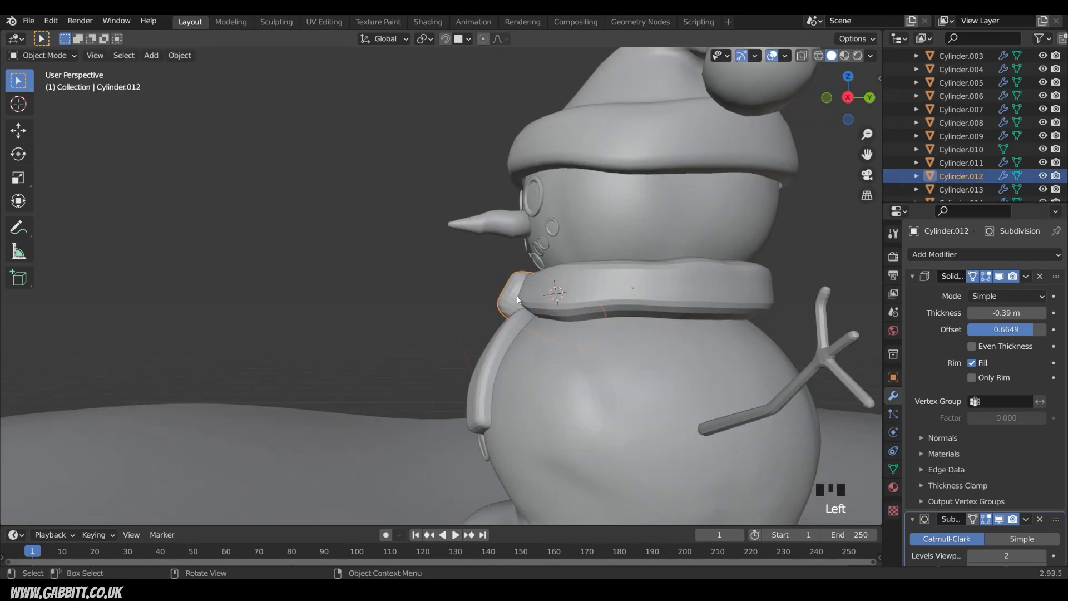
left_click(568, 367, "shift")
left_click_drag(1006, 313, 1027, 313)
left_click(528, 370)
left_click(571, 295)
middle_click_drag(684, 334, 658, 342)
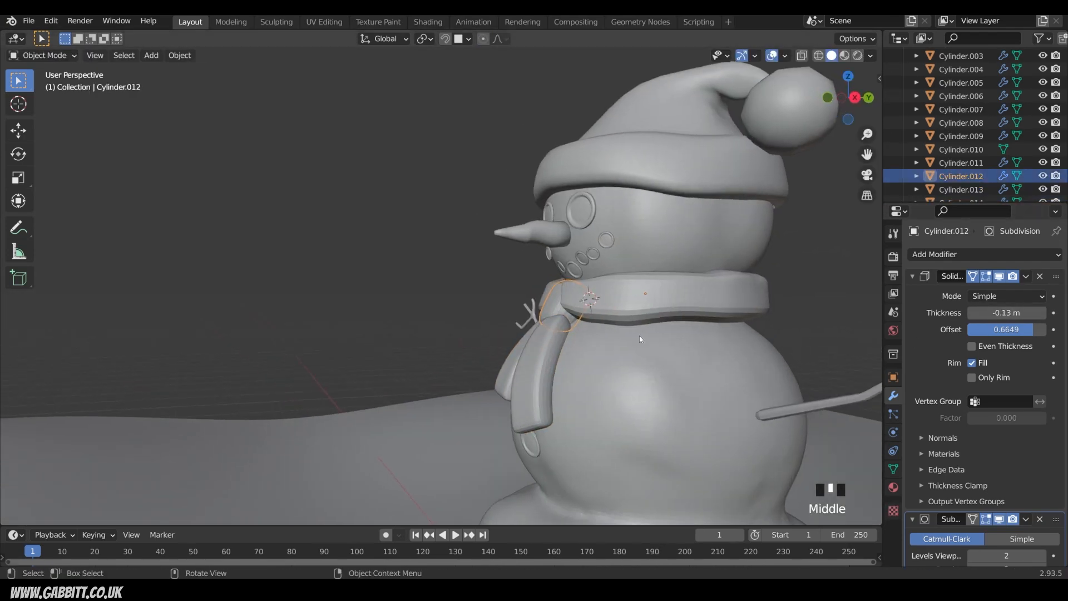
key("g")
left_click(596, 356)
Reshape the lower ends of the two hanging scarf tails with proportional editing.
middle_click_drag(573, 384, 638, 401)
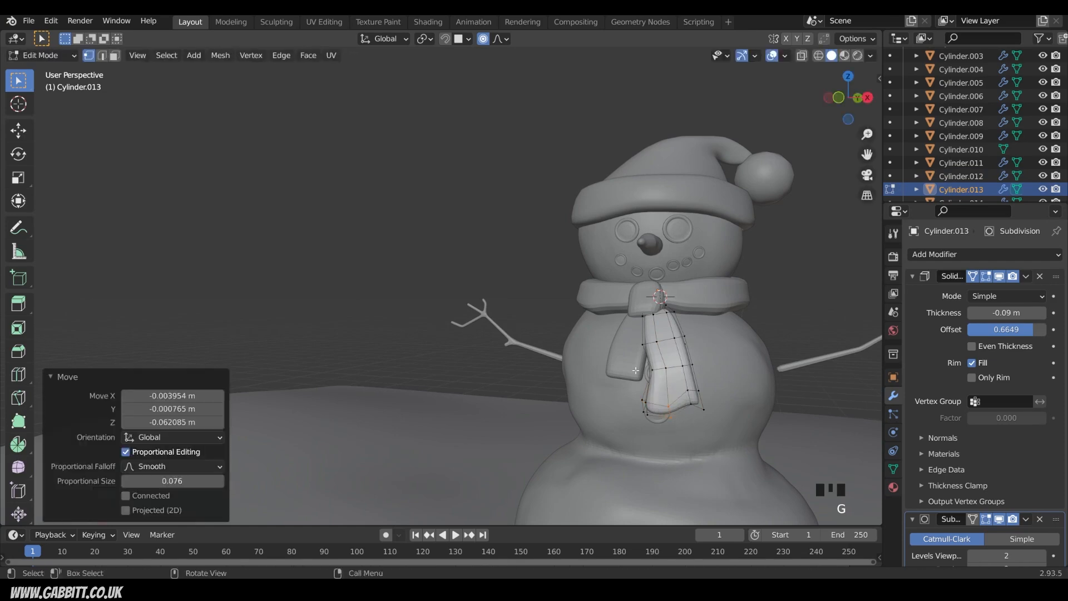
key("Tab")
key("Tab")
left_click(613, 370)
key("Tab")
middle_click_drag(613, 371, 613, 348)
Adjust an edge loop of the neck scarf and scale its mesh to 0.979 with proportional editing.
left_click(573, 289)
key("Tab")
scroll(573, 290, "up", 2)
left_click(668, 295, "alt")
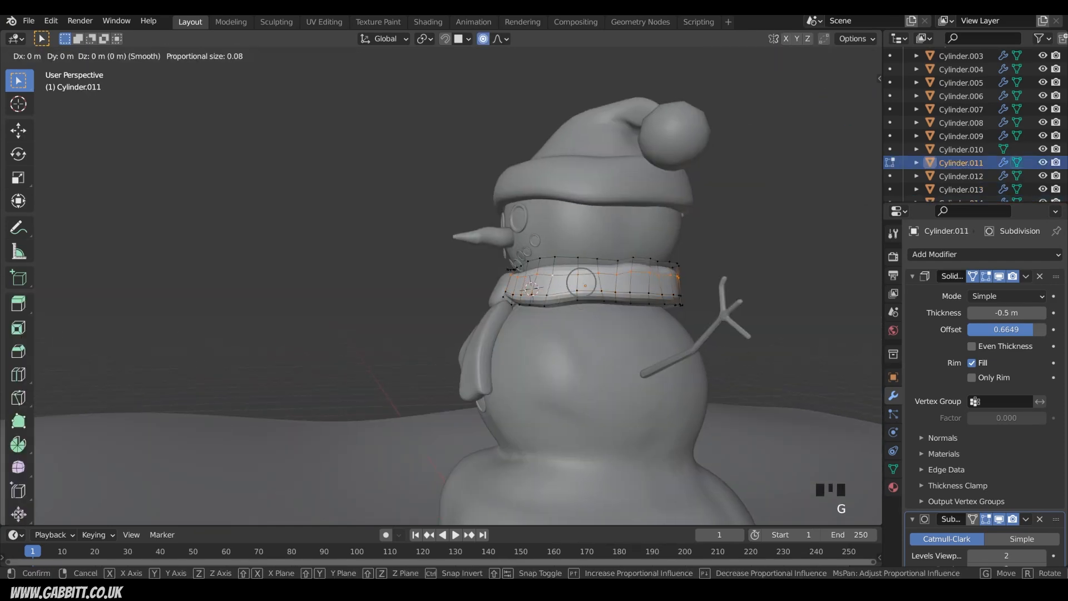
middle_click_drag(668, 295, 722, 302)
key("Tab")
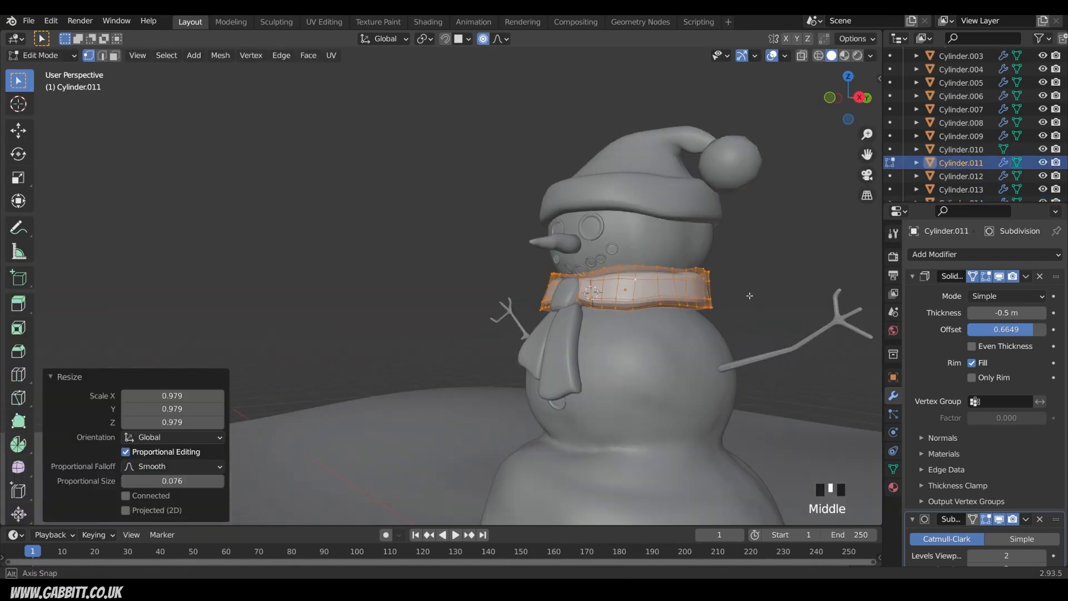
key("Tab")
Set the neck scarf's Solidify thickness to 0.08 m and switch the viewport to rendered shading.
middle_click_drag(668, 312, 723, 332)
left_click_drag(1007, 312, 1030, 312)
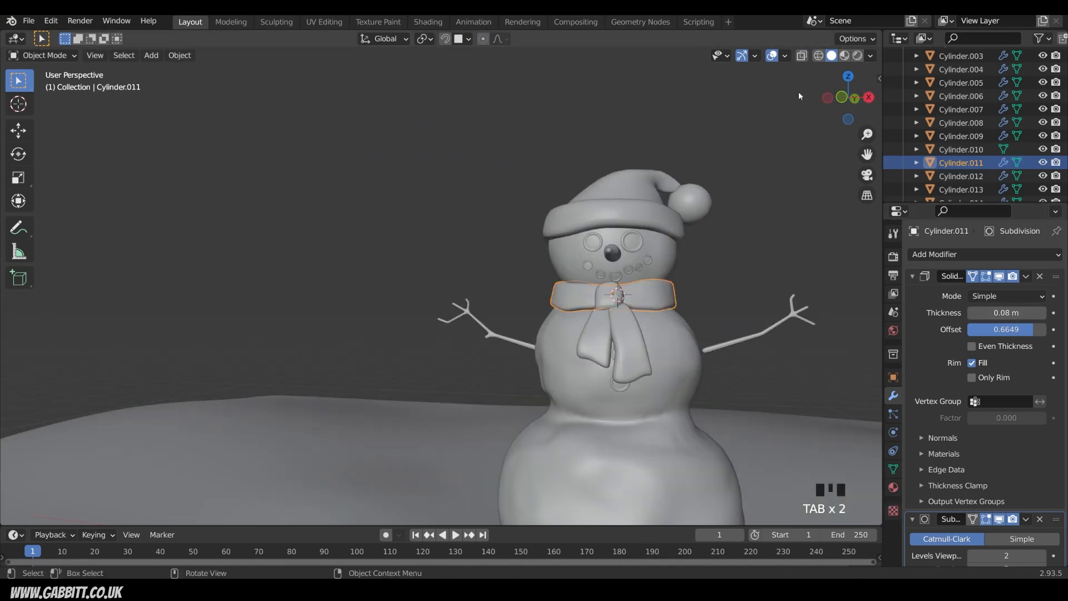
left_click(845, 55)
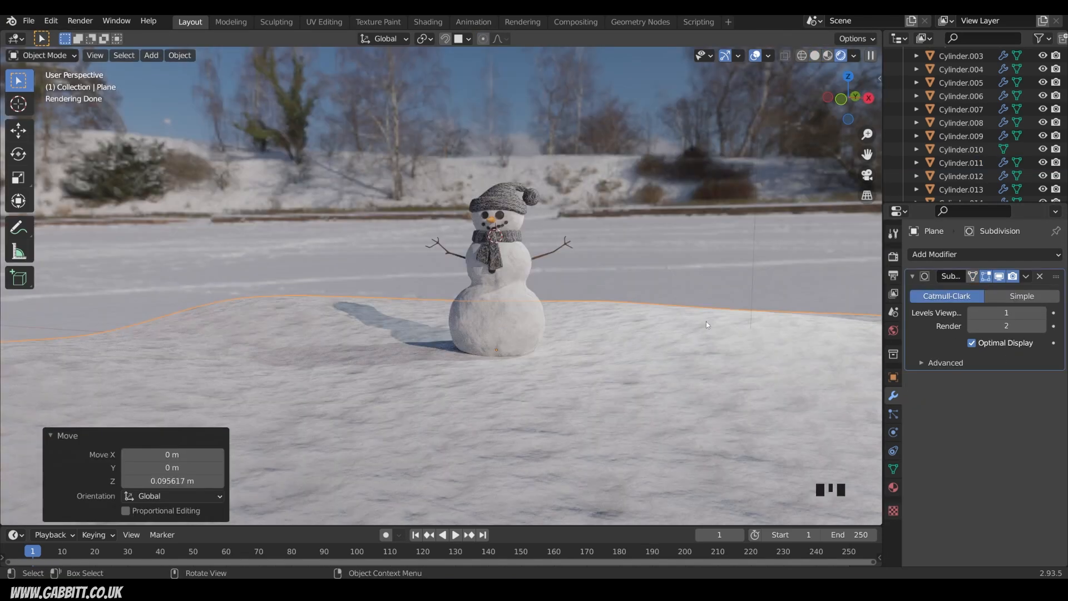